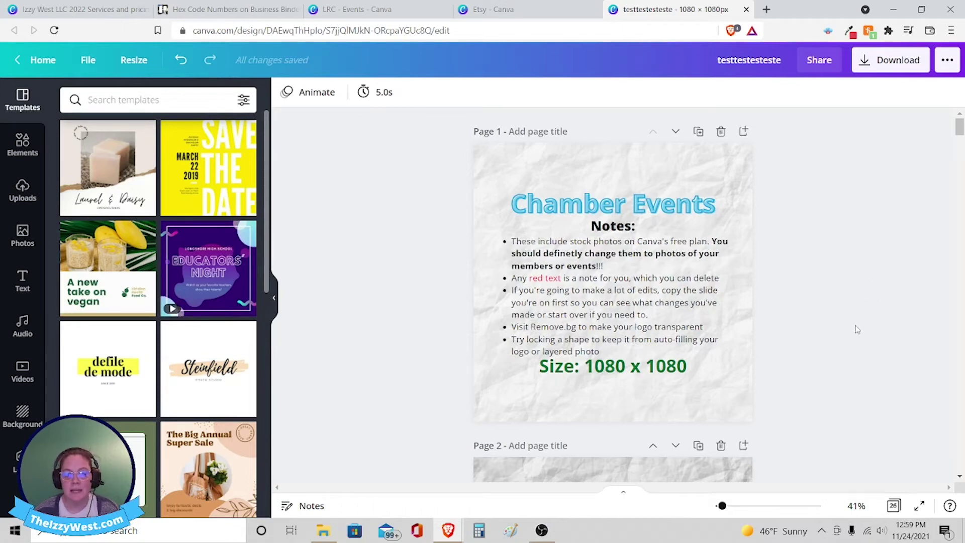
# Scroll the template, glance at the LRC - Events designs folder, and return to the template.
pyautogui.scroll(-5, 848, 299)
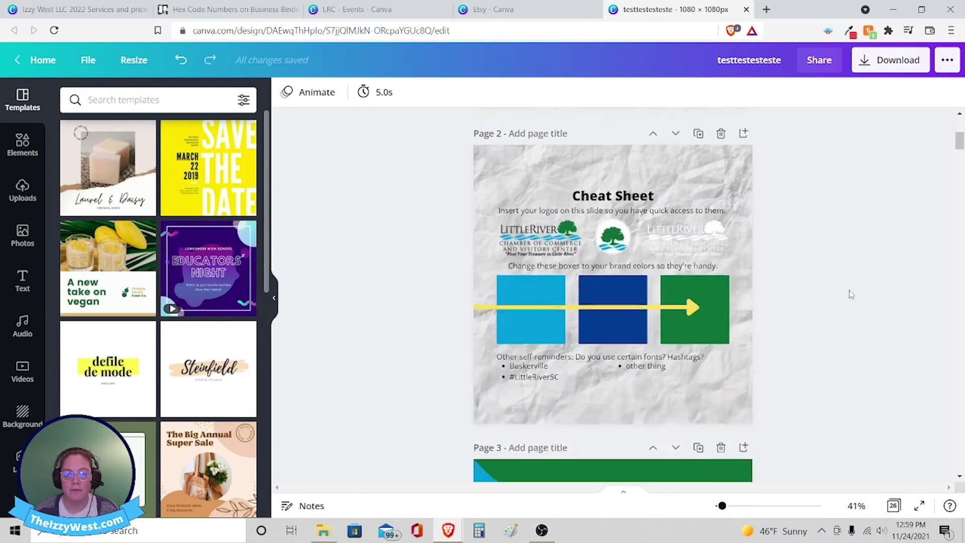
pyautogui.scroll(5, 853, 289)
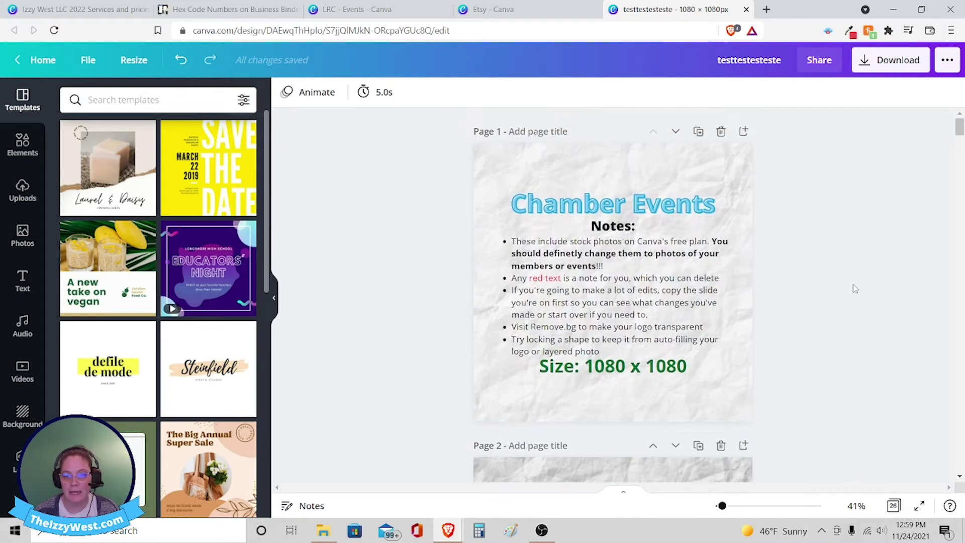
pyautogui.scroll(-5, 898, 272)
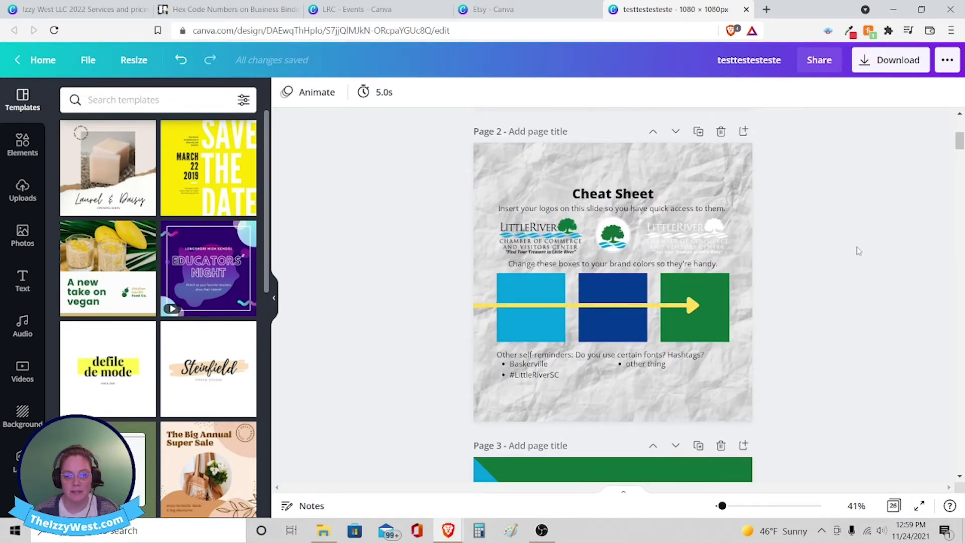
pyautogui.scroll(5, 874, 241)
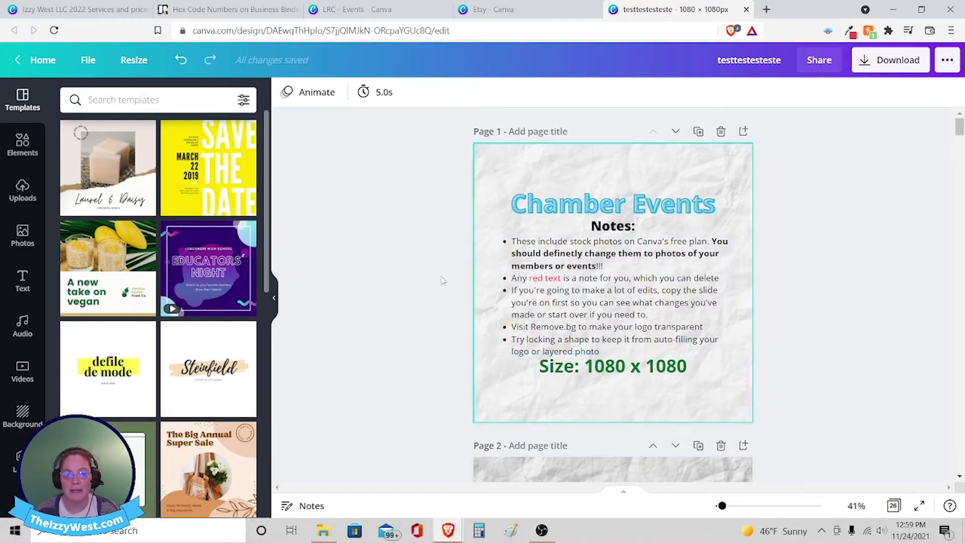
pyautogui.click(433, 9)
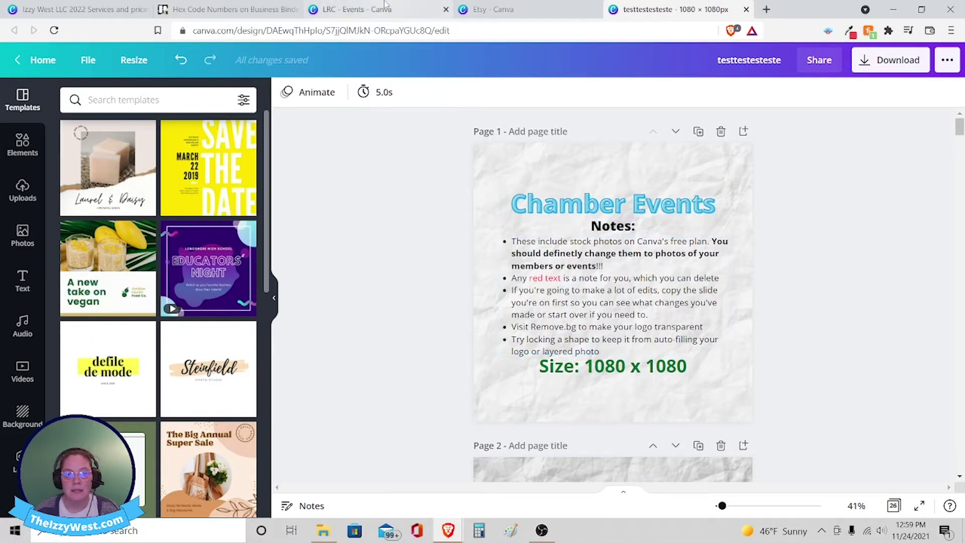
pyautogui.scroll(-1, 477, 221)
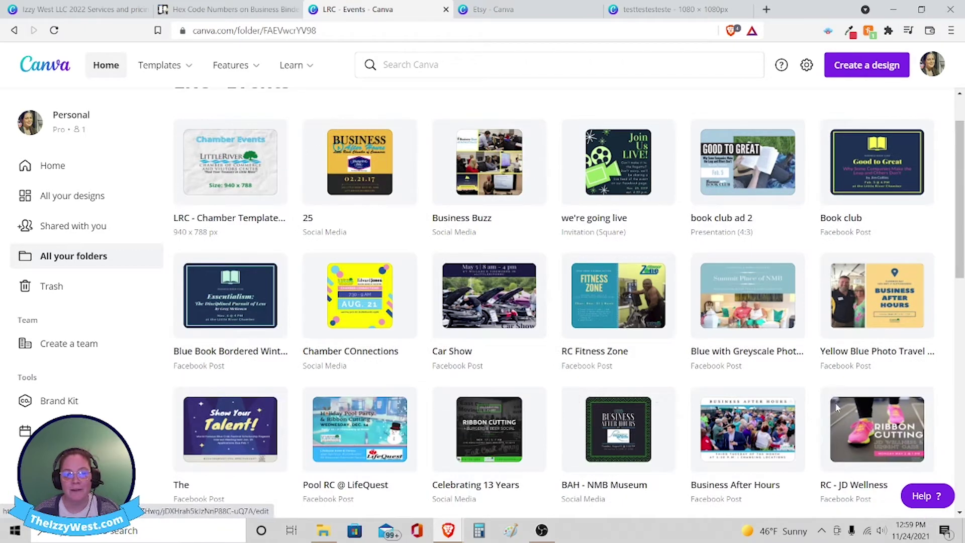
pyautogui.click(636, 9)
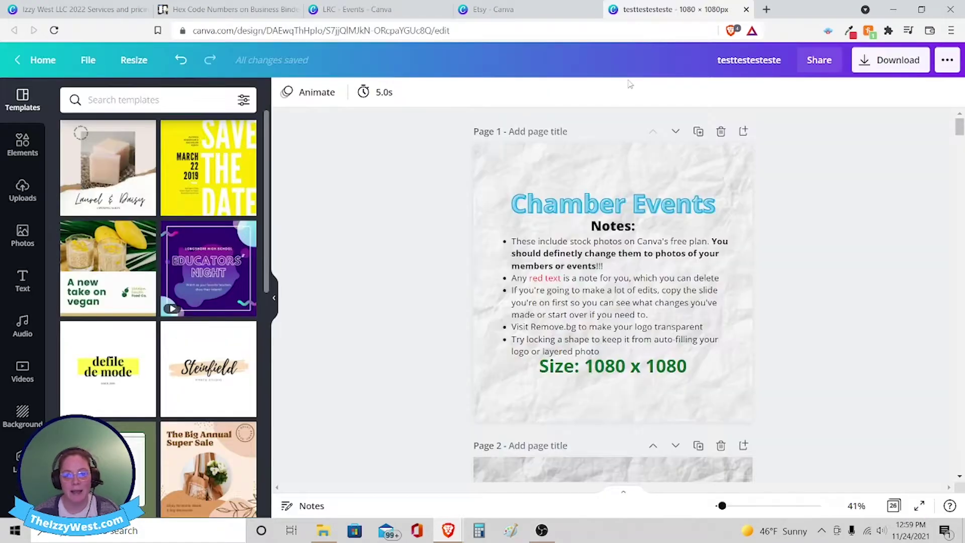
# Select the Chamber Events title and check the pages in grid view.
pyautogui.click(609, 210)
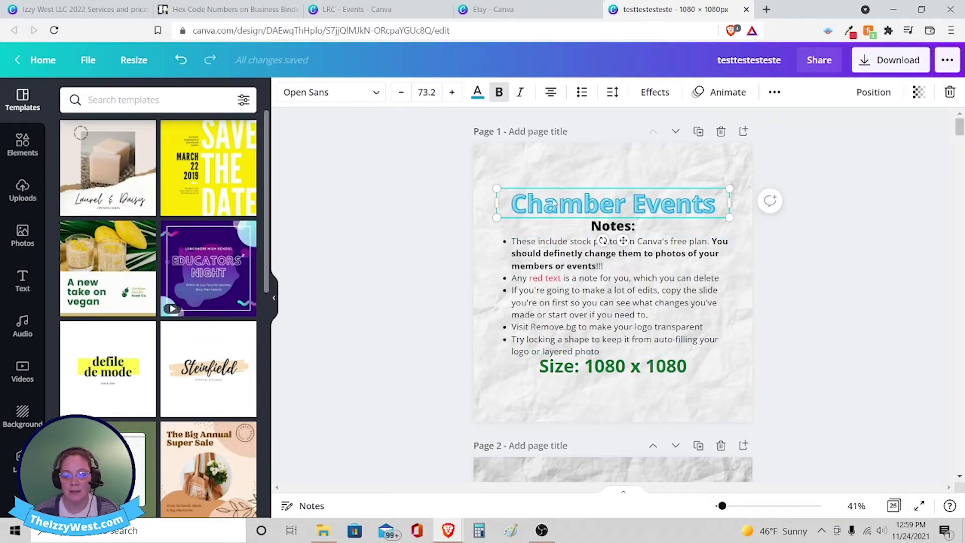
pyautogui.scroll(-5, 754, 252)
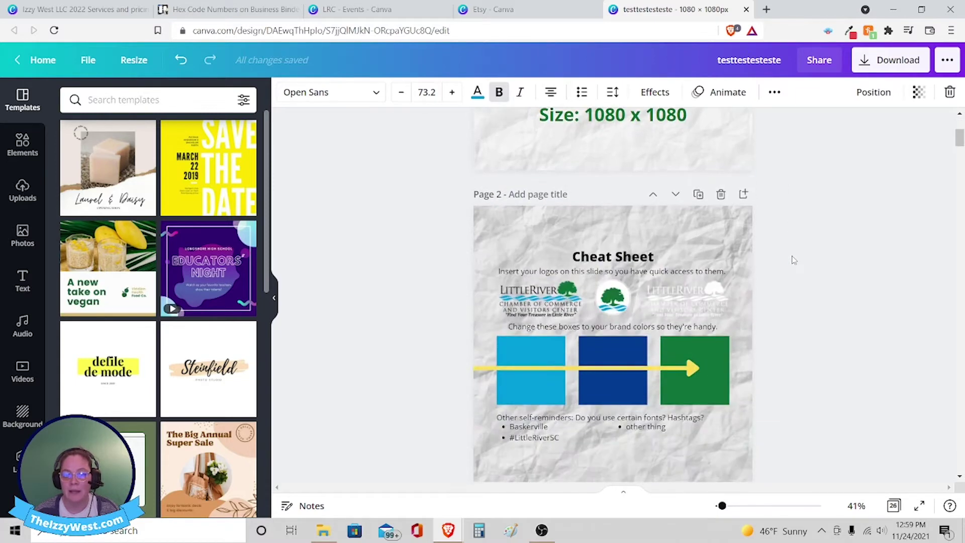
pyautogui.scroll(-1, 814, 249)
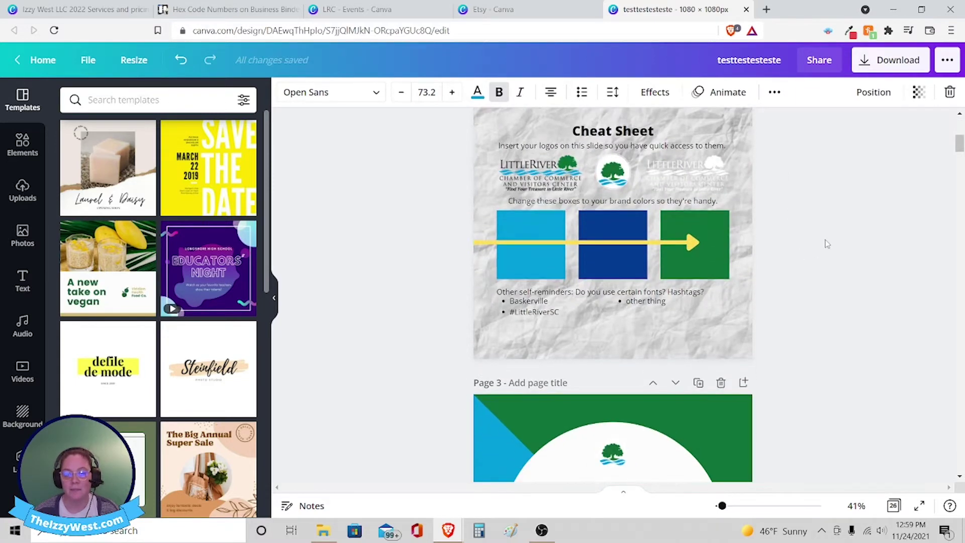
pyautogui.scroll(1, 839, 240)
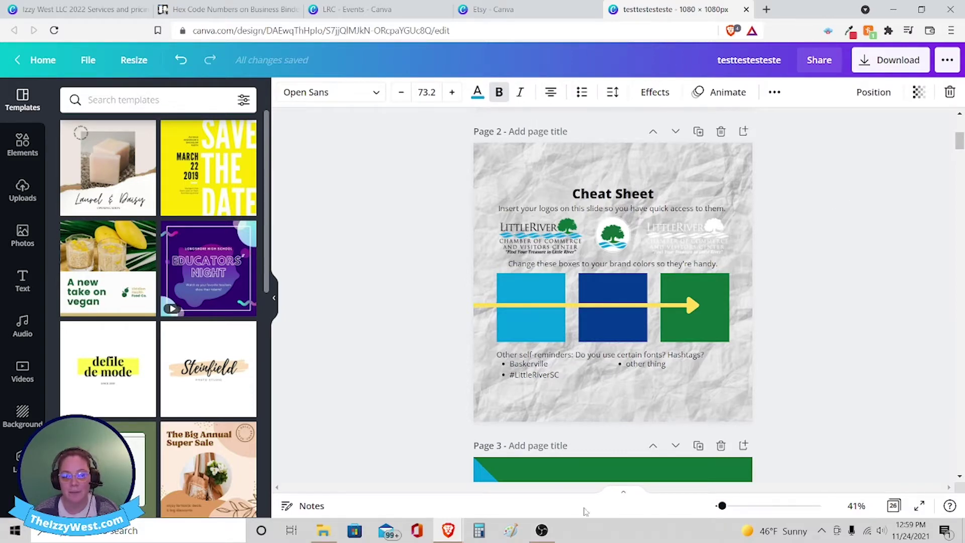
pyautogui.click(893, 507)
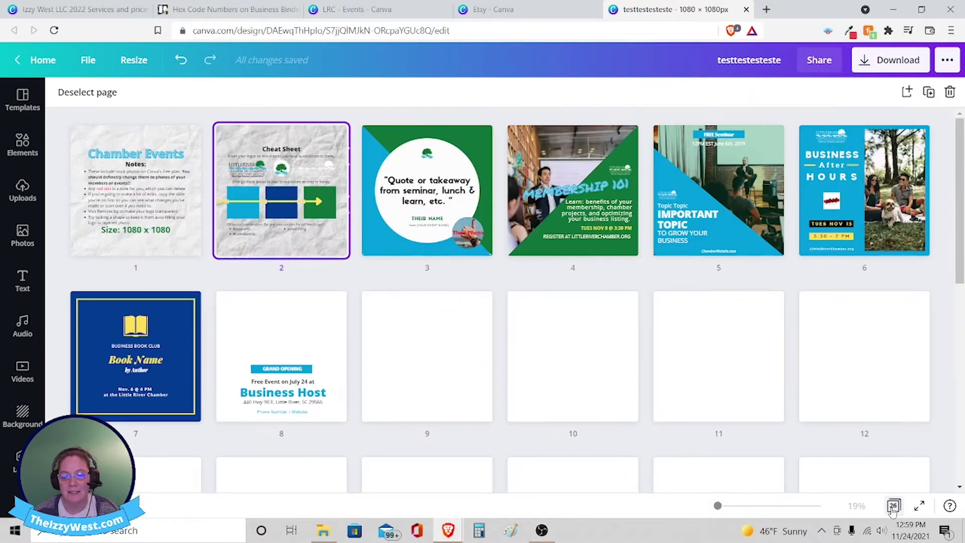
pyautogui.click(893, 507)
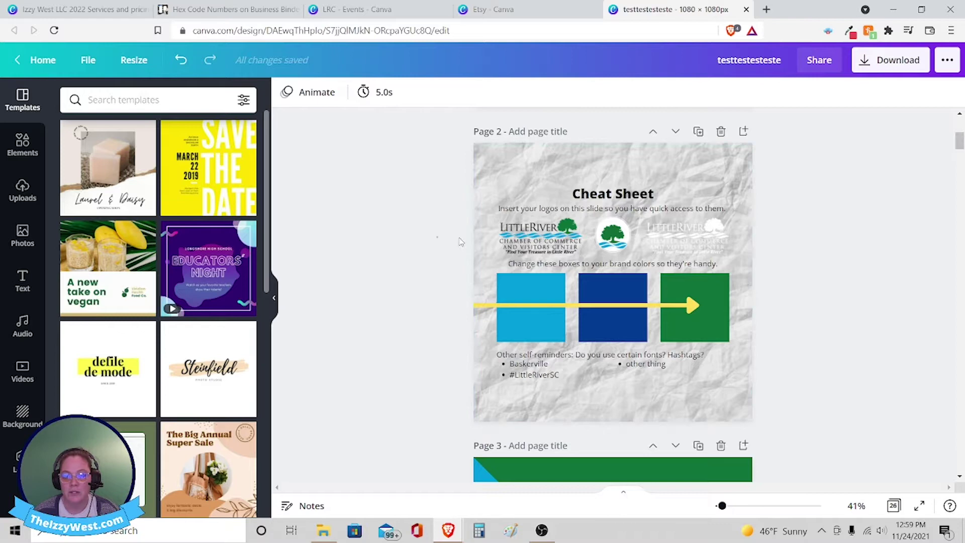
# Delete the three Cheat Sheet logos and try an uploaded screenshot from Uploads.
pyautogui.moveTo(438, 221); pyautogui.dragTo(723, 237)
pyautogui.press('Delete')
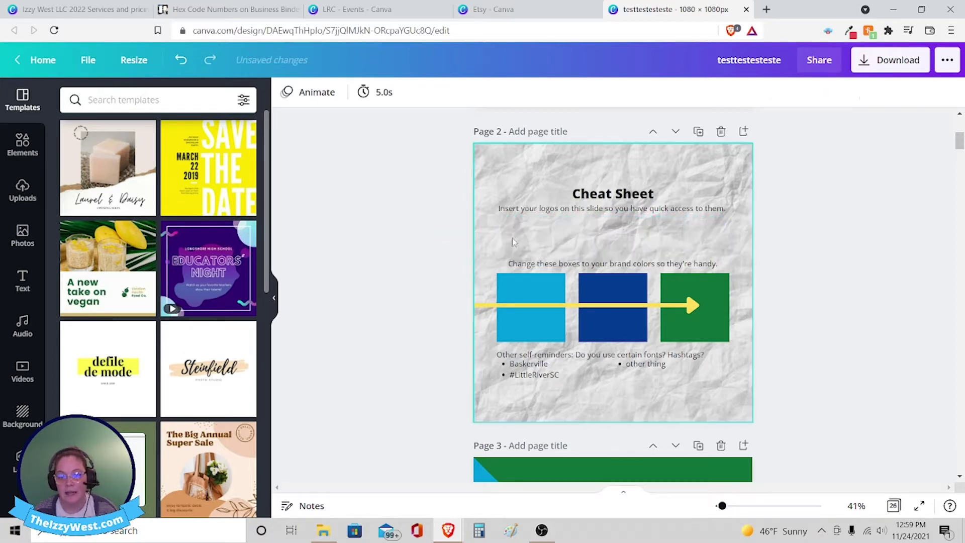
pyautogui.click(35, 189)
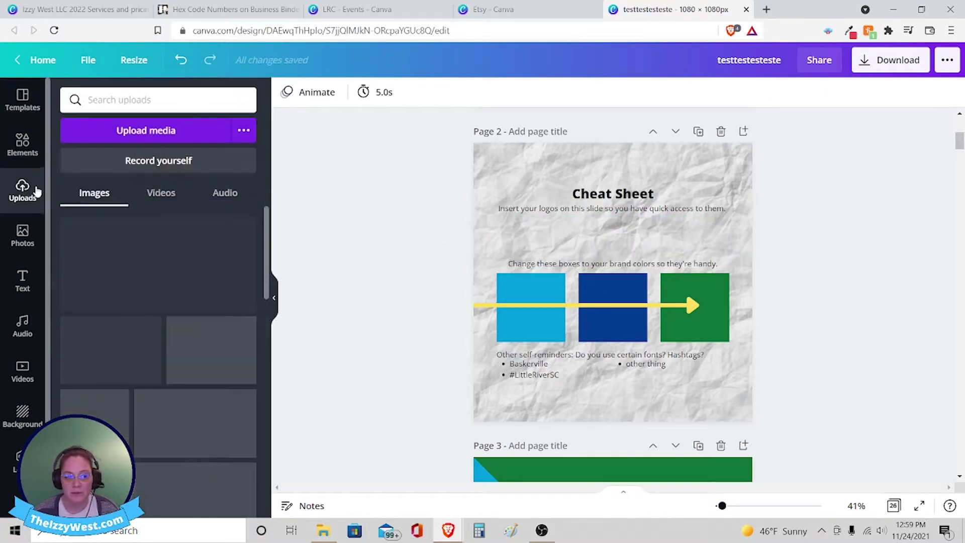
pyautogui.click(180, 259)
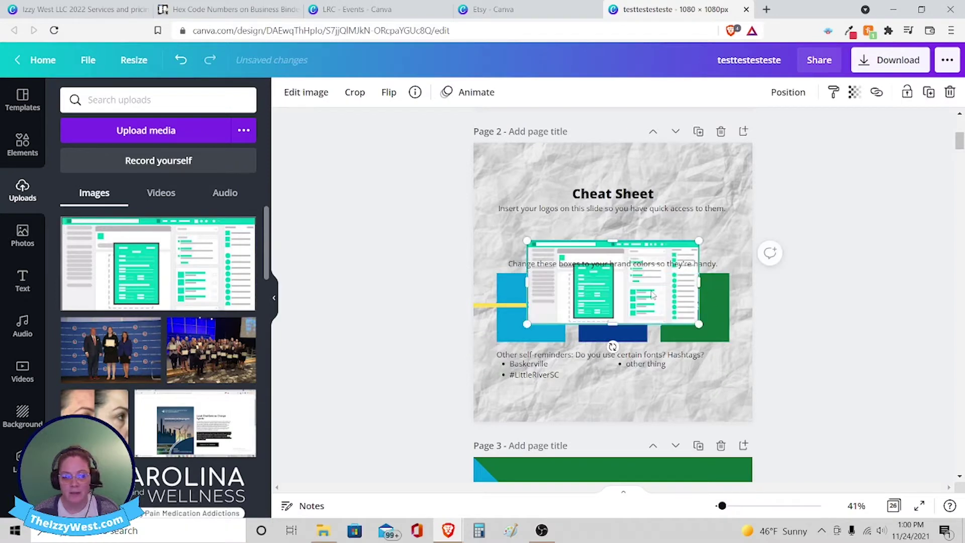
pyautogui.press('Delete')
# Add and shrink the Carolina Wellness logo, then undo until the Little River logos return.
pyautogui.click(201, 485)
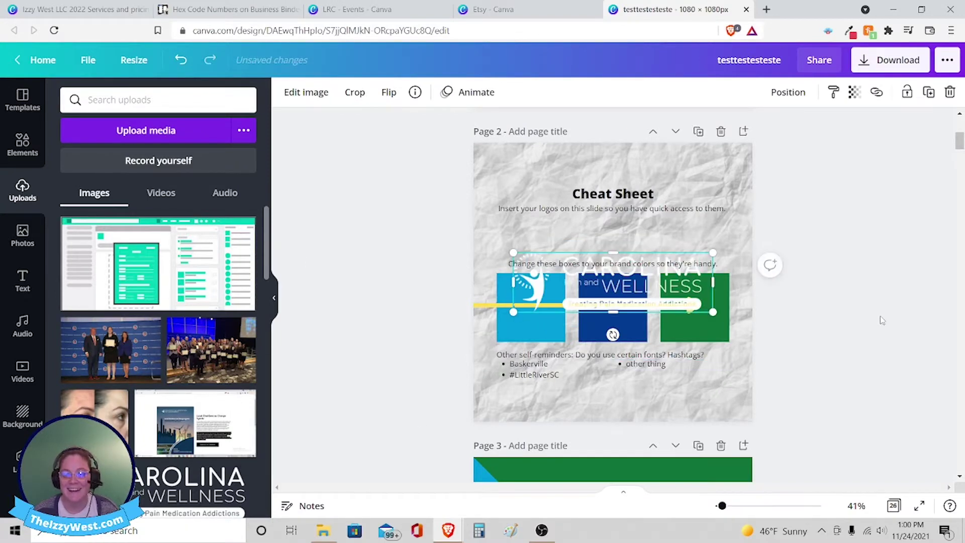
pyautogui.moveTo(713, 315); pyautogui.dragTo(561, 245)
pyautogui.click(634, 231)
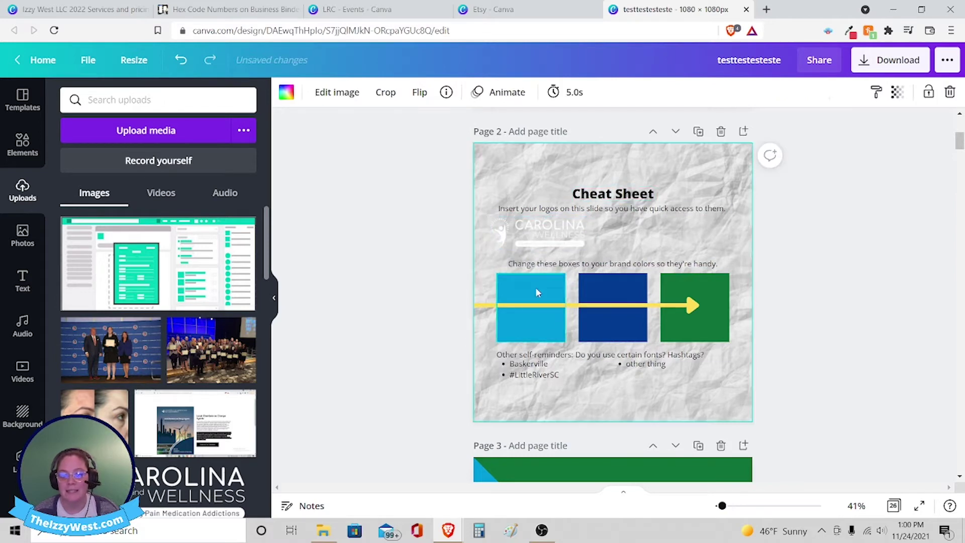
pyautogui.hotkey('ctrl', 'z')
pyautogui.hotkey('ctrl', 'z')
pyautogui.hotkey('ctrl', 'z')
pyautogui.hotkey('ctrl', 'z')
pyautogui.hotkey('ctrl', 'z')
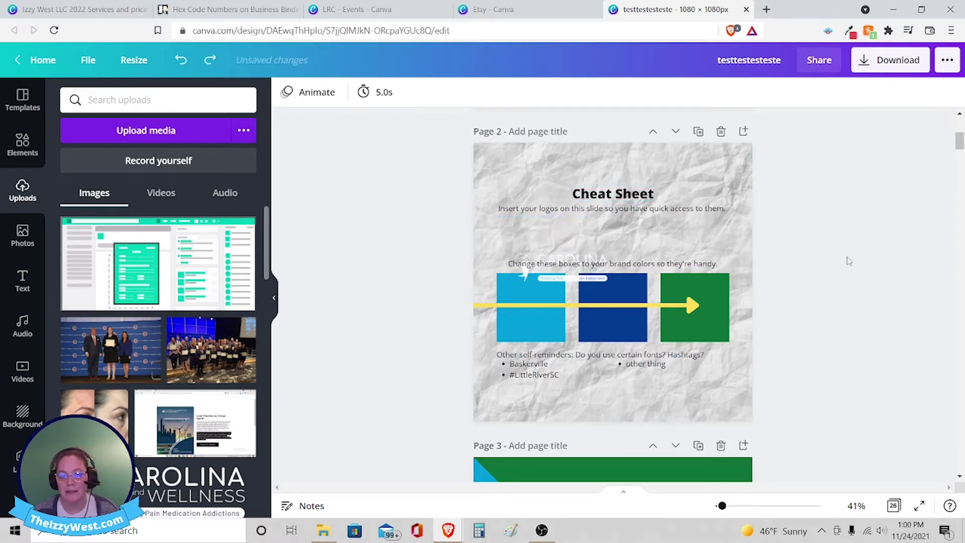
pyautogui.hotkey('ctrl', 'z')
pyautogui.hotkey('ctrl', 'z')
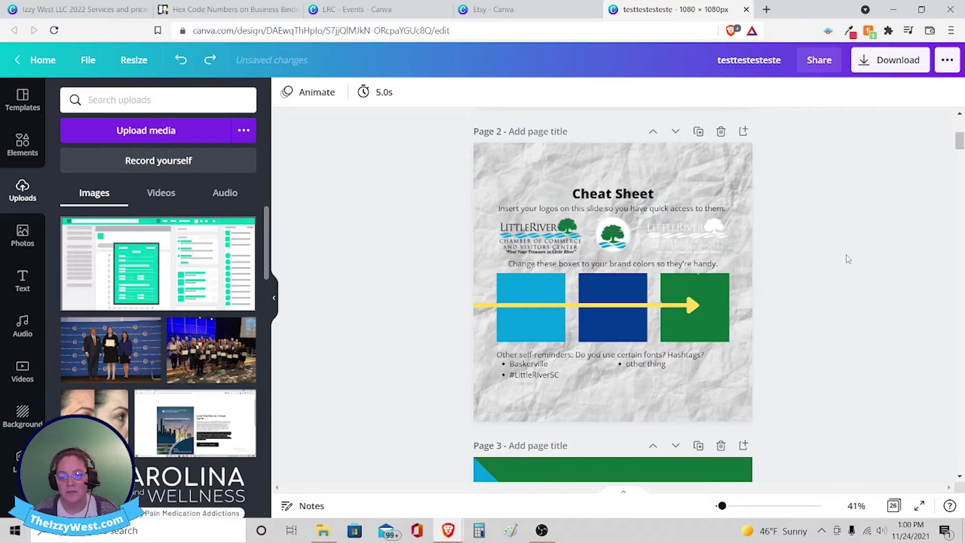
pyautogui.scroll(-5, 196, 254)
pyautogui.scroll(-15, 196, 253)
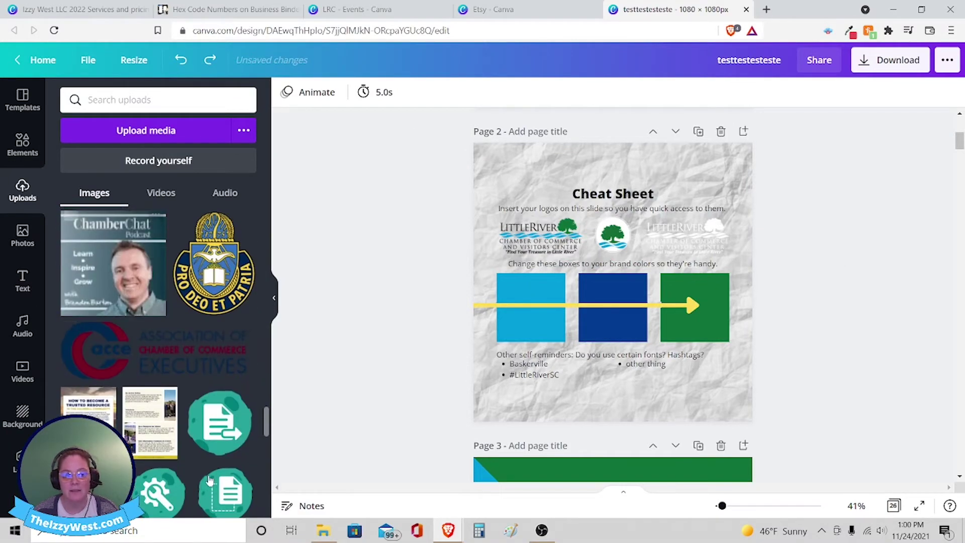
pyautogui.scroll(5, 211, 342)
pyautogui.scroll(2, 211, 342)
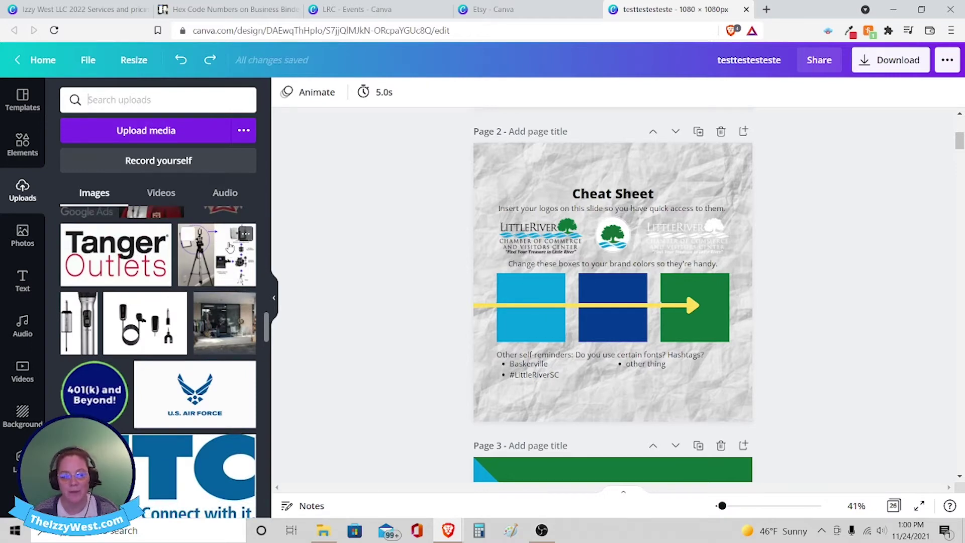
pyautogui.scroll(5, 175, 210)
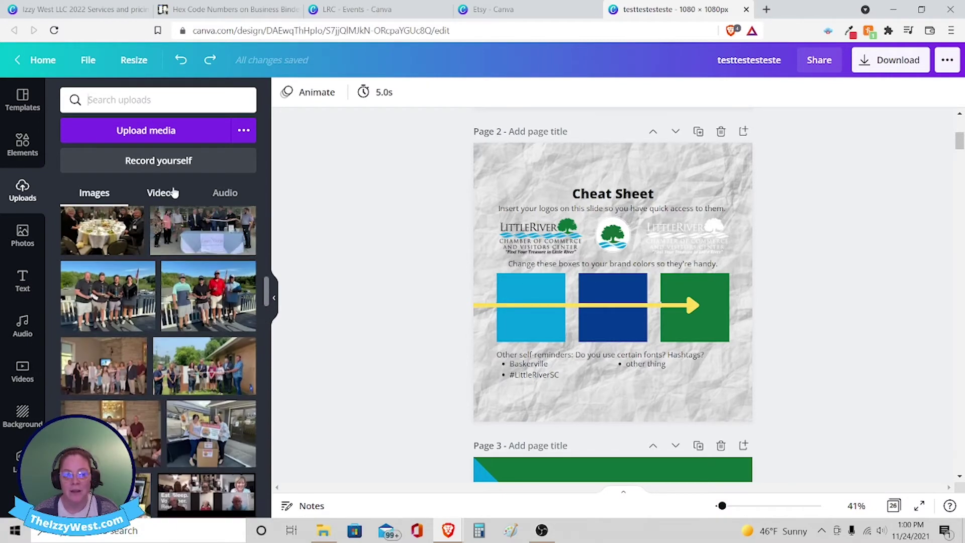
pyautogui.scroll(-15, 782, 287)
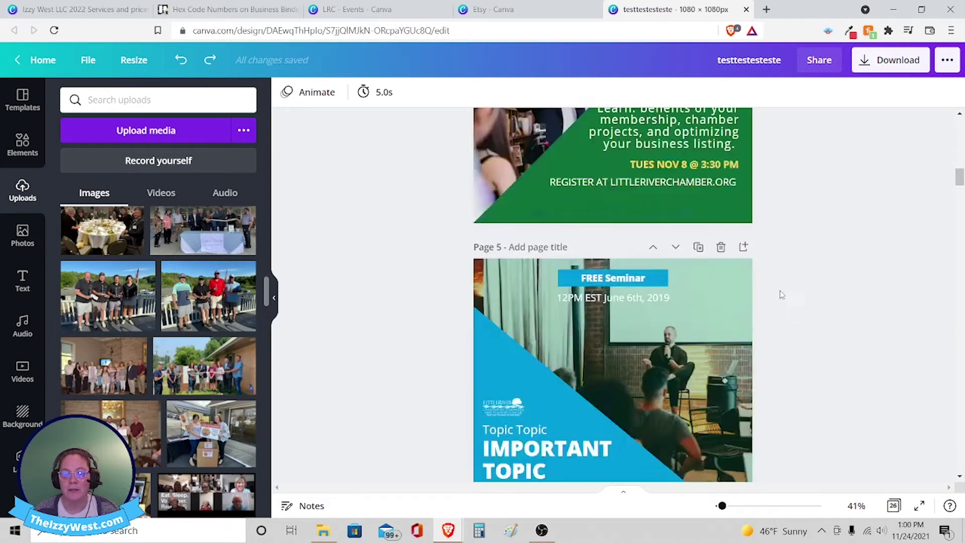
pyautogui.scroll(6, 779, 295)
pyautogui.scroll(15, 787, 304)
pyautogui.scroll(-6, 787, 303)
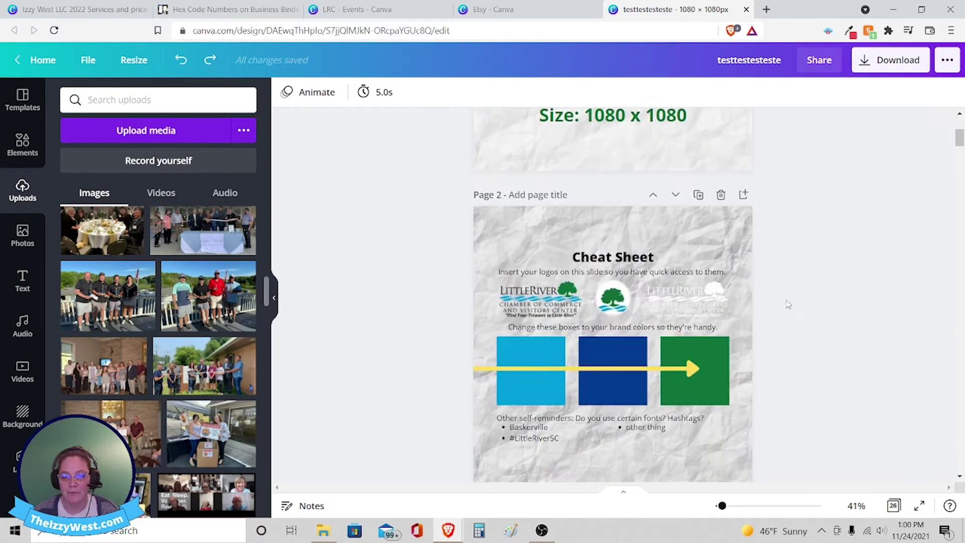
pyautogui.scroll(-1, 784, 302)
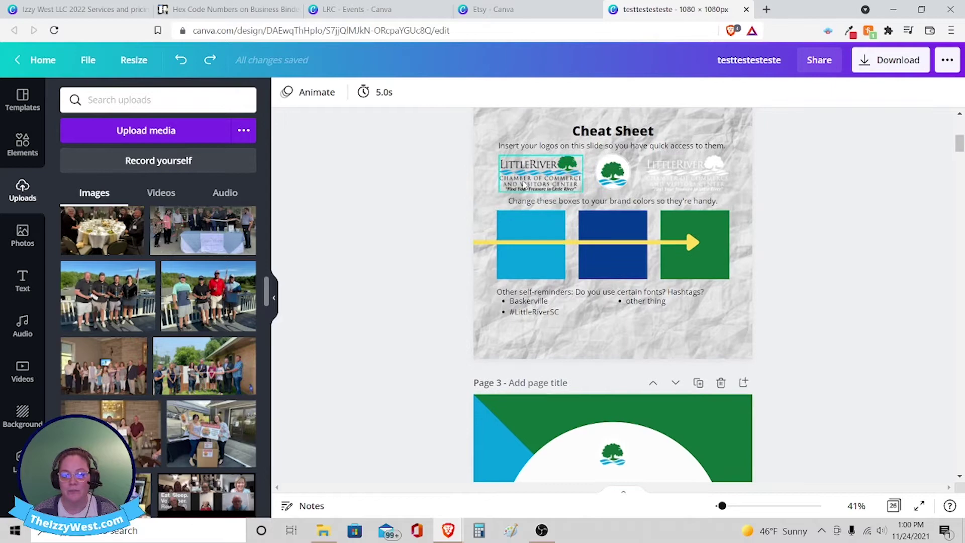
pyautogui.scroll(1, 525, 186)
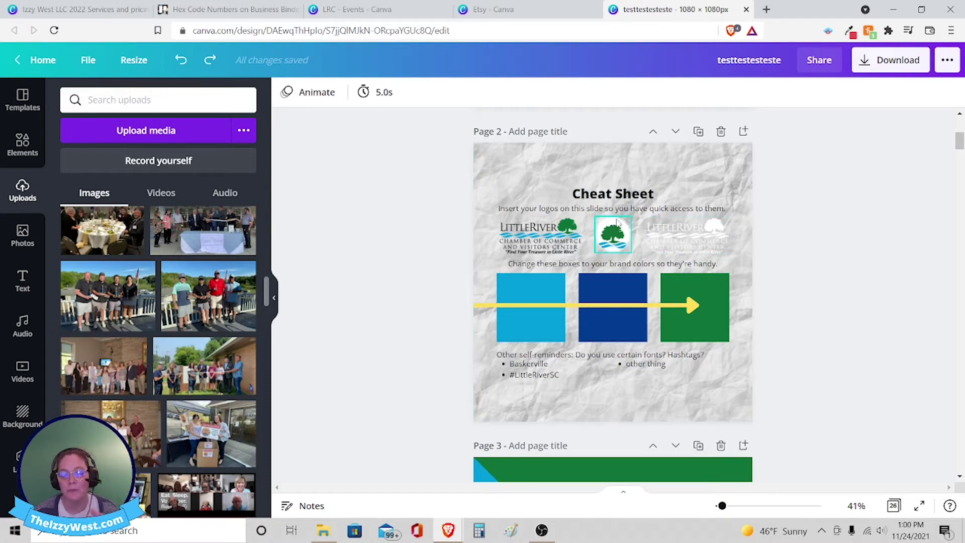
pyautogui.moveTo(960, 143)
pyautogui.mouseDown()
pyautogui.moveTo(959, 407)
pyautogui.moveTo(960, 123)
pyautogui.moveTo(960, 141)
pyautogui.mouseUp()
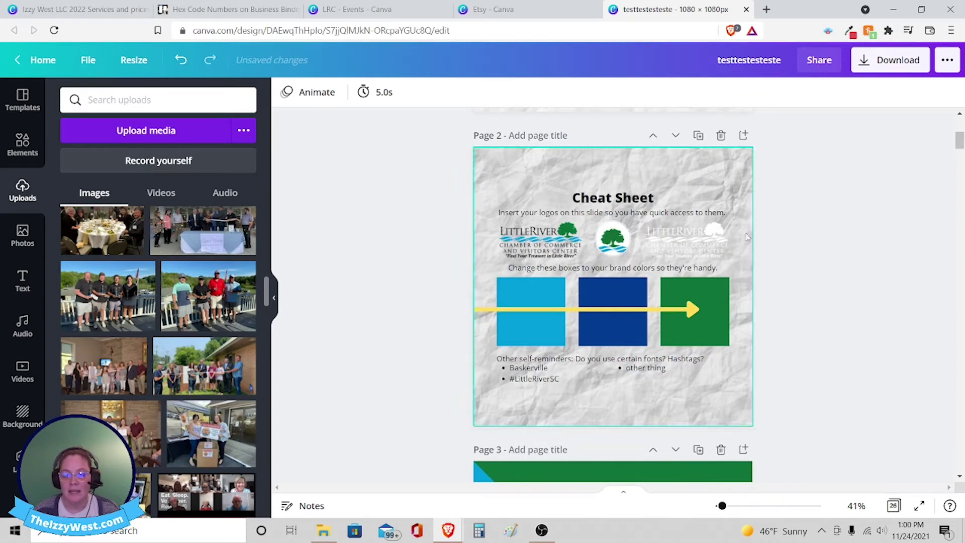
# Add a square shape from Elements to page 3 and move it up and left.
pyautogui.click(523, 294)
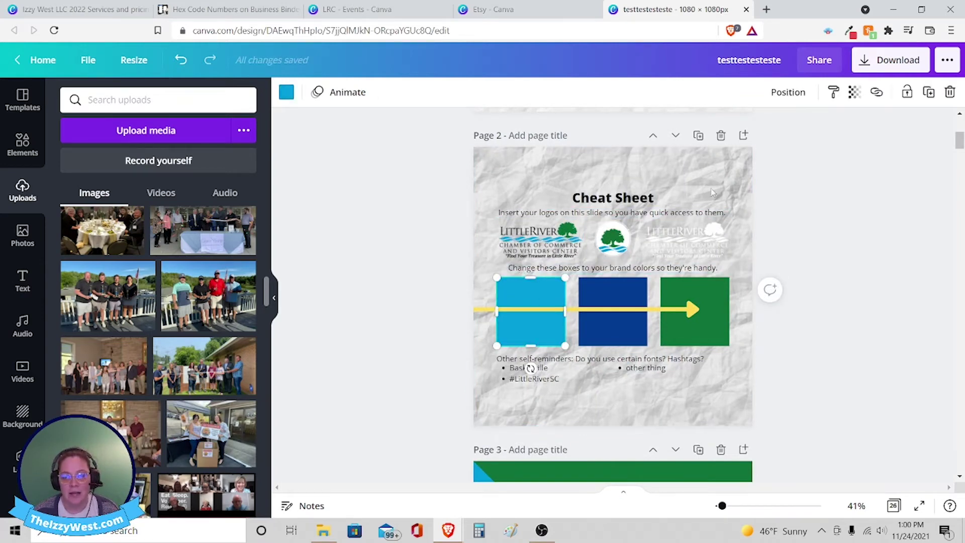
pyautogui.scroll(-5, 712, 193)
pyautogui.click(510, 291)
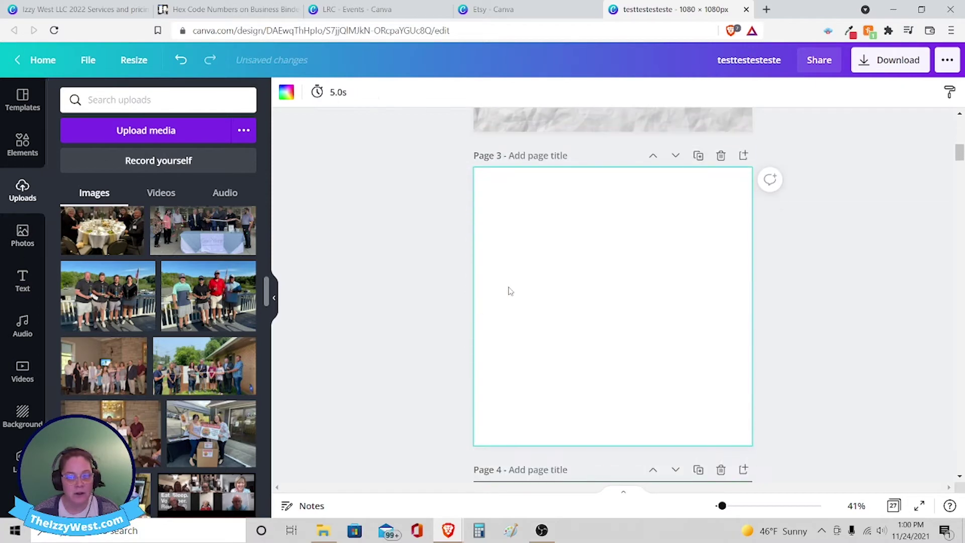
pyautogui.click(24, 148)
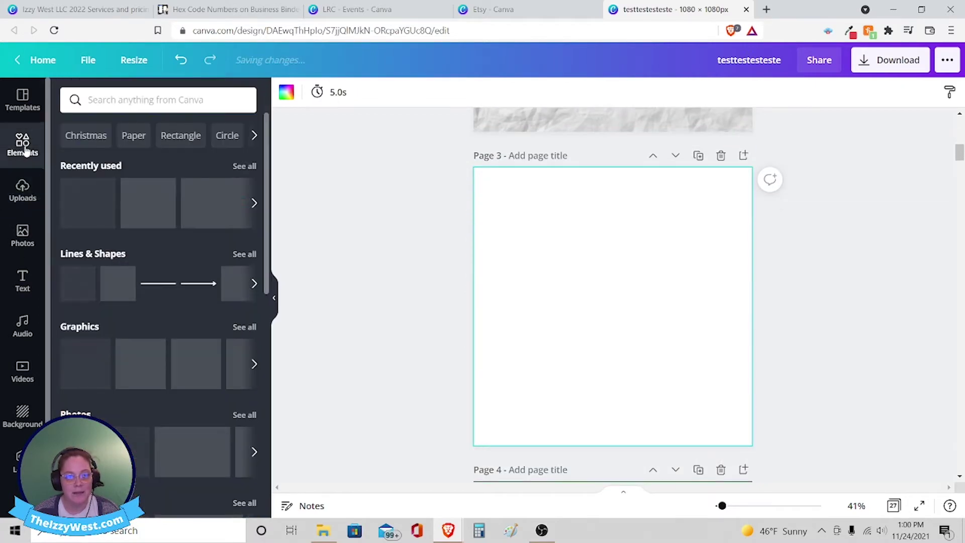
pyautogui.click(126, 272)
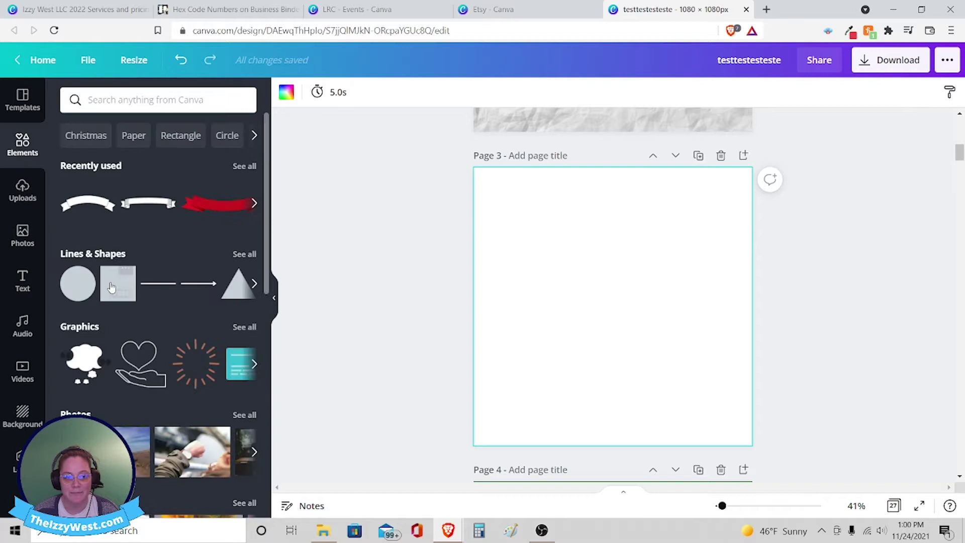
pyautogui.click(111, 286)
pyautogui.moveTo(676, 373); pyautogui.dragTo(586, 299)
pyautogui.click(638, 263)
# Open the light-blue Cheat Sheet box's colour choices, then view the Trello Hex Code Numbers card.
pyautogui.scroll(4, 638, 263)
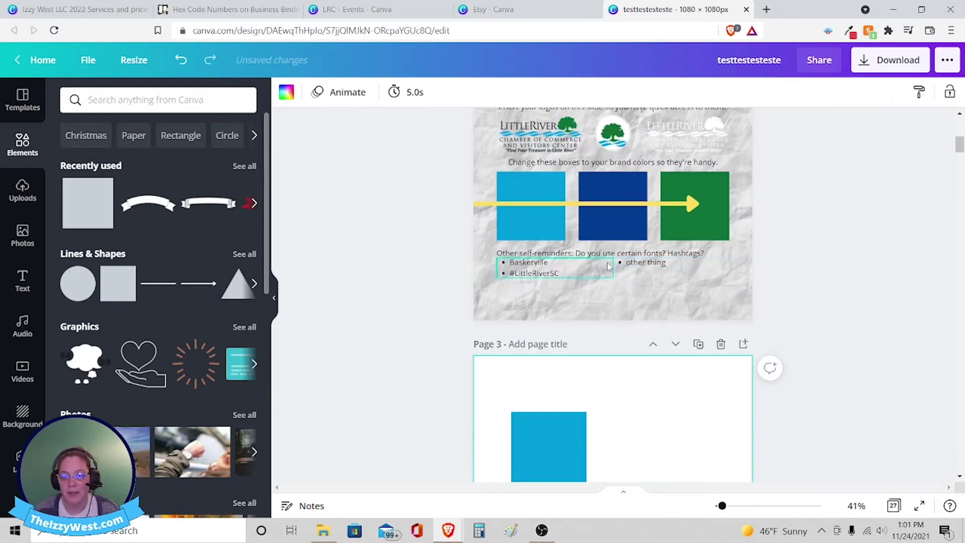
pyautogui.scroll(-2, 609, 266)
pyautogui.scroll(4, 622, 288)
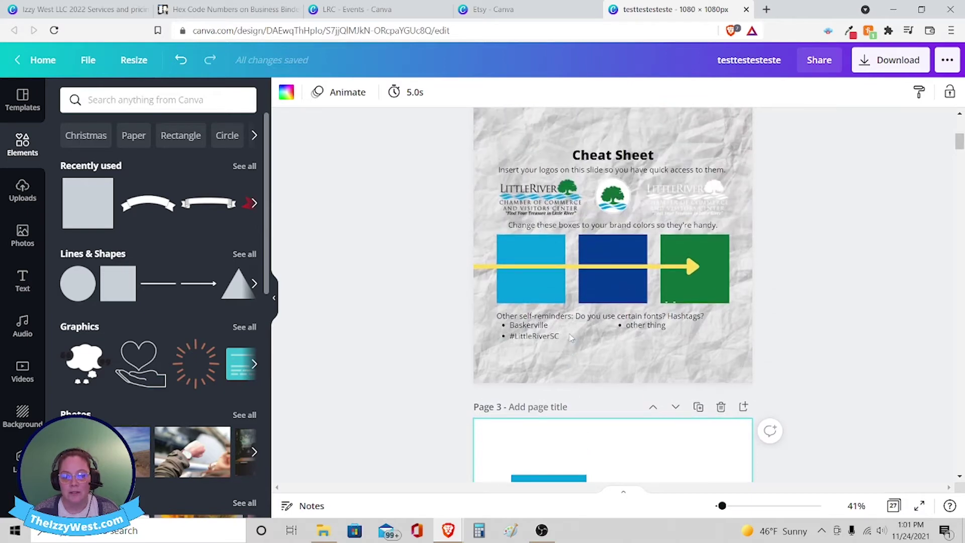
pyautogui.click(527, 251)
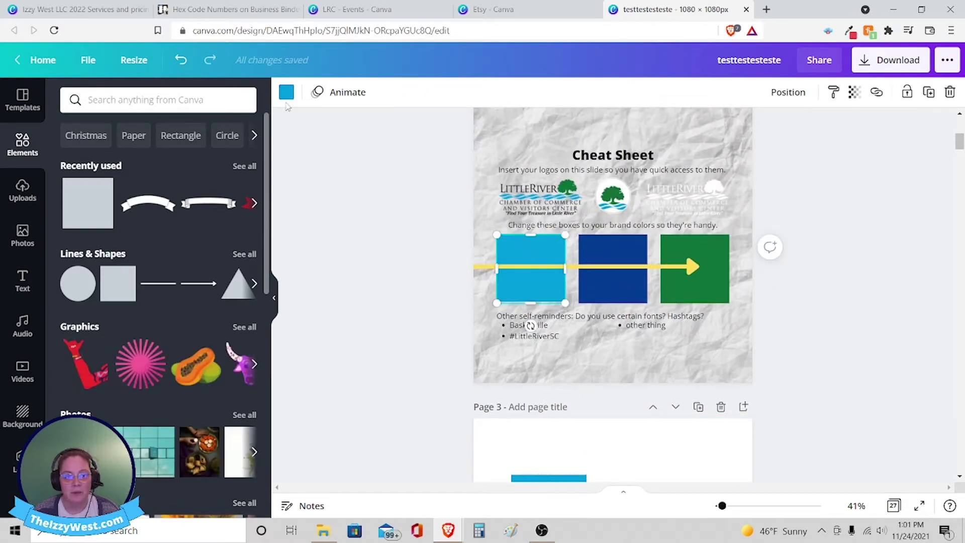
pyautogui.click(286, 92)
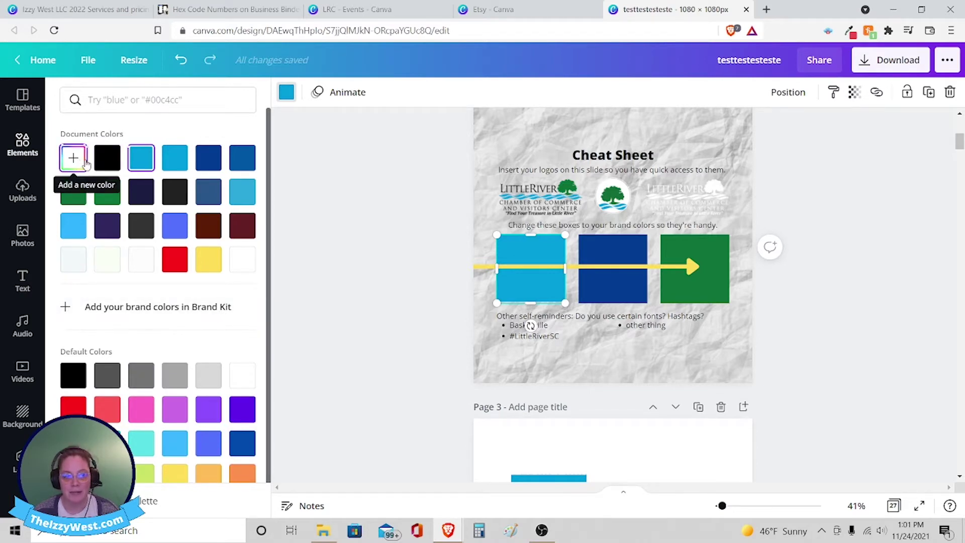
pyautogui.click(201, 10)
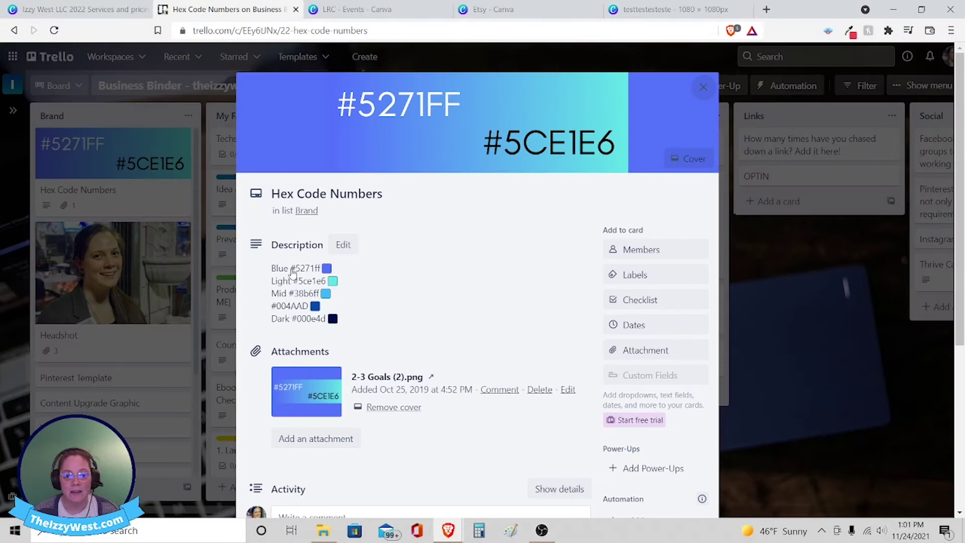
# Edit the card description, select the #5271ff hex code, and show the browser extensions list.
pyautogui.click(316, 272)
pyautogui.doubleClick(317, 272)
pyautogui.click(316, 273)
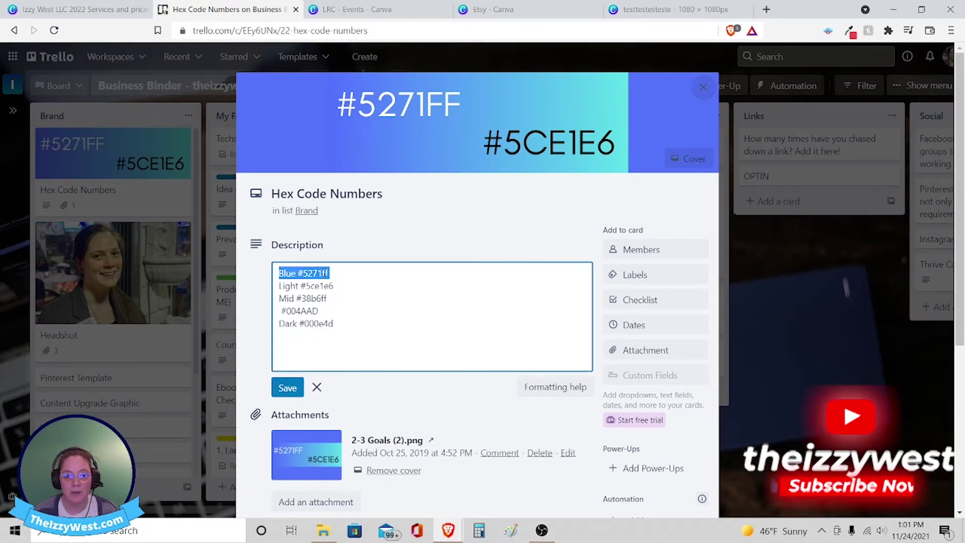
pyautogui.doubleClick(317, 273)
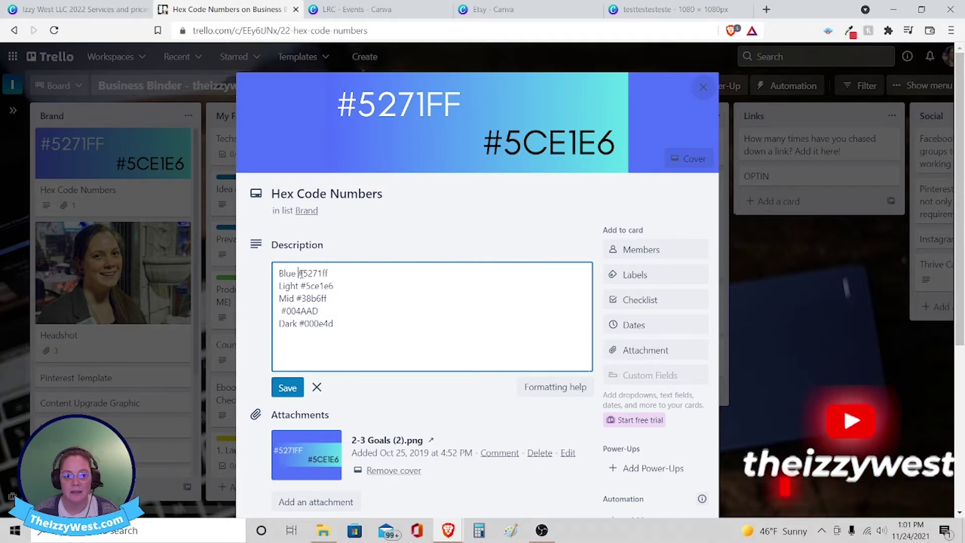
pyautogui.moveTo(298, 273)
pyautogui.mouseDown()
pyautogui.moveTo(334, 274)
pyautogui.moveTo(296, 274)
pyautogui.mouseUp()
pyautogui.click(336, 274)
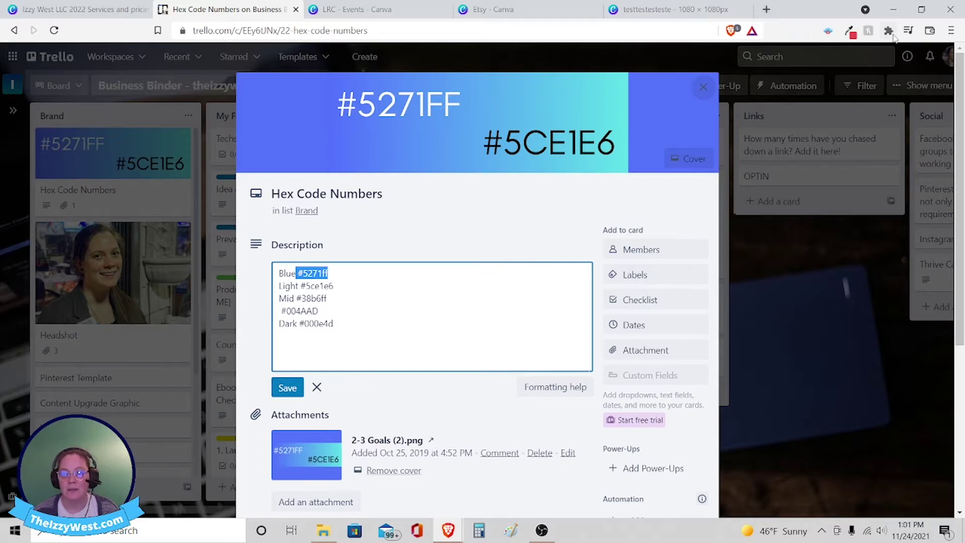
pyautogui.click(889, 31)
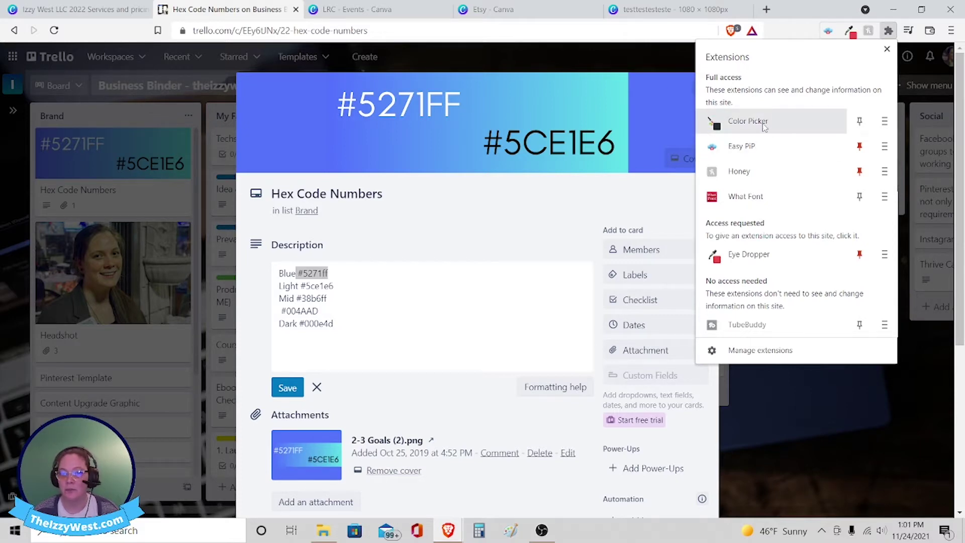
# Load the Montgomery Area Chamber of Commerce website in a new browser tab.
pyautogui.click(767, 11)
pyautogui.write('montgomeryareachamber.com')
pyautogui.press('Return')
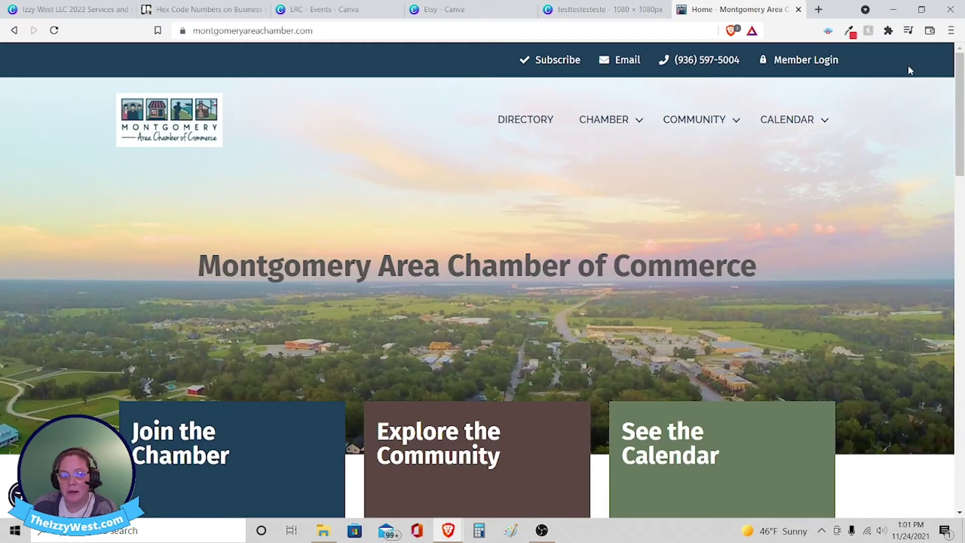
# Sample the site's dark blue with Eye Dropper and copy its hex #1d3f59.
pyautogui.click(850, 33)
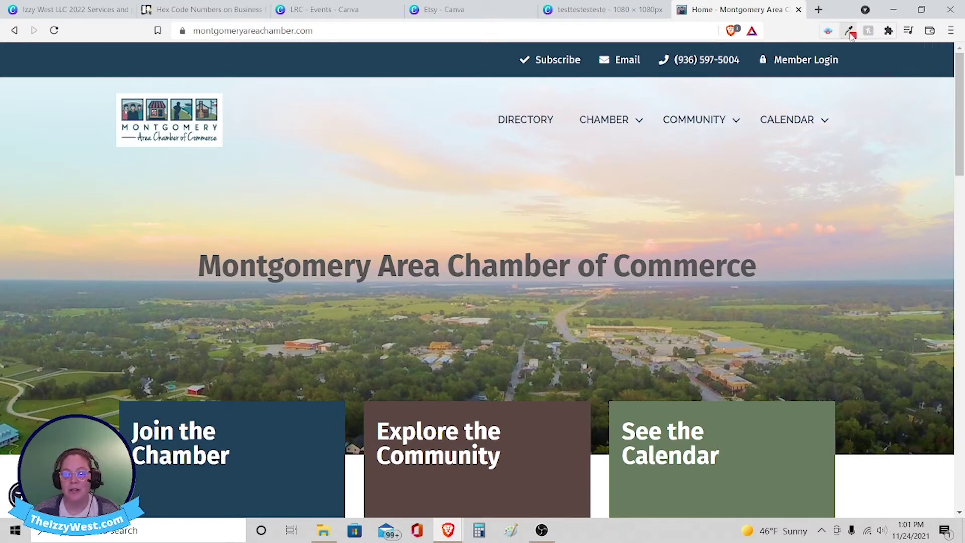
pyautogui.click(851, 33)
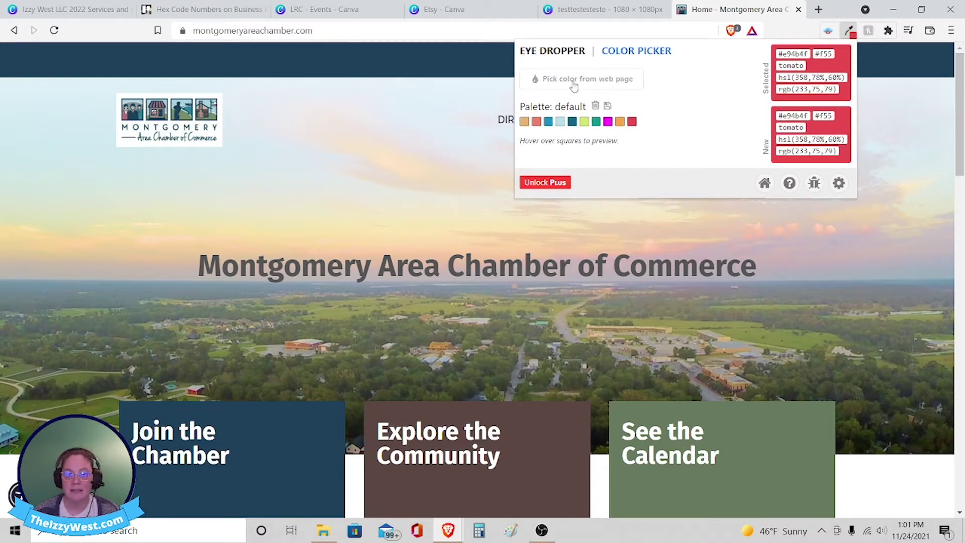
pyautogui.click(593, 86)
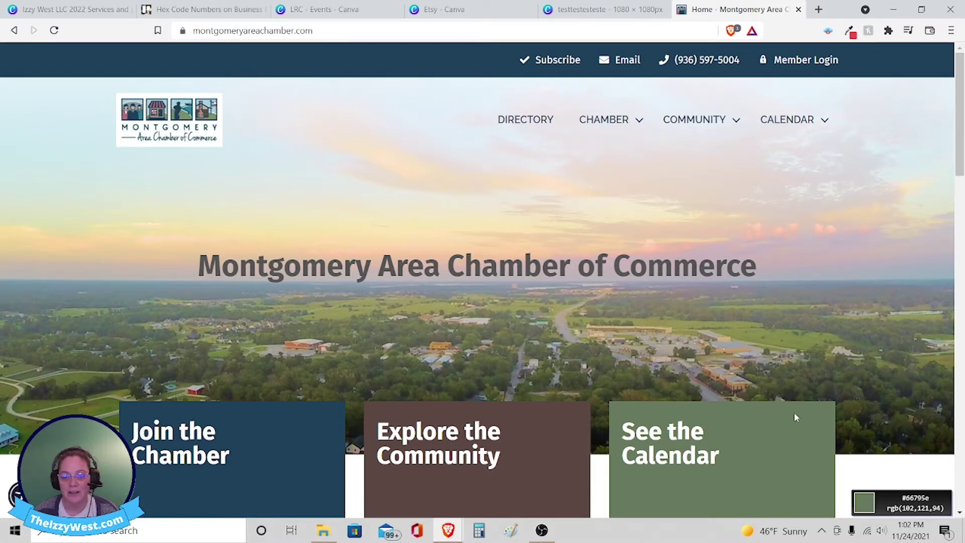
pyautogui.click(278, 445)
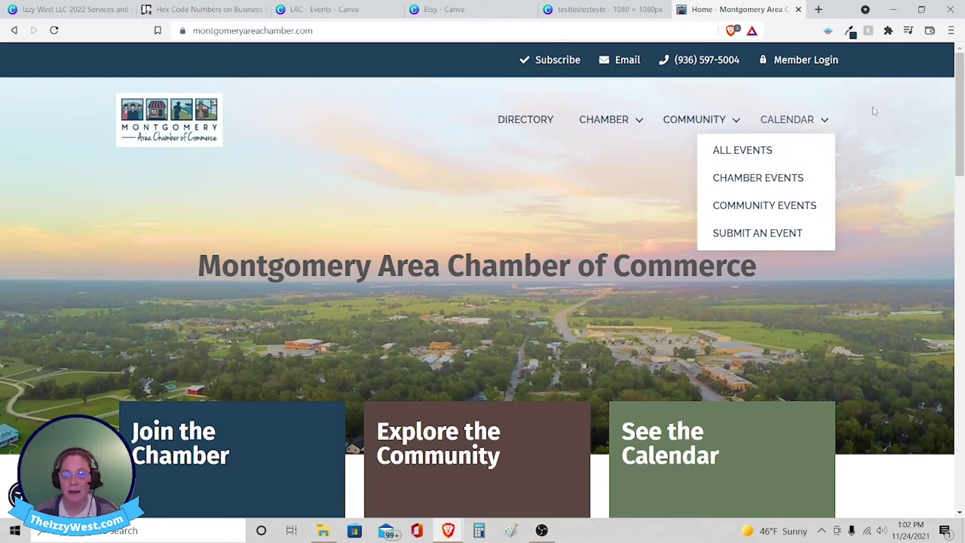
pyautogui.click(849, 31)
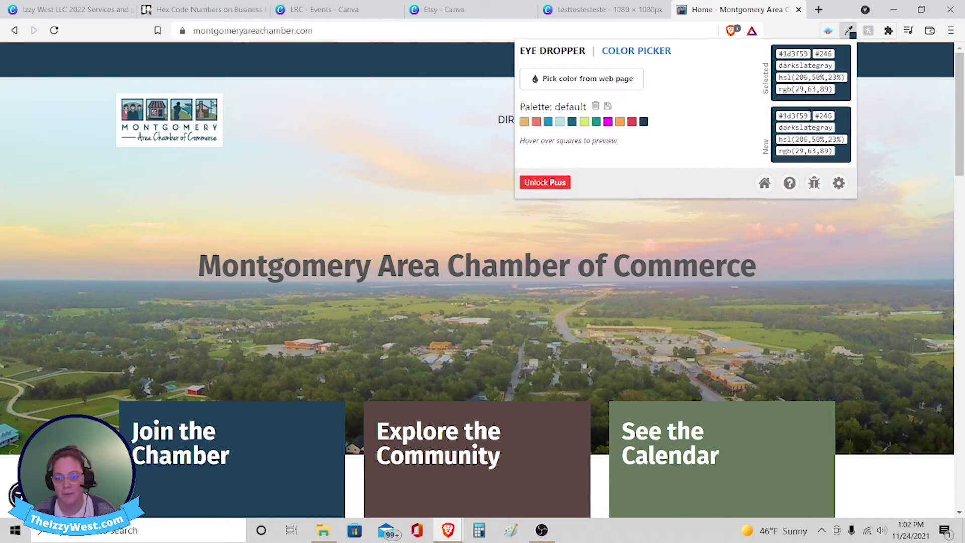
pyautogui.doubleClick(798, 54)
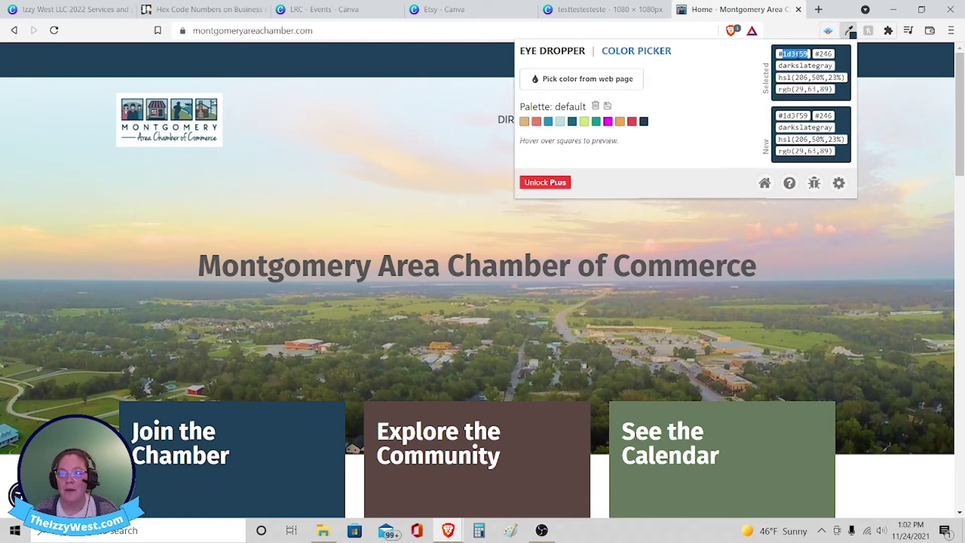
pyautogui.rightClick(804, 54)
pyautogui.click(810, 64)
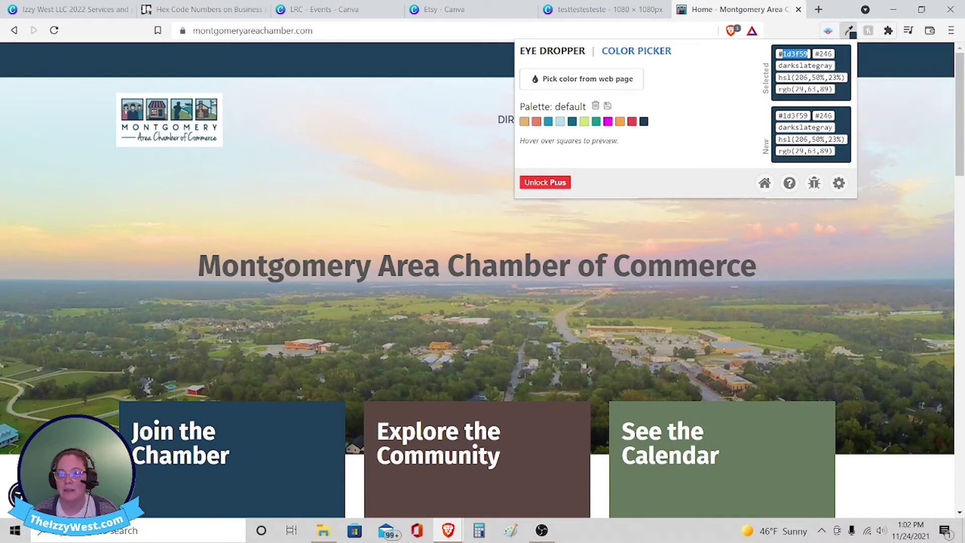
pyautogui.moveTo(795, 54); pyautogui.dragTo(777, 54)
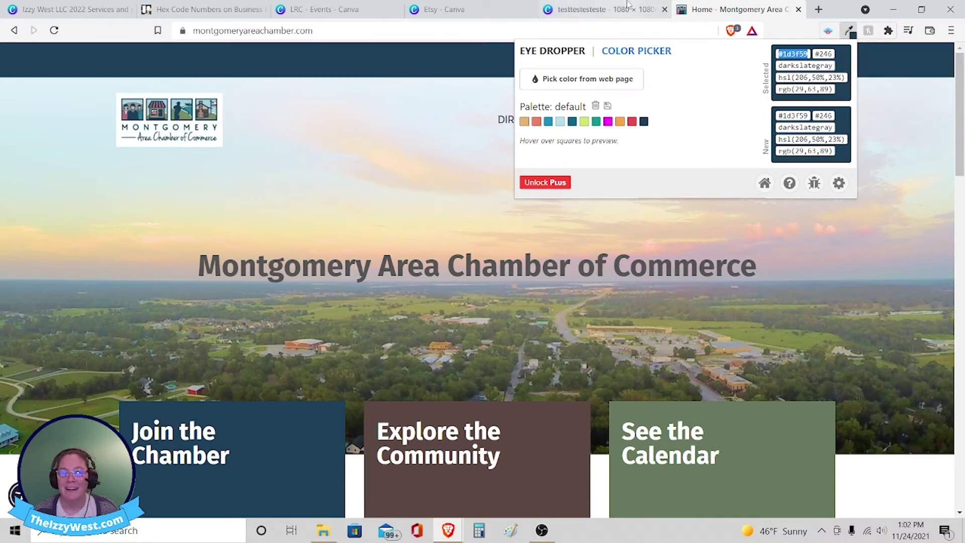
# Paste #1D3F59 as a new document colour replacing the light blue, then scroll through every page.
pyautogui.click(583, 9)
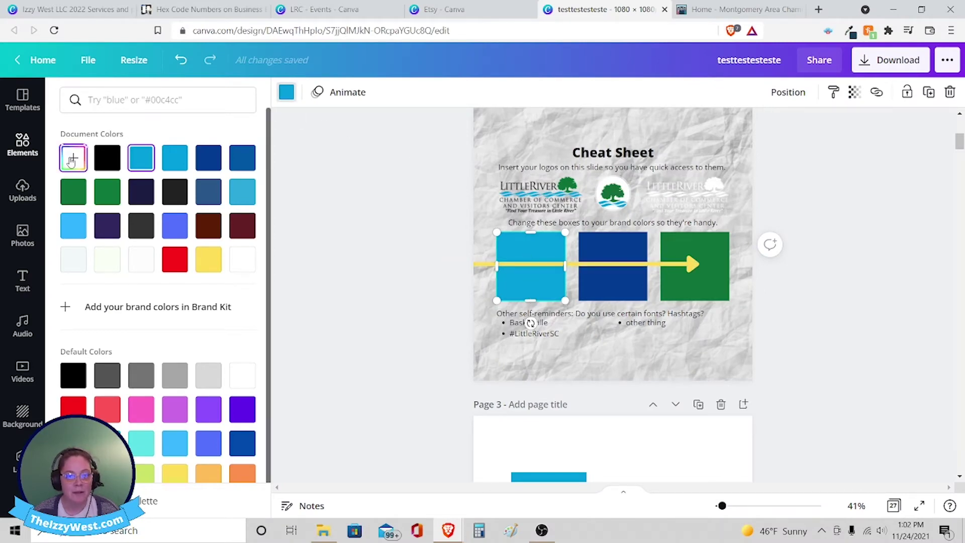
pyautogui.click(71, 160)
pyautogui.rightClick(162, 286)
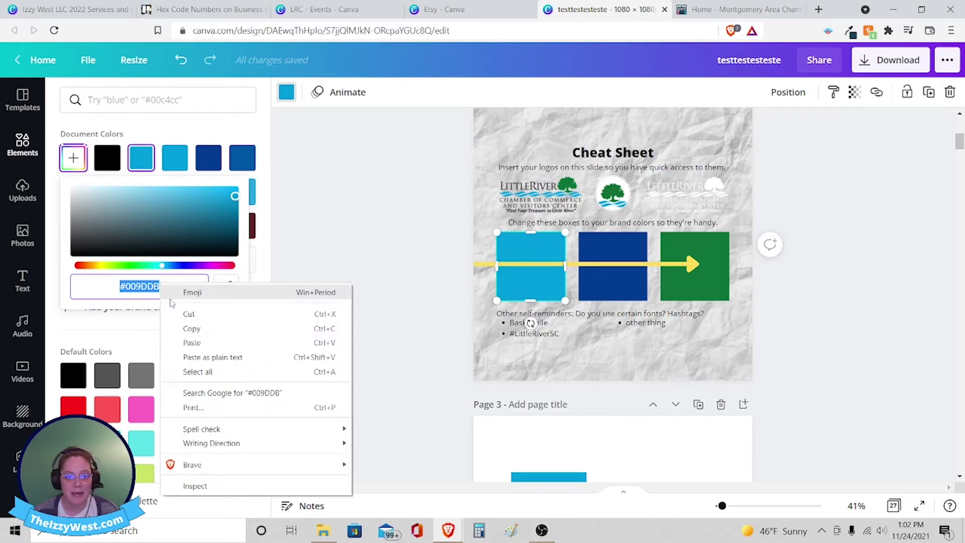
pyautogui.click(191, 342)
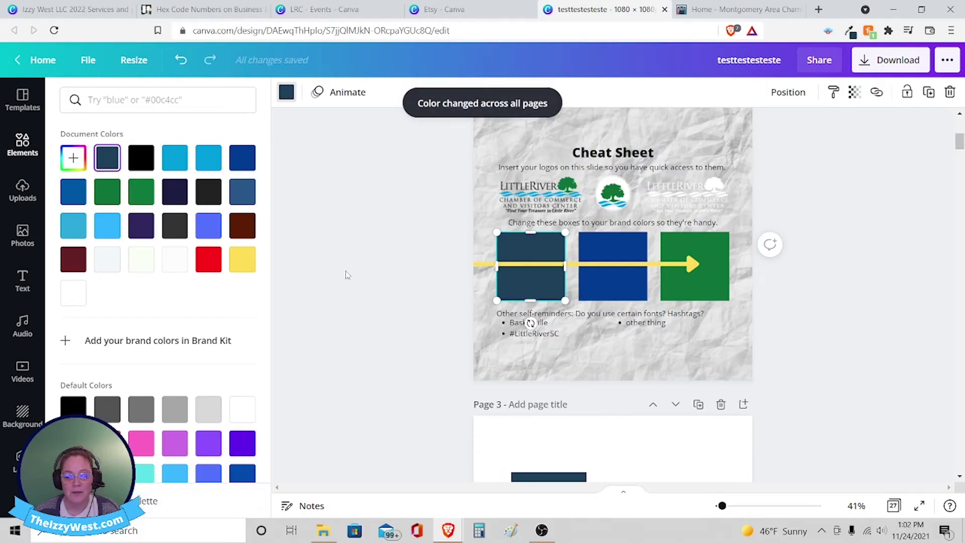
pyautogui.scroll(-10, 448, 199)
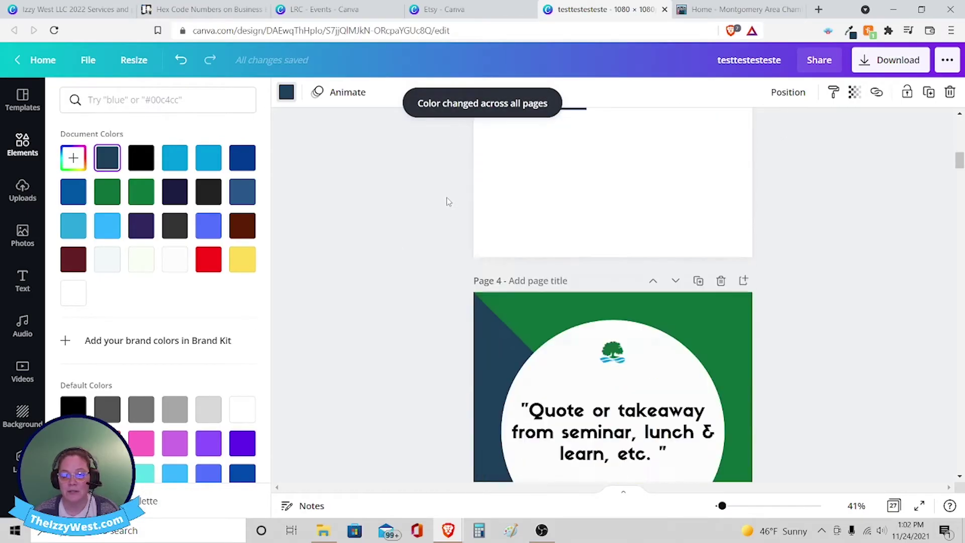
pyautogui.scroll(-15, 450, 203)
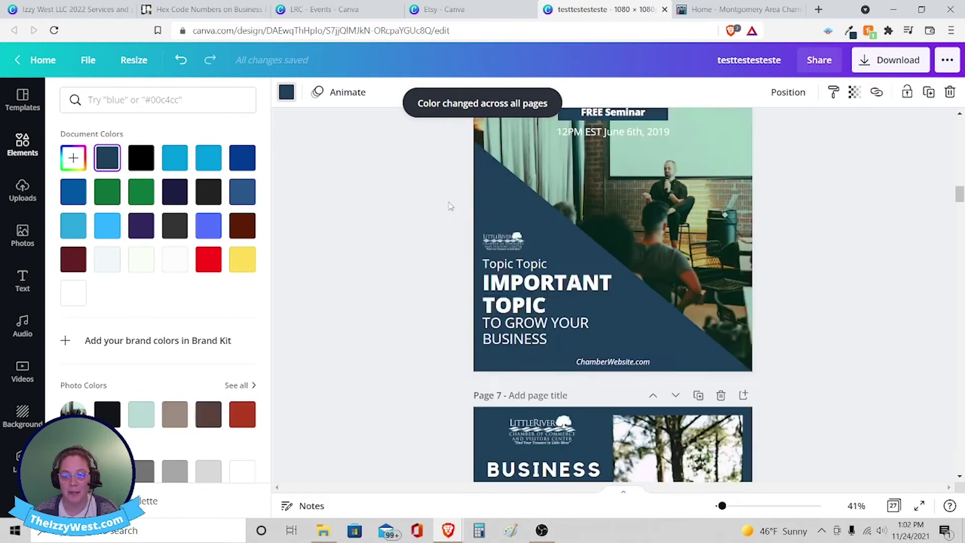
pyautogui.scroll(-15, 449, 206)
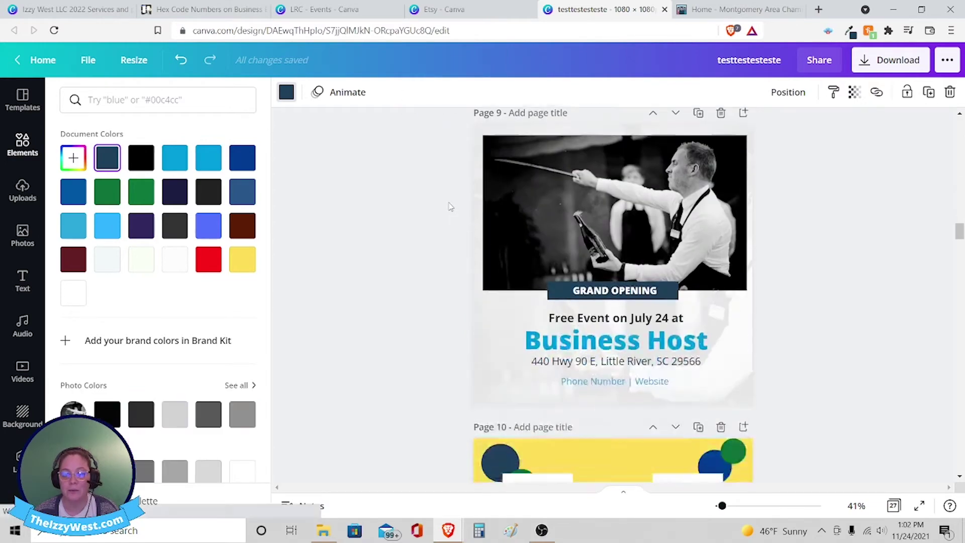
pyautogui.scroll(-10, 421, 266)
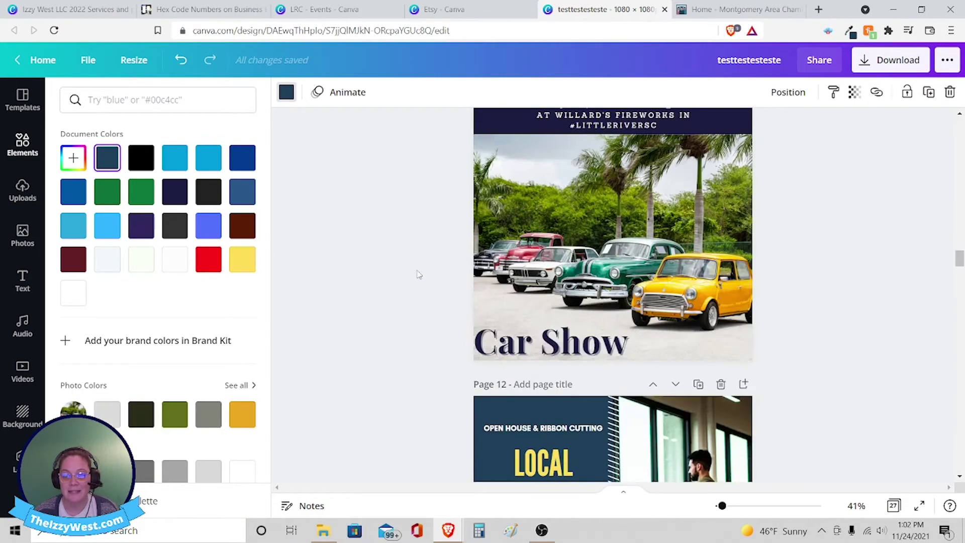
pyautogui.moveTo(959, 271); pyautogui.dragTo(959, 128)
pyautogui.scroll(-5, 613, 296)
# Apply the chamber's brown #5B4843 to the middle Cheat Sheet box on all pages.
pyautogui.press('Escape')
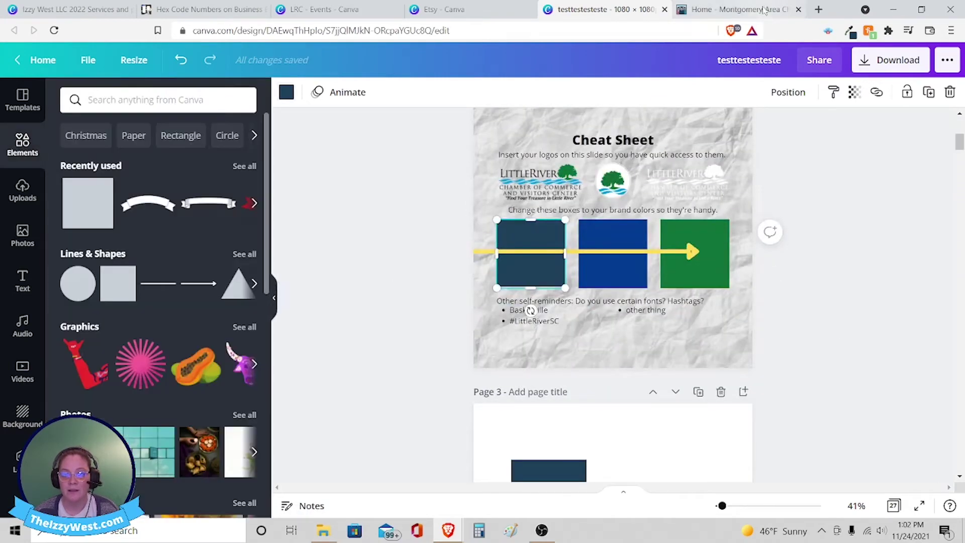
pyautogui.click(739, 10)
pyautogui.click(851, 31)
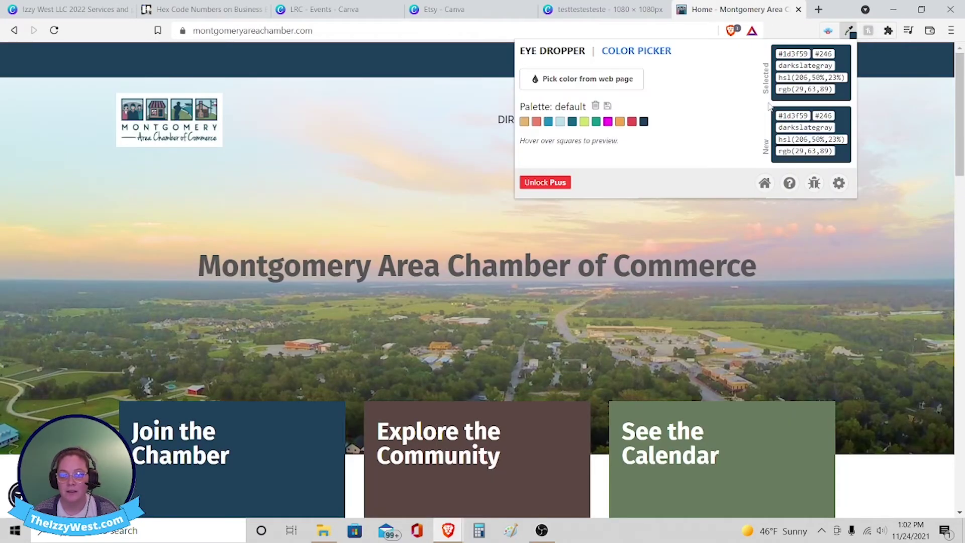
pyautogui.click(635, 80)
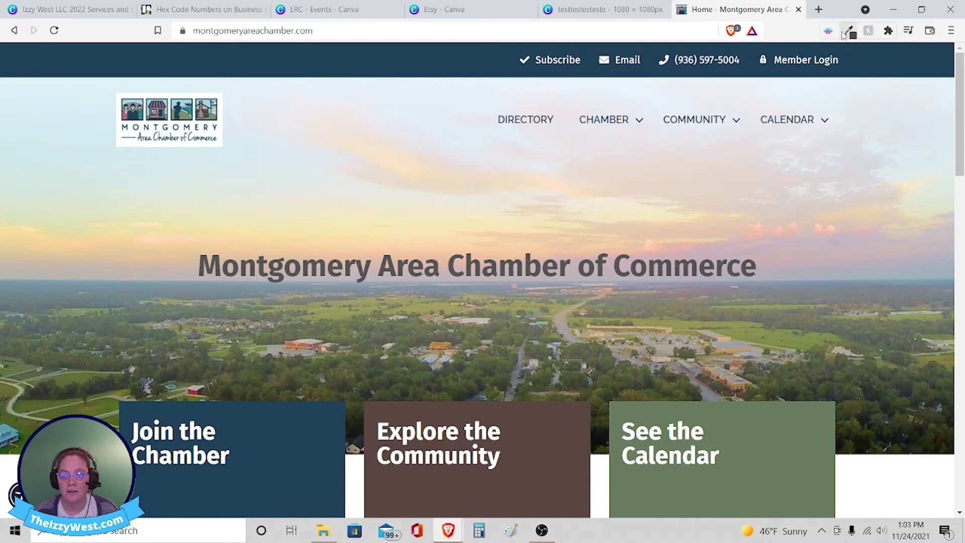
pyautogui.click(849, 31)
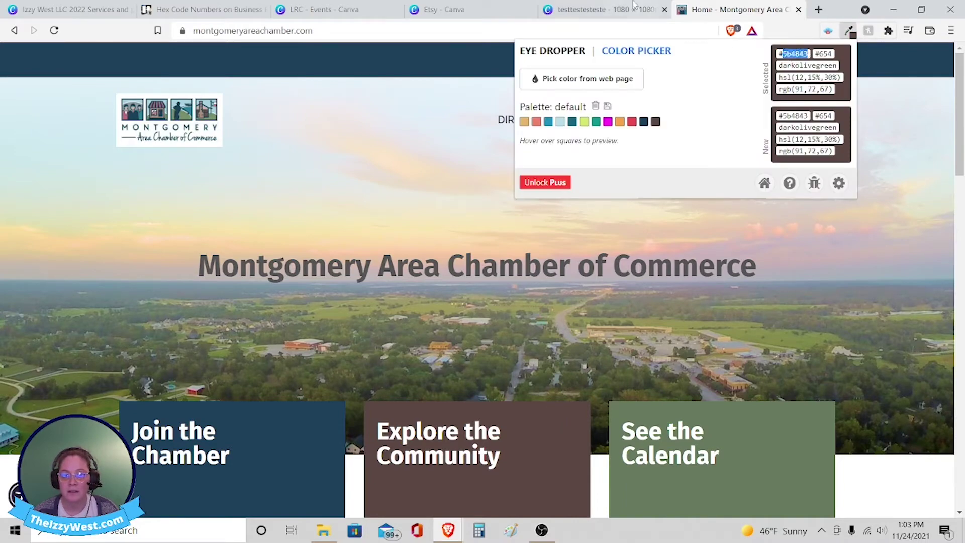
pyautogui.click(635, 6)
pyautogui.click(286, 92)
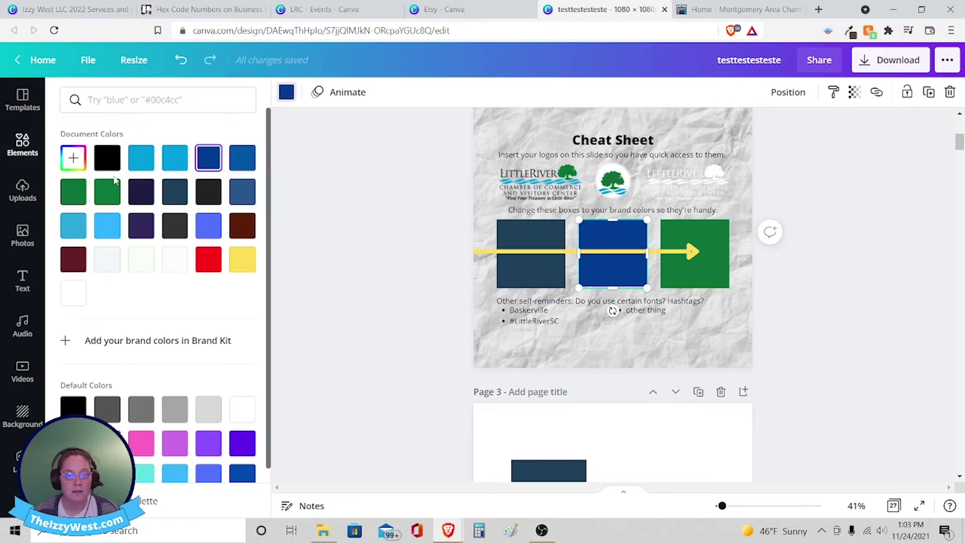
pyautogui.click(73, 158)
pyautogui.hotkey('ctrl', 'v')
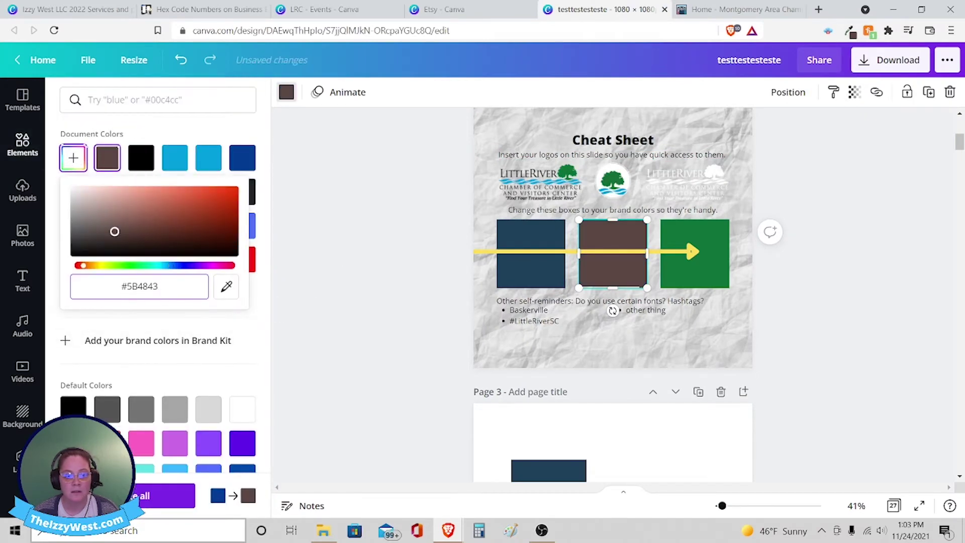
pyautogui.click(164, 495)
# Eyedrop sage #66795e from the See the Calendar card and apply it to the green box everywhere.
pyautogui.click(801, 6)
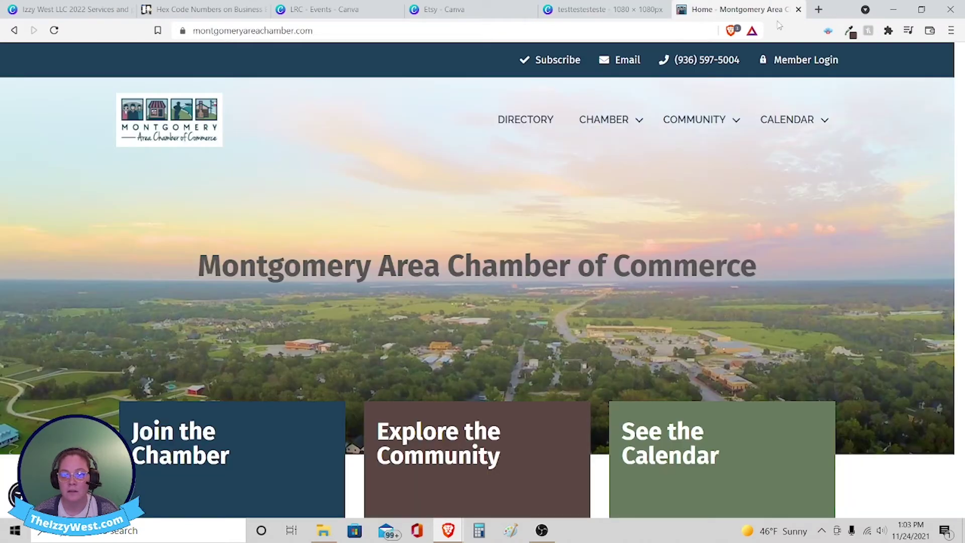
pyautogui.click(850, 31)
pyautogui.click(639, 83)
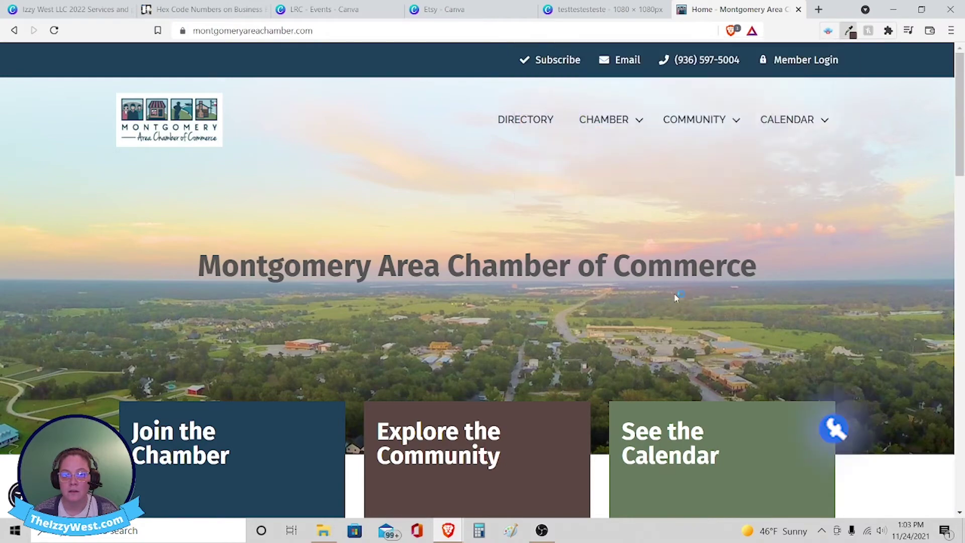
pyautogui.click(773, 452)
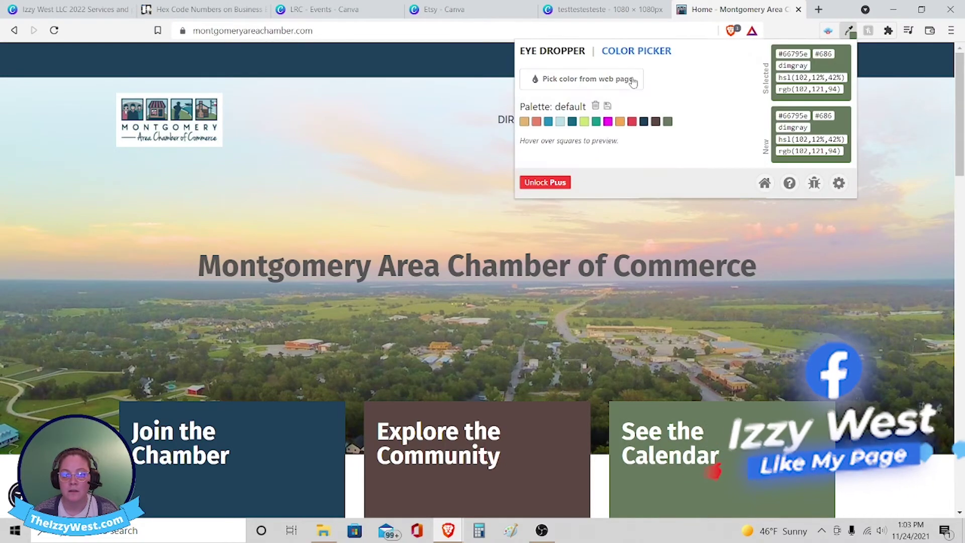
pyautogui.click(621, 83)
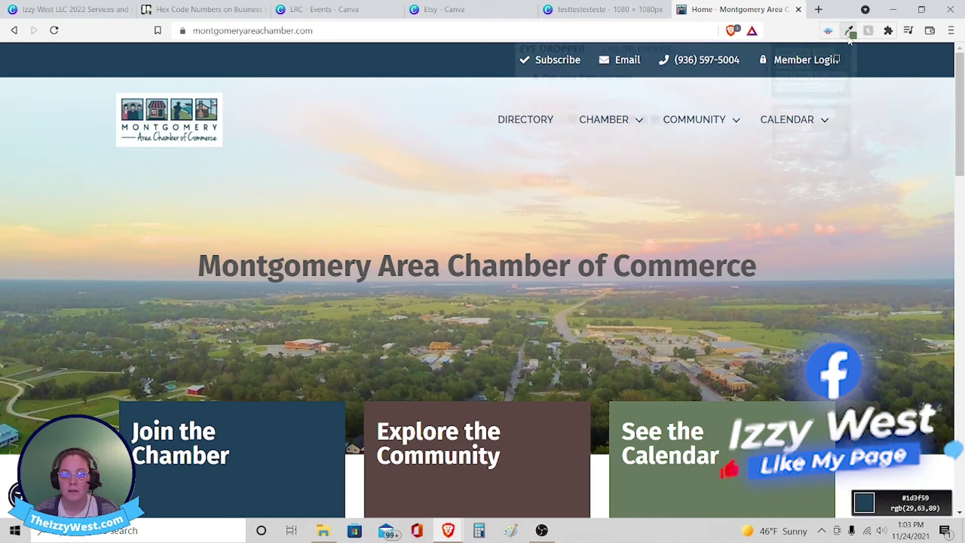
pyautogui.click(851, 31)
pyautogui.click(793, 53)
pyautogui.click(583, 9)
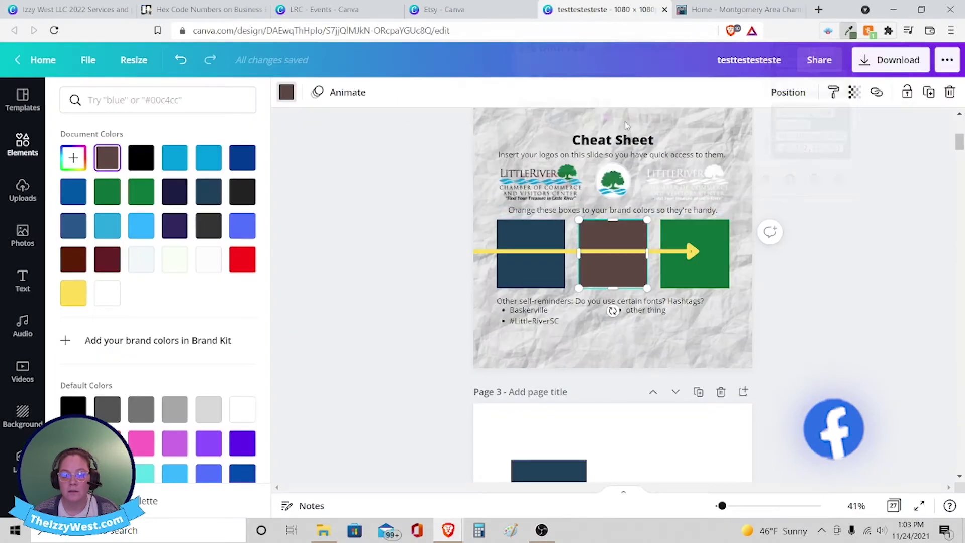
pyautogui.click(714, 265)
pyautogui.click(73, 158)
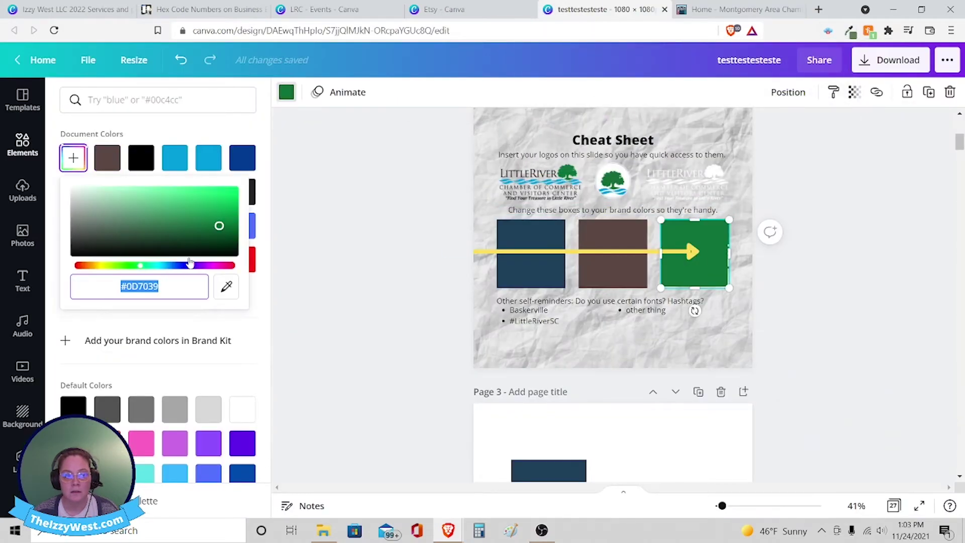
pyautogui.write('#66795E')
pyautogui.press('Return')
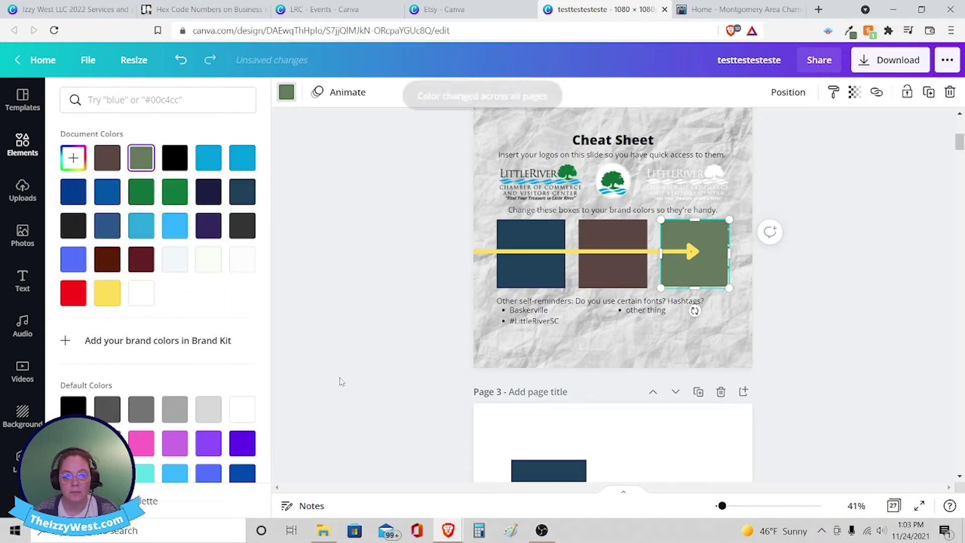
pyautogui.click(391, 283)
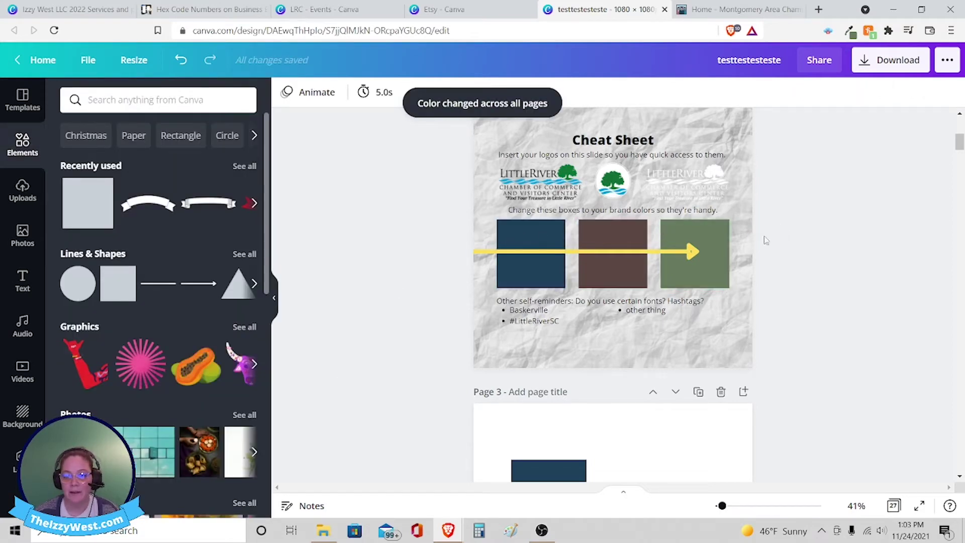
# Scroll through the recoloured pages and select page 5's MEMBERSHIP 101 headline.
pyautogui.scroll(-4, 832, 248)
pyautogui.scroll(-16, 832, 248)
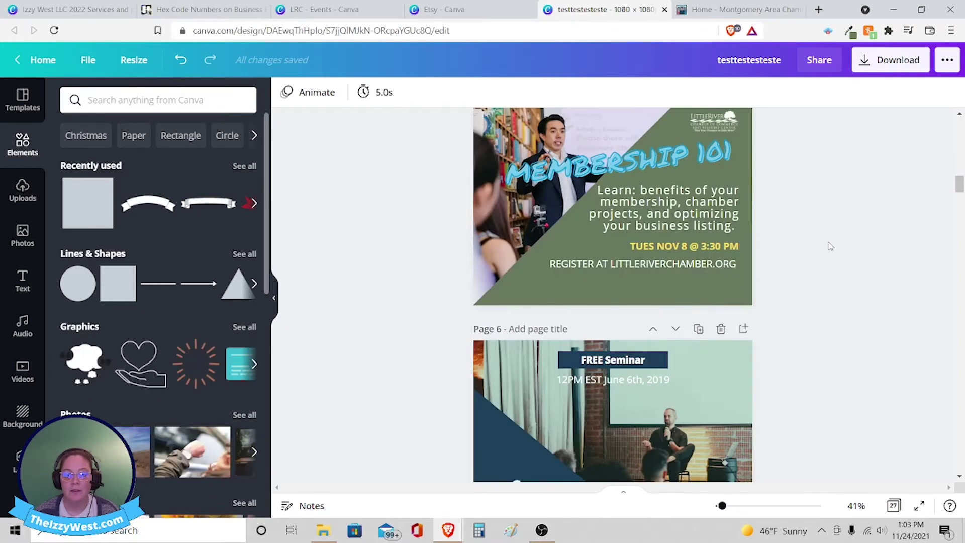
pyautogui.scroll(-19, 831, 246)
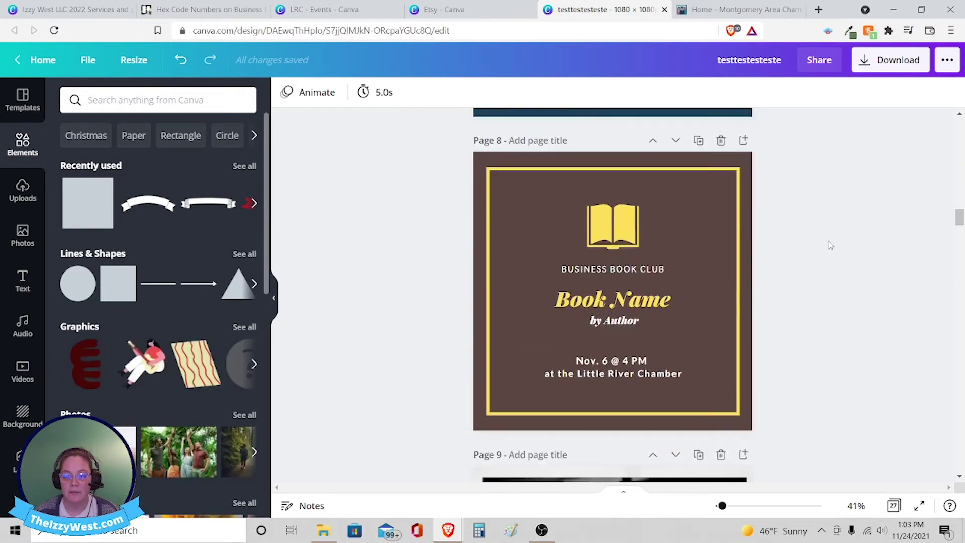
pyautogui.scroll(15, 825, 245)
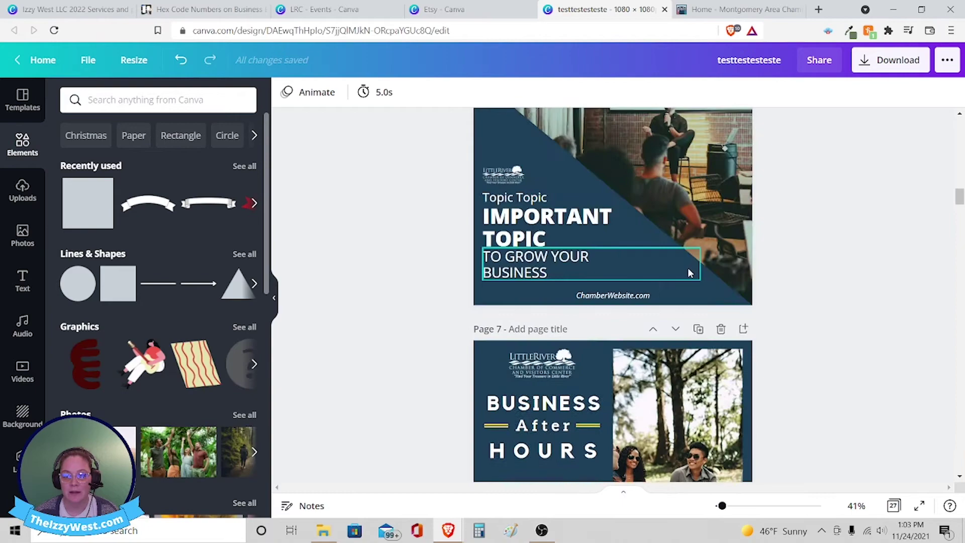
pyautogui.scroll(4, 699, 274)
pyautogui.scroll(-1, 646, 295)
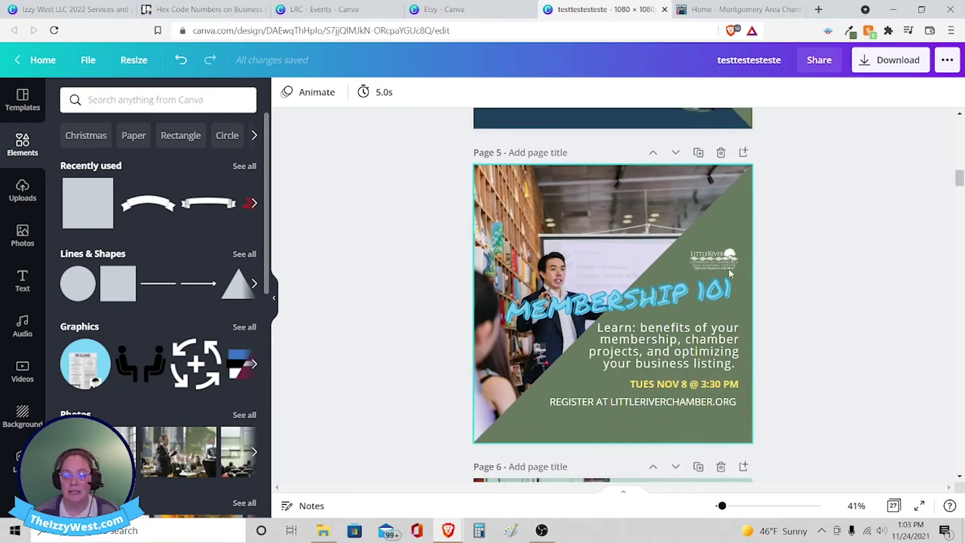
pyautogui.scroll(6, 623, 286)
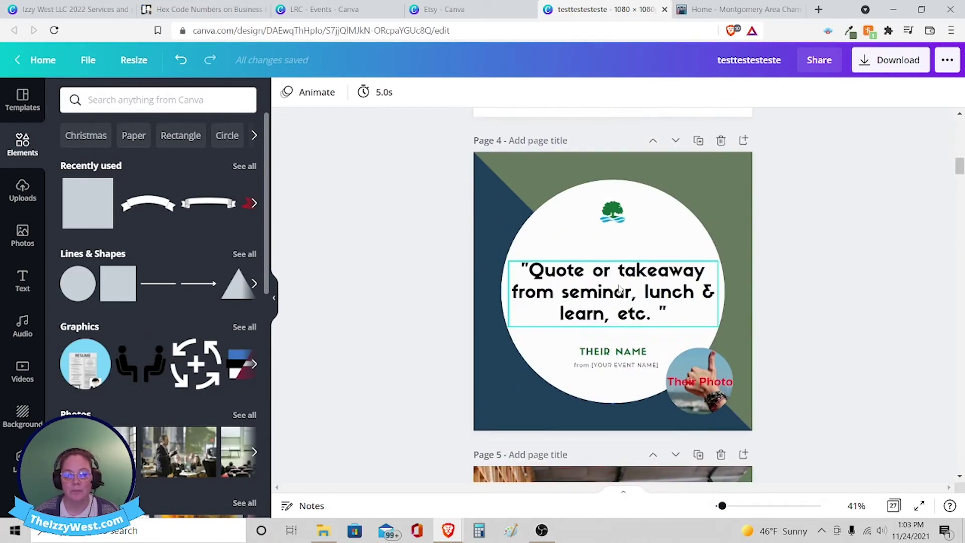
pyautogui.scroll(-6, 623, 289)
pyautogui.click(622, 291)
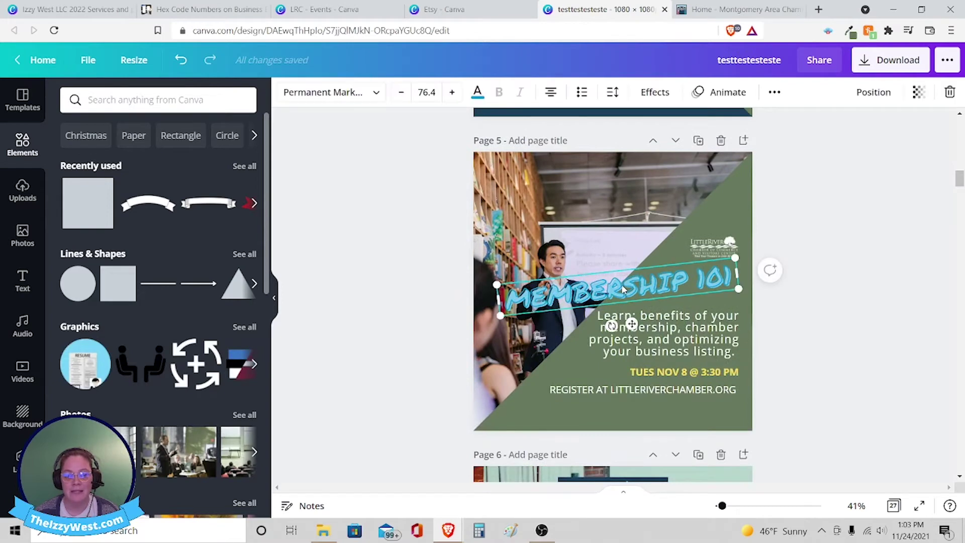
pyautogui.scroll(15, 624, 287)
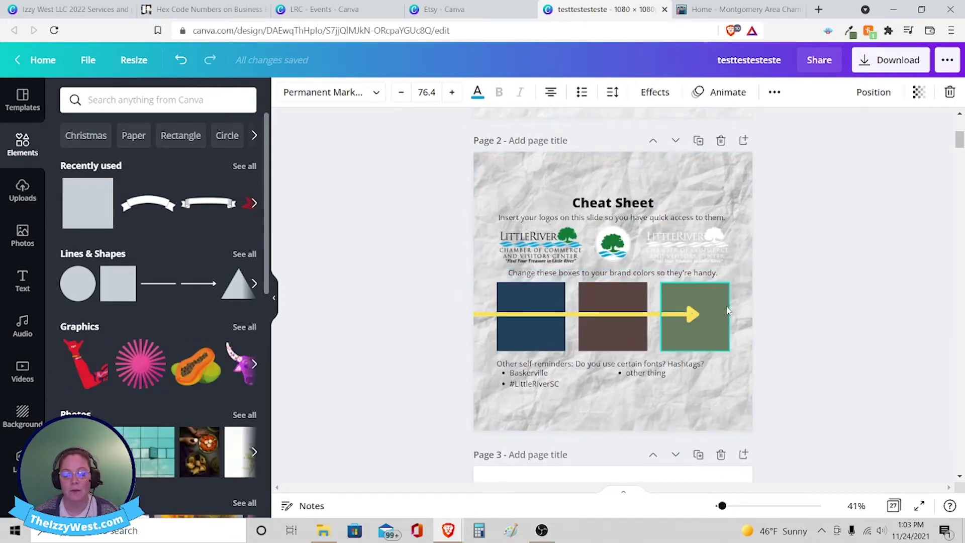
pyautogui.scroll(-8, 721, 309)
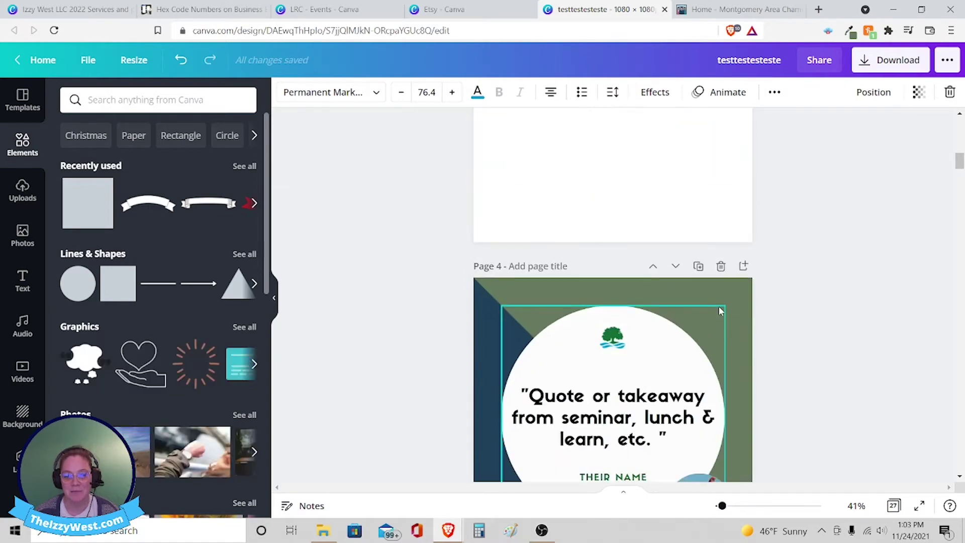
pyautogui.scroll(-10, 722, 311)
pyautogui.scroll(6, 726, 313)
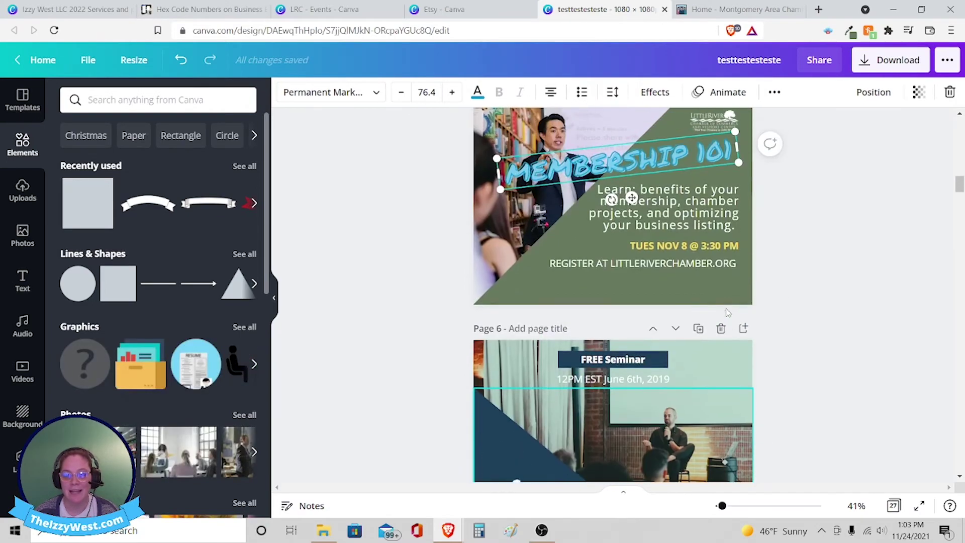
pyautogui.scroll(3, 728, 312)
# Browse the MEMBERSHIP 101 headline's text colour palette, then dismiss it and deselect.
pyautogui.doubleClick(601, 287)
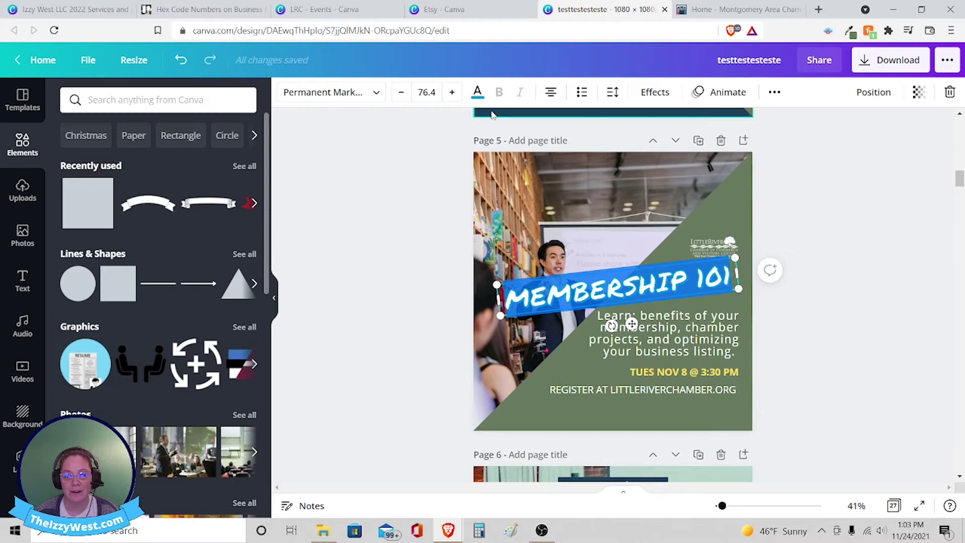
pyautogui.click(477, 93)
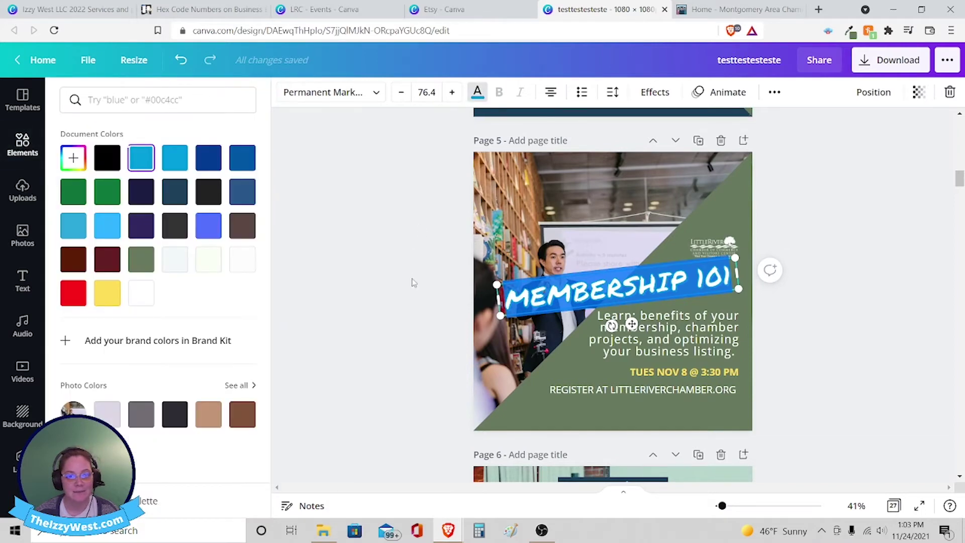
pyautogui.scroll(10, 428, 279)
pyautogui.scroll(-8, 443, 274)
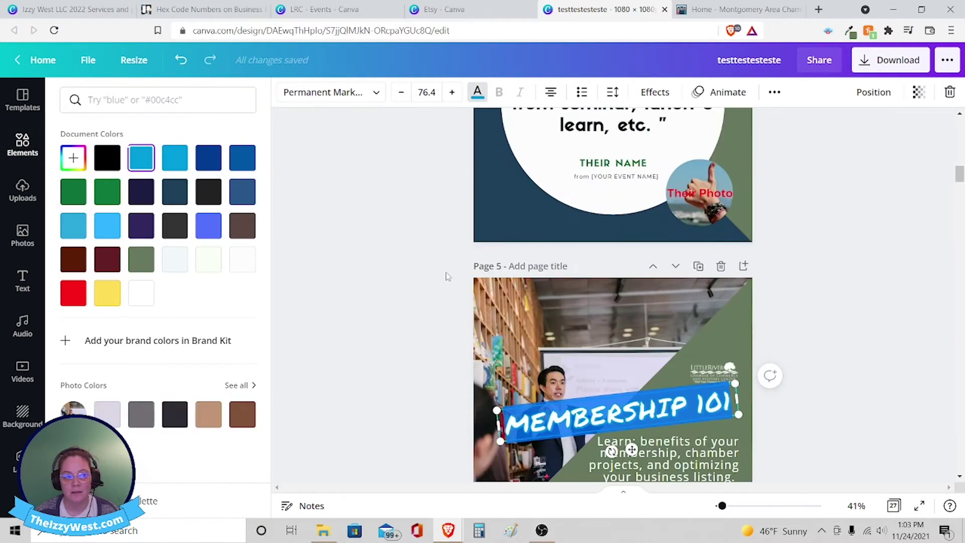
pyautogui.scroll(-3, 446, 274)
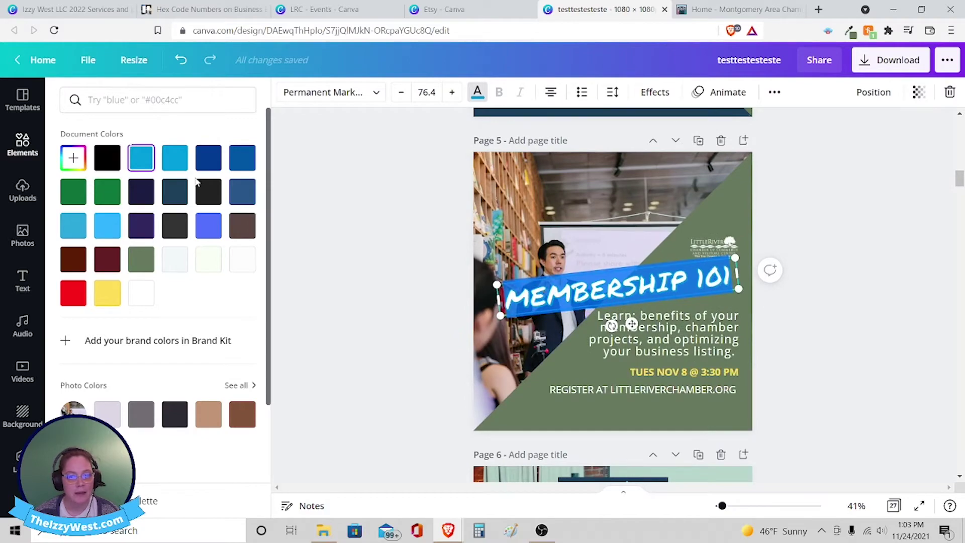
pyautogui.scroll(-3, 493, 251)
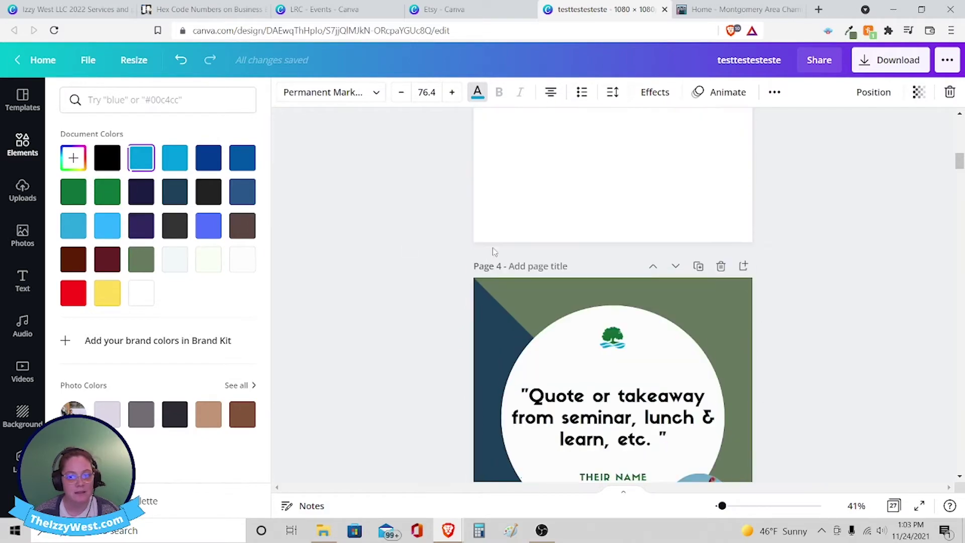
pyautogui.scroll(10, 503, 251)
pyautogui.scroll(-9, 518, 251)
pyautogui.press('Escape')
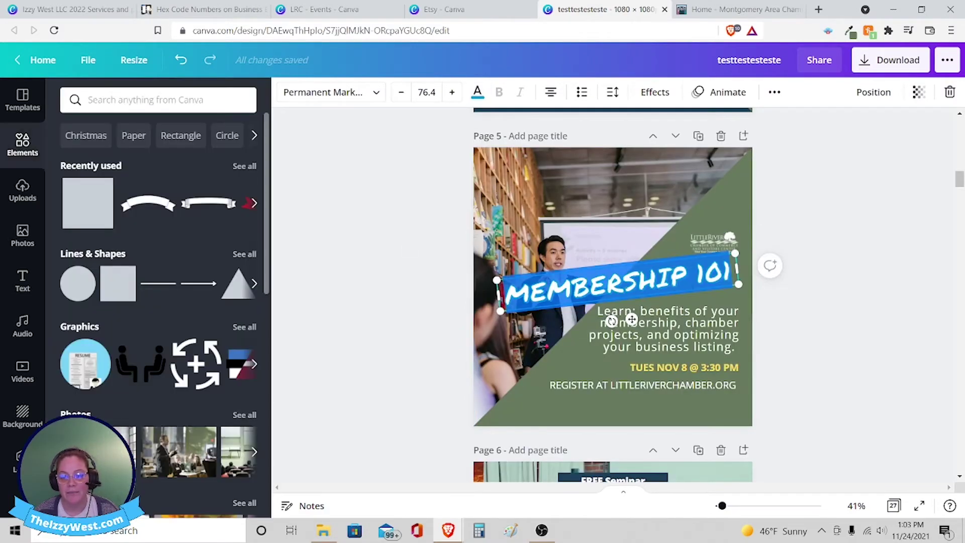
pyautogui.click(848, 328)
pyautogui.scroll(3, 795, 327)
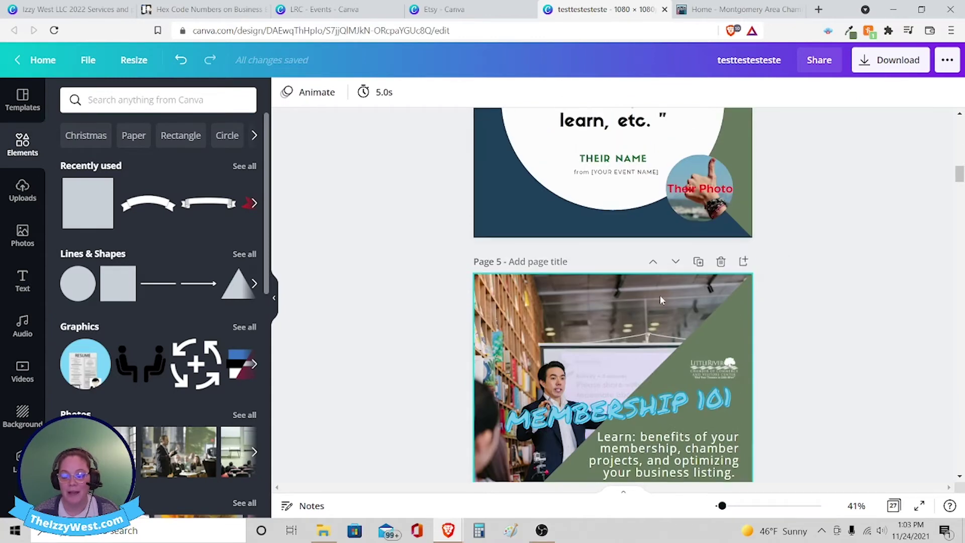
pyautogui.scroll(-3, 704, 311)
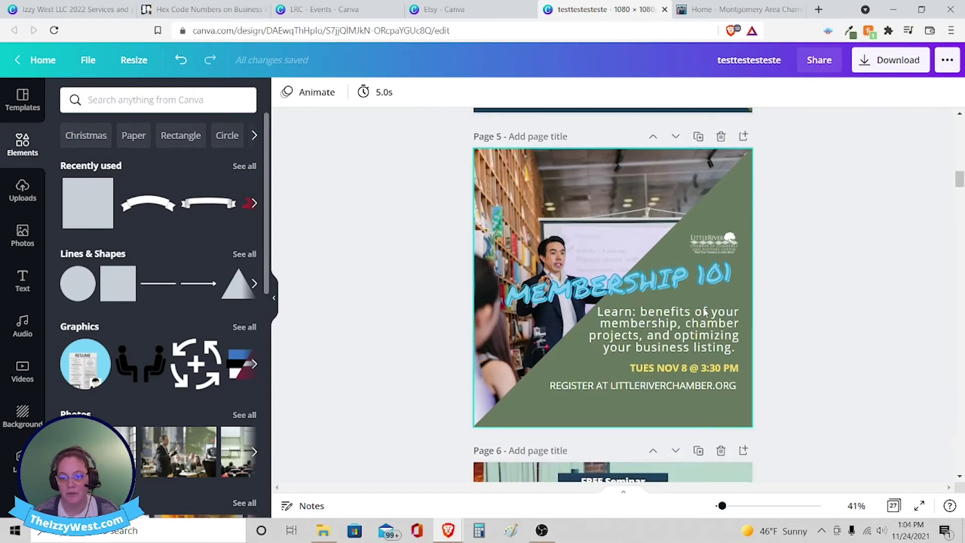
pyautogui.scroll(12, 714, 310)
pyautogui.scroll(5, 721, 312)
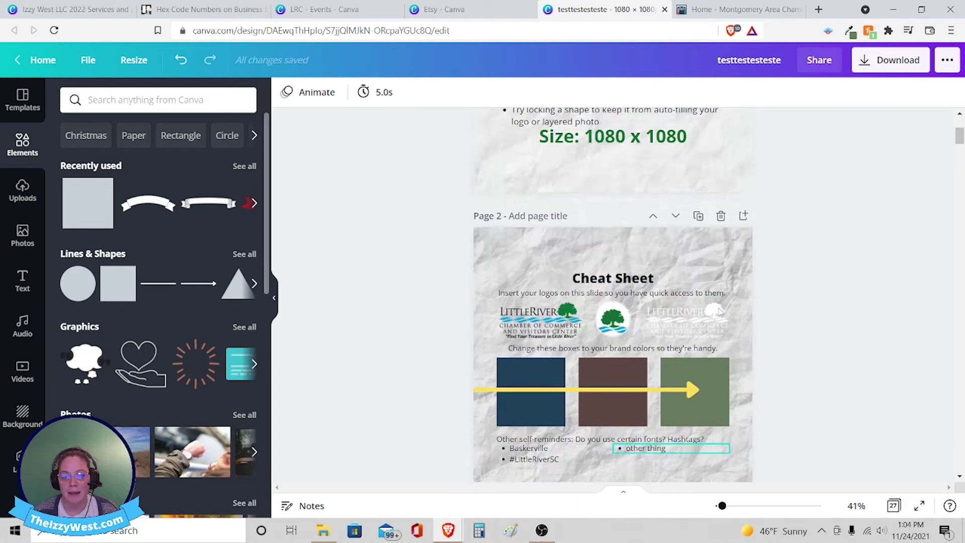
# Copy the dark blue Cheat Sheet box's hex code #1D3F59.
pyautogui.click(535, 291)
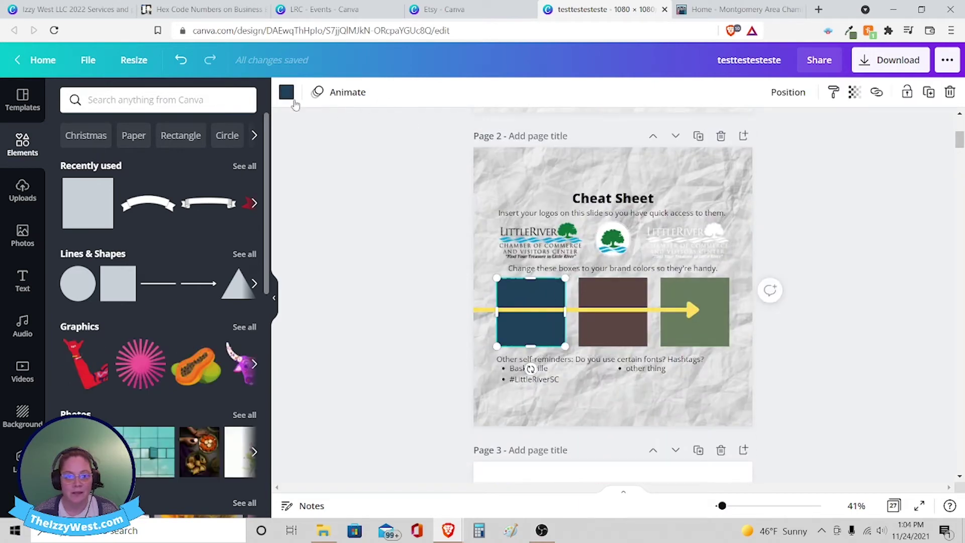
pyautogui.click(286, 92)
pyautogui.click(74, 158)
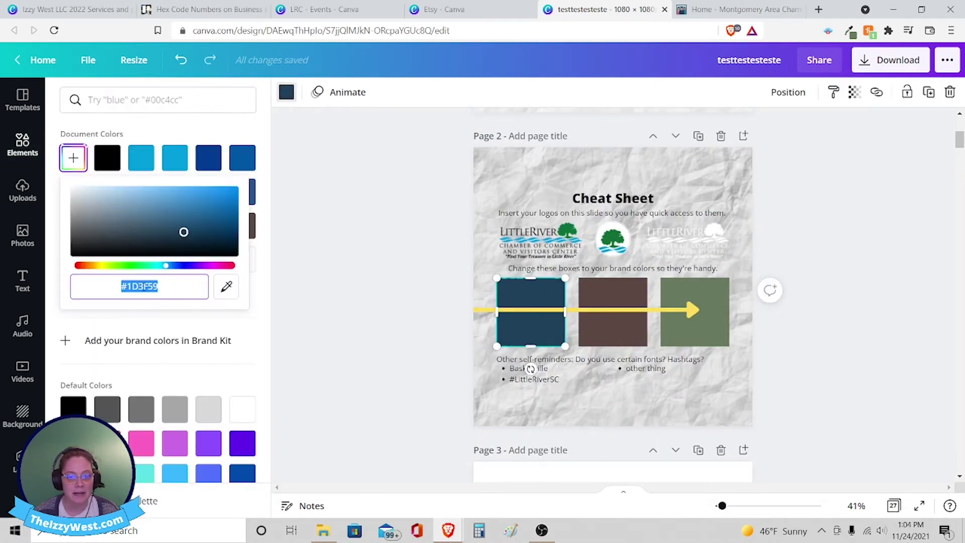
pyautogui.rightClick(141, 285)
pyautogui.click(178, 327)
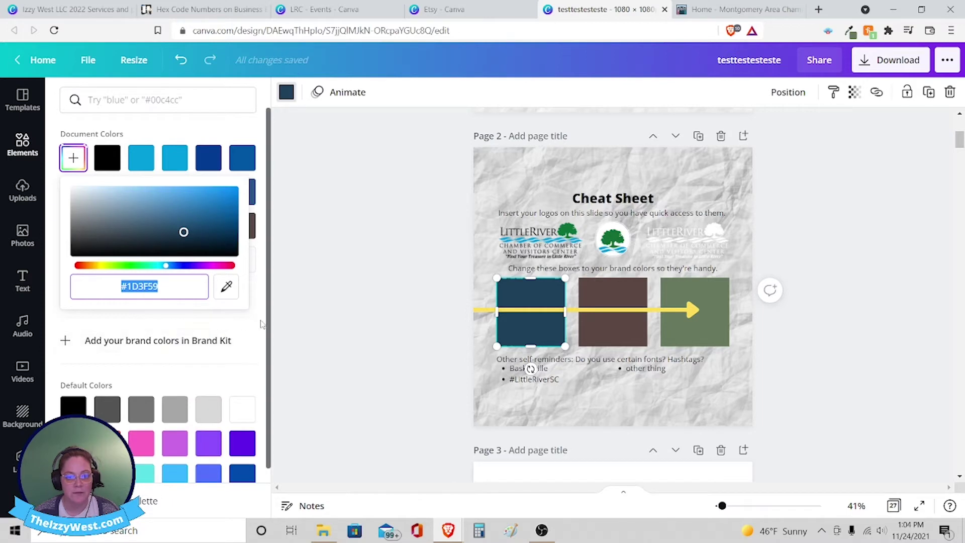
pyautogui.click(180, 172)
pyautogui.scroll(-20, 545, 274)
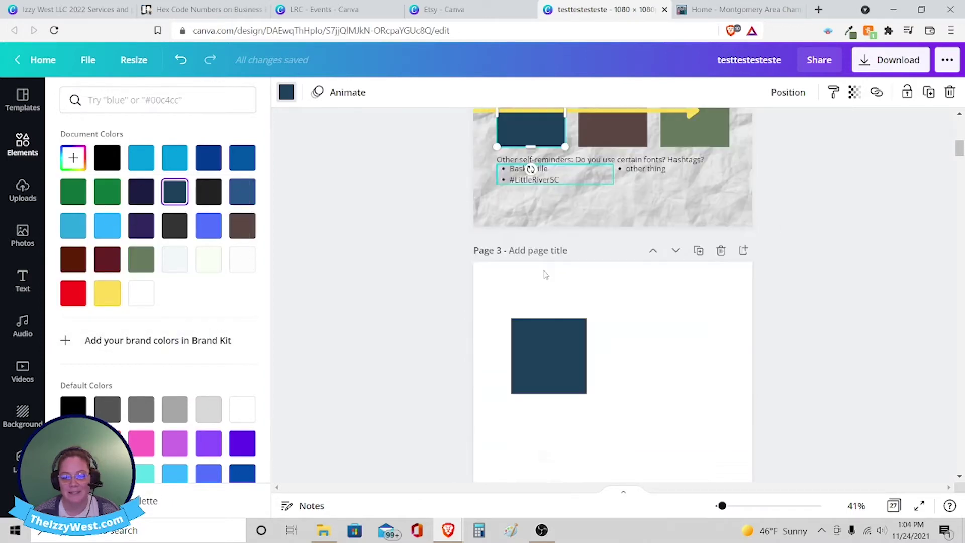
pyautogui.scroll(3, 541, 273)
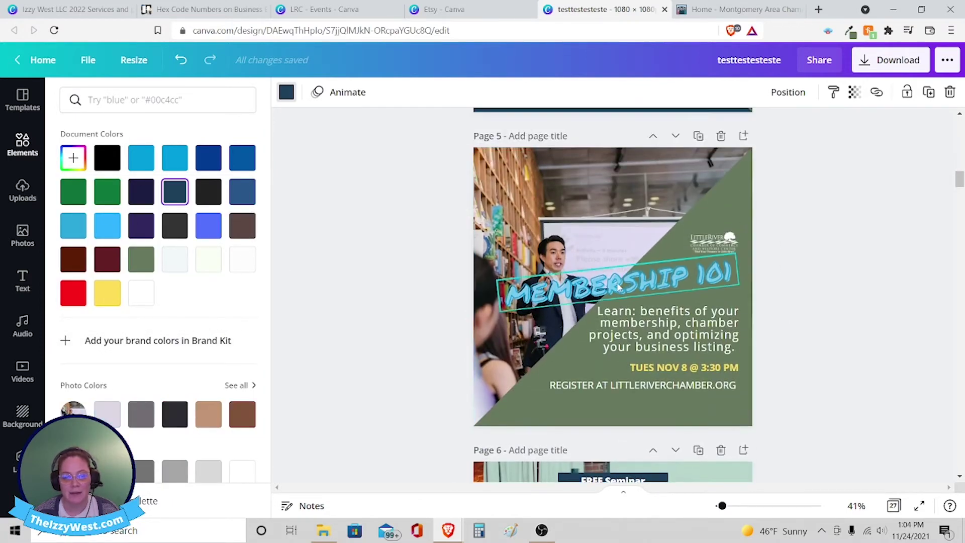
# Replace the title's #009DDB text colour with #1D3F59 on every page.
pyautogui.click(638, 285)
pyautogui.click(659, 276)
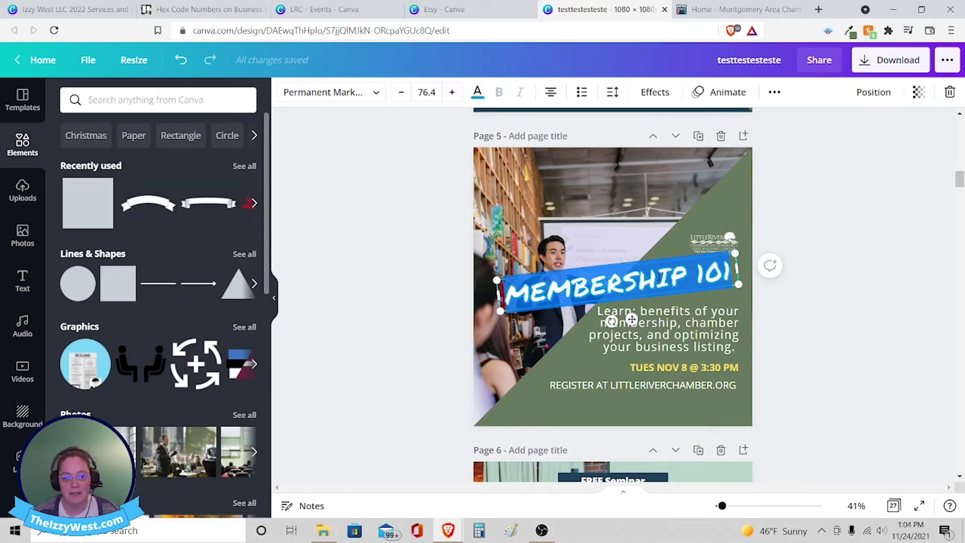
pyautogui.click(690, 281)
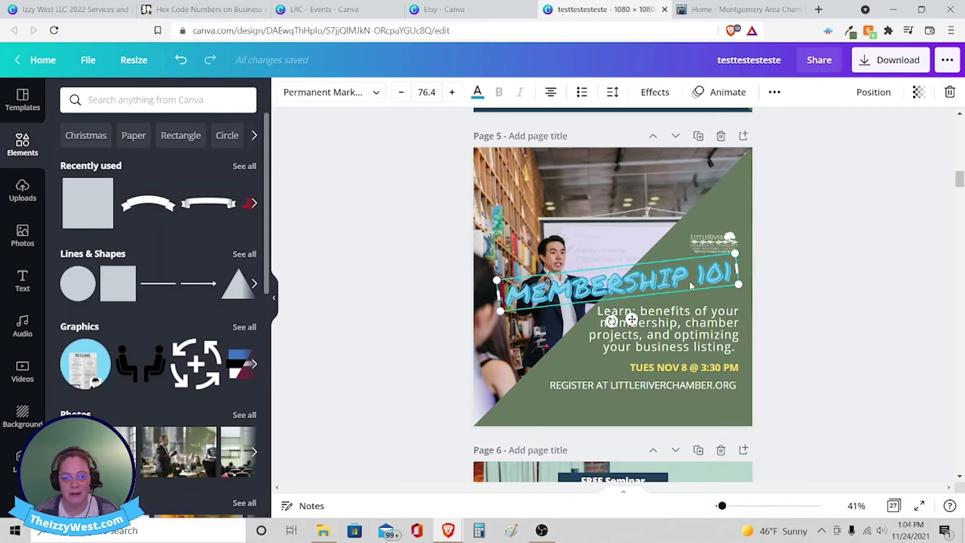
pyautogui.click(478, 92)
pyautogui.click(74, 158)
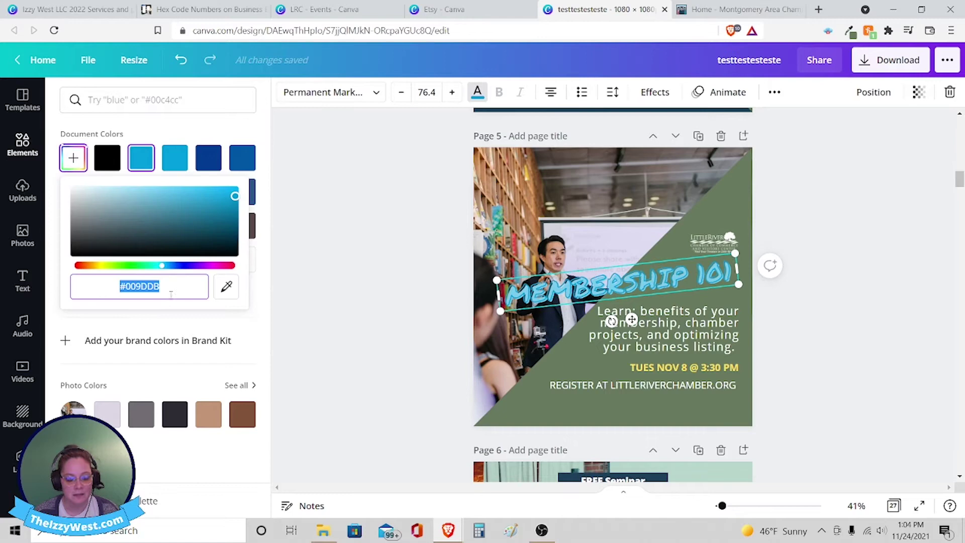
pyautogui.hotkey('ctrl', 'v')
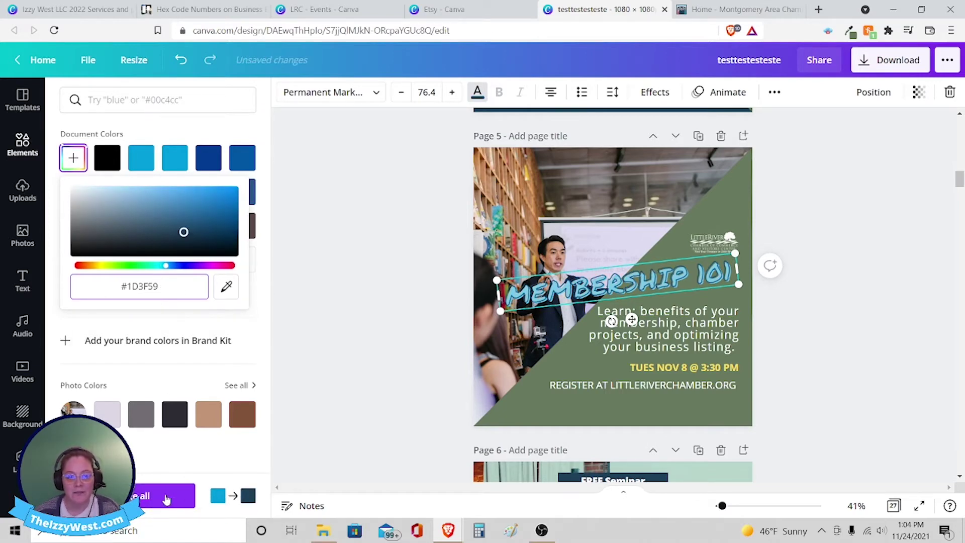
pyautogui.click(166, 498)
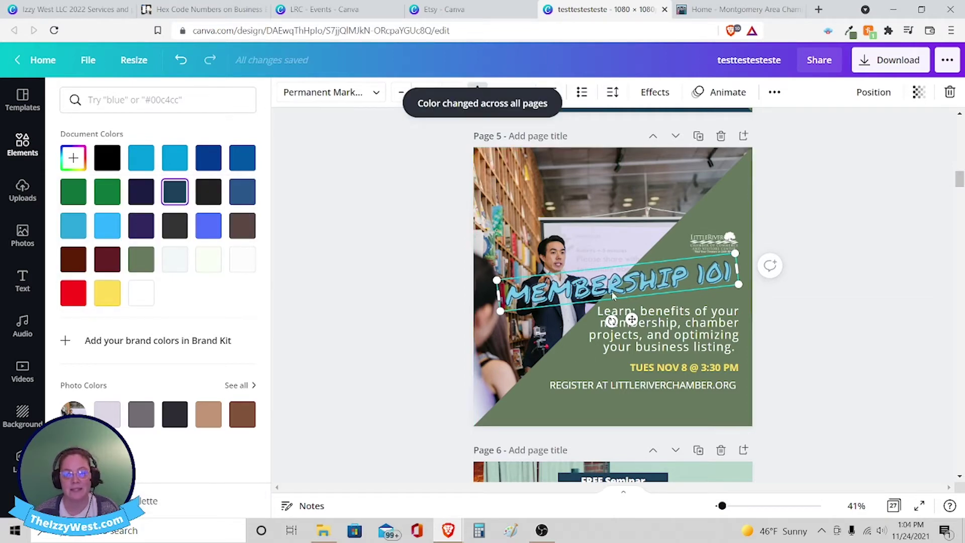
# Reapply the title's Splice effect and set its colour to a near-white document colour.
pyautogui.click(655, 92)
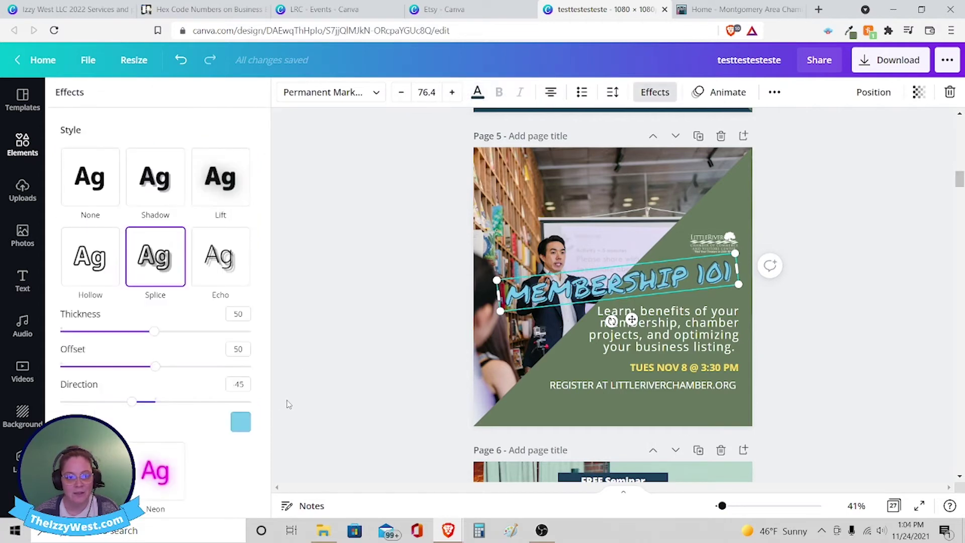
pyautogui.click(88, 186)
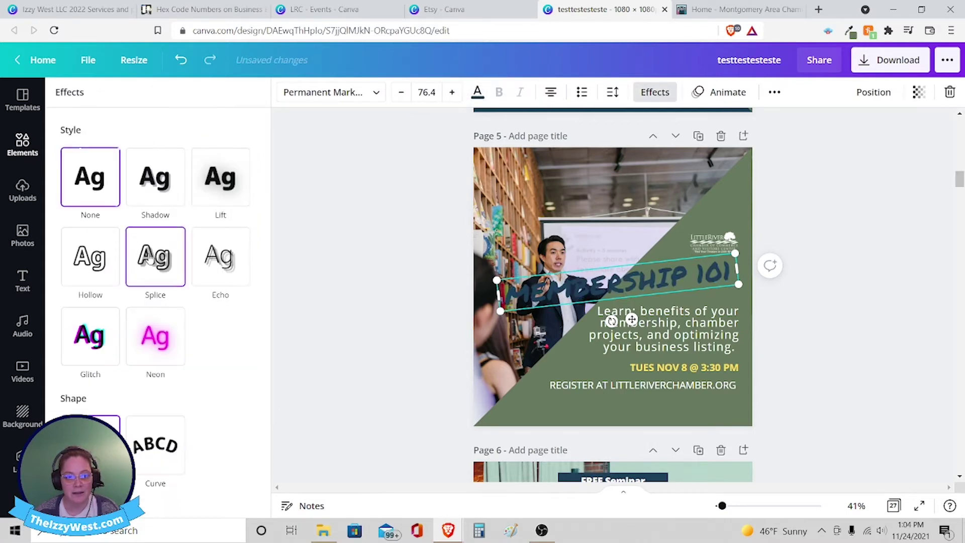
pyautogui.click(150, 257)
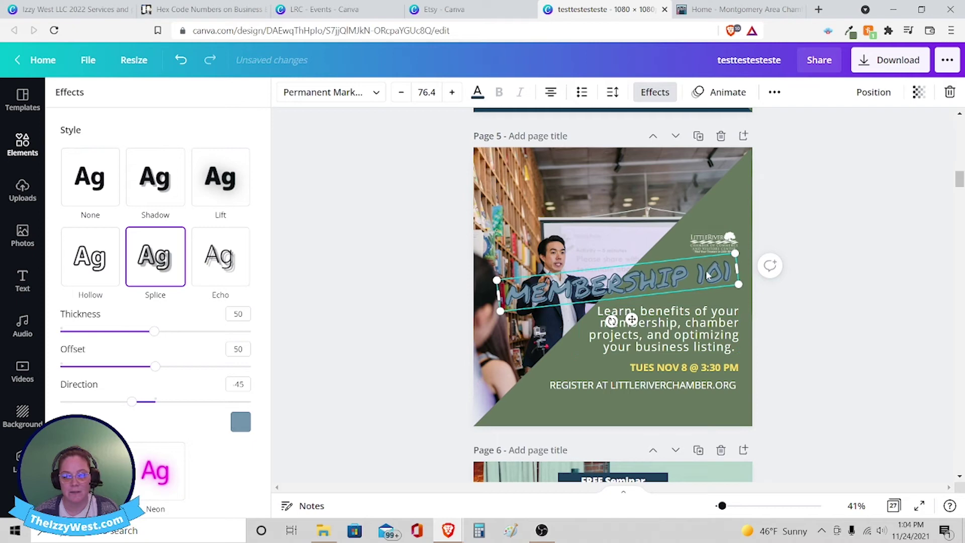
pyautogui.press('Escape')
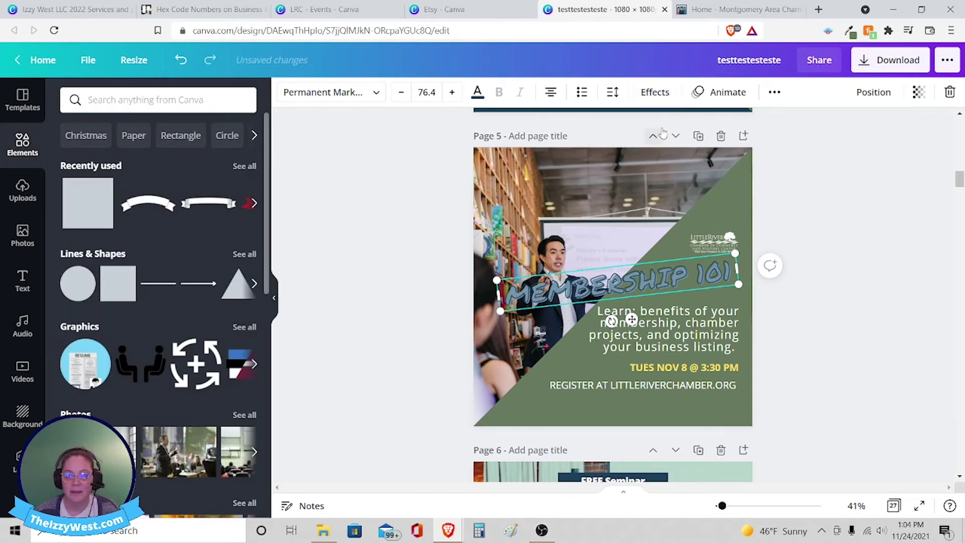
pyautogui.click(655, 92)
pyautogui.click(240, 421)
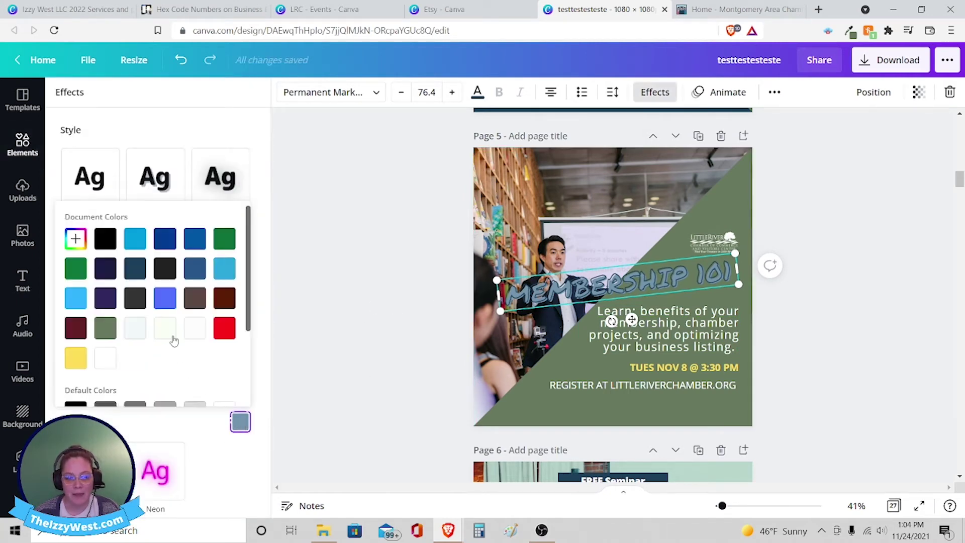
pyautogui.click(195, 329)
pyautogui.press('Escape')
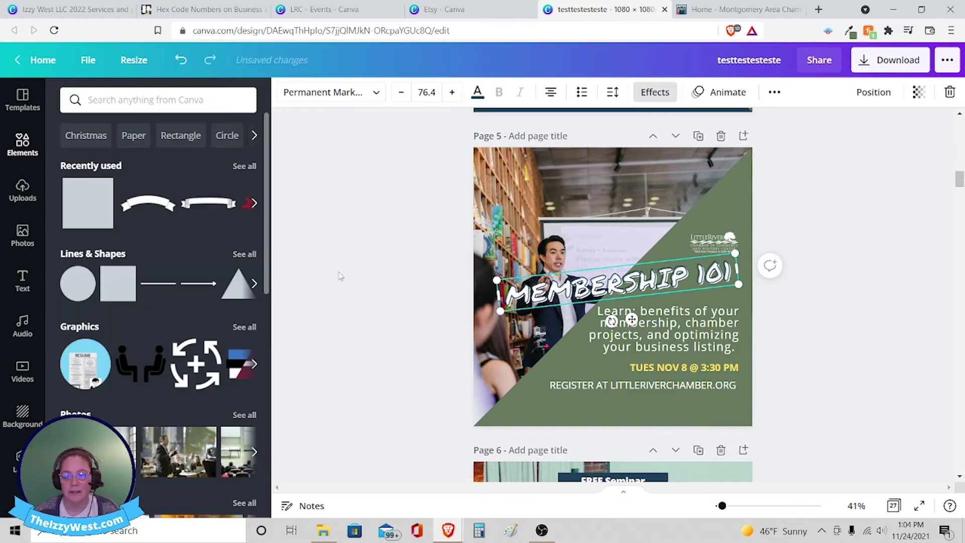
# Inspect the yellow arrow above the Cheat Sheet's brand colour boxes, then deselect it.
pyautogui.scroll(-6, 674, 117)
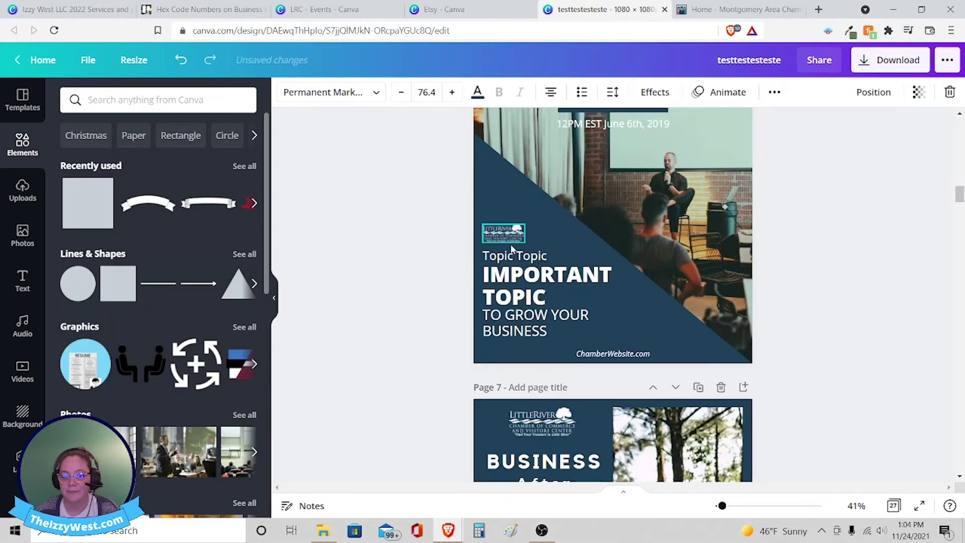
pyautogui.scroll(5, 496, 270)
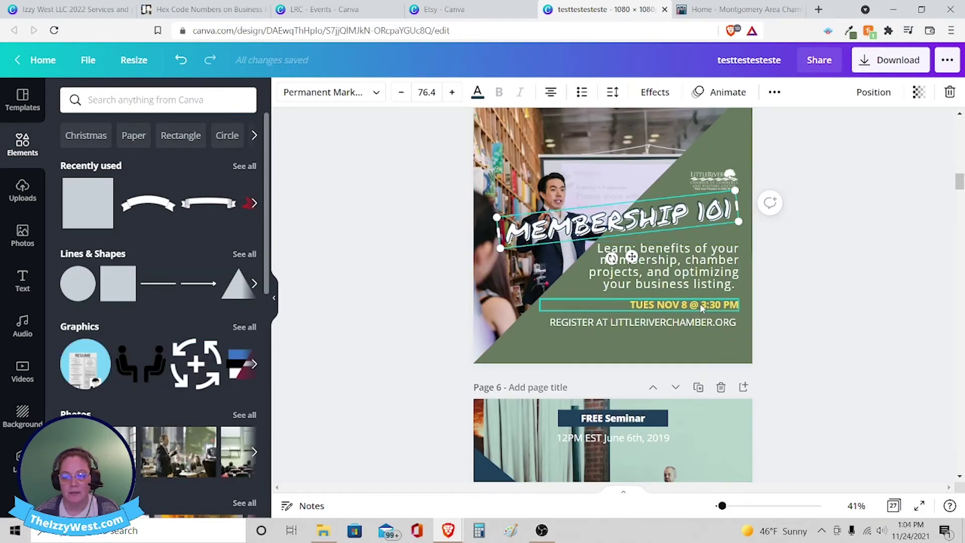
pyautogui.scroll(15, 700, 305)
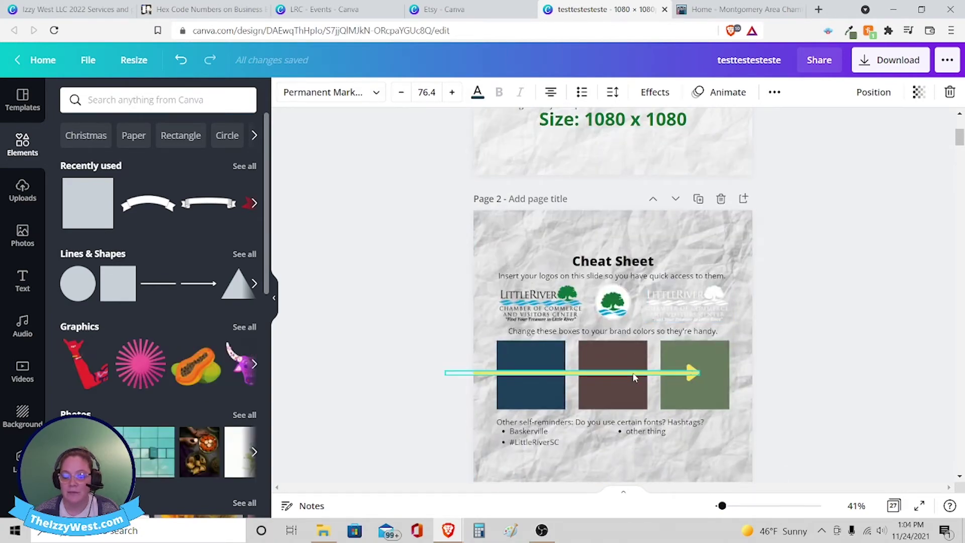
pyautogui.click(634, 378)
pyautogui.scroll(-3, 788, 273)
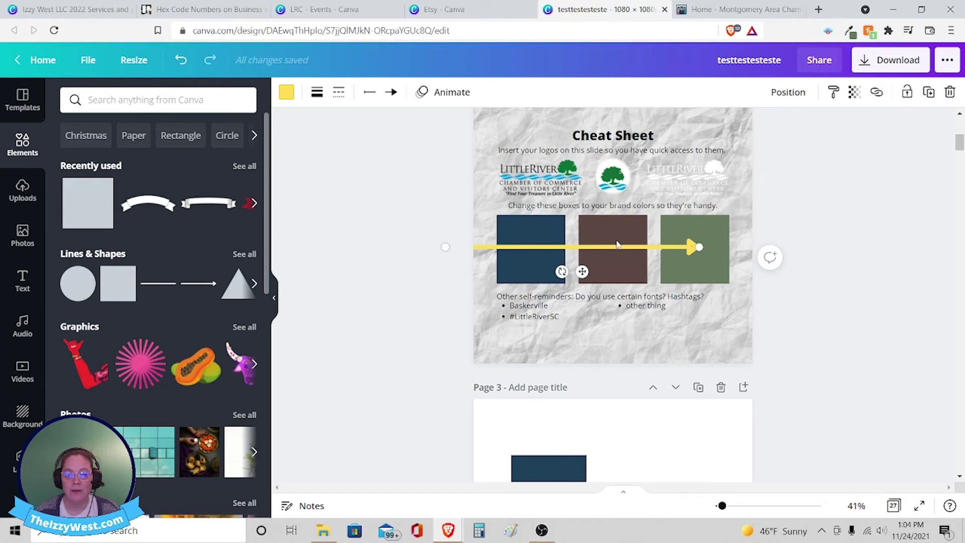
pyautogui.click(793, 220)
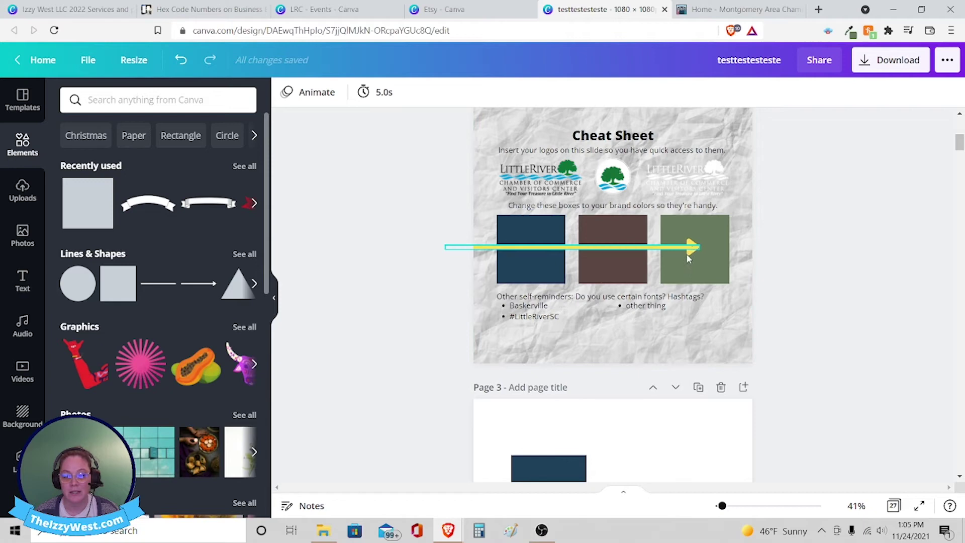
# Switch to the Montgomery Area Chamber of Commerce website.
pyautogui.scroll(-4, 690, 254)
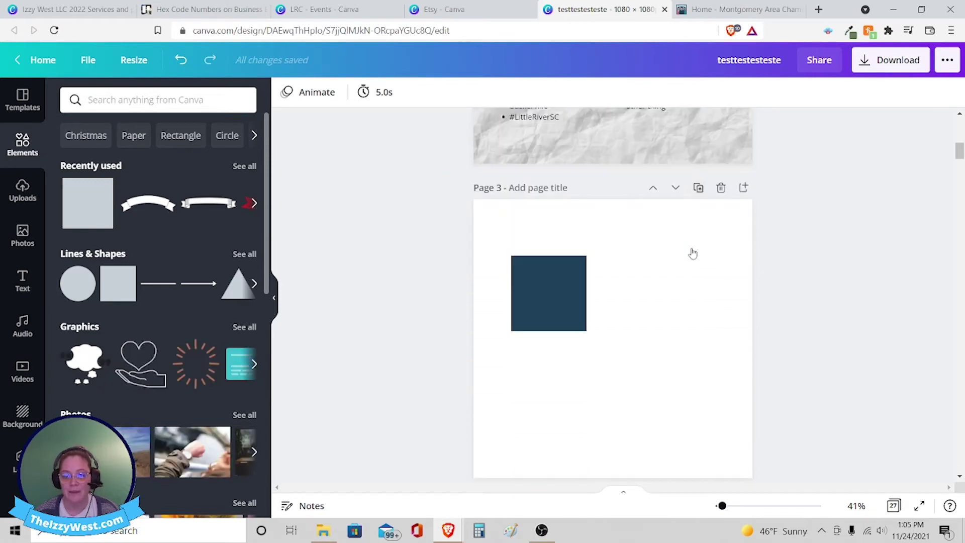
pyautogui.scroll(6, 689, 252)
pyautogui.scroll(-2, 668, 251)
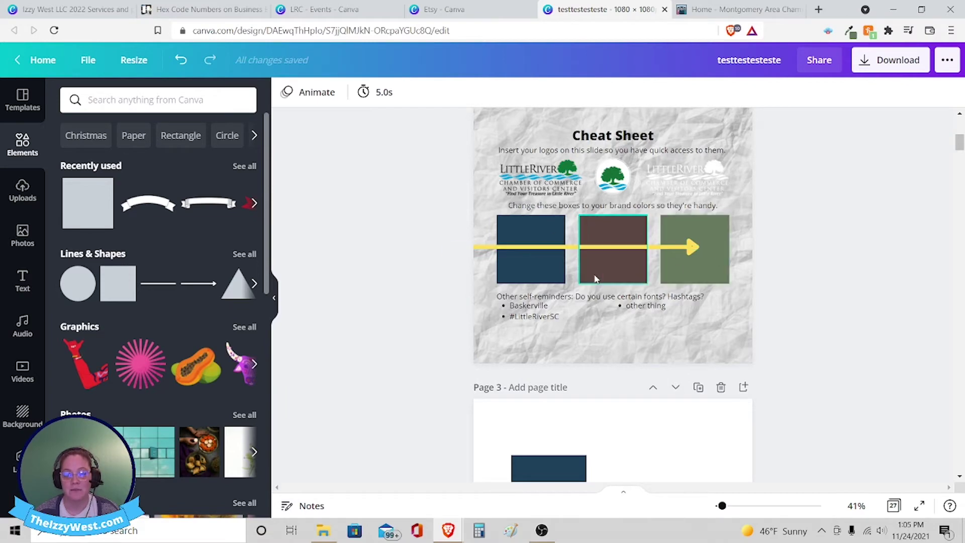
pyautogui.click(732, 7)
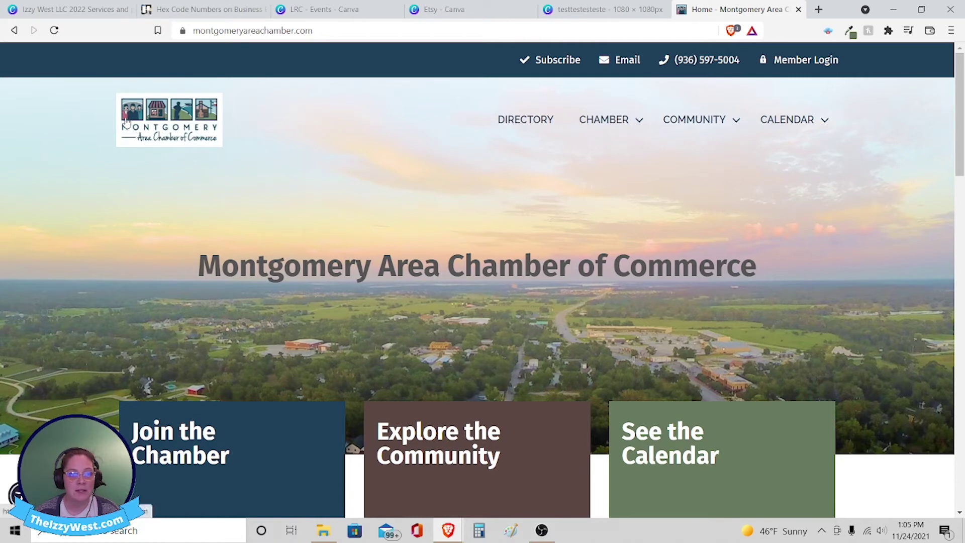
# Sample pink #c36778 from the chamber logo with the Eye Dropper extension and copy its hex.
pyautogui.click(850, 31)
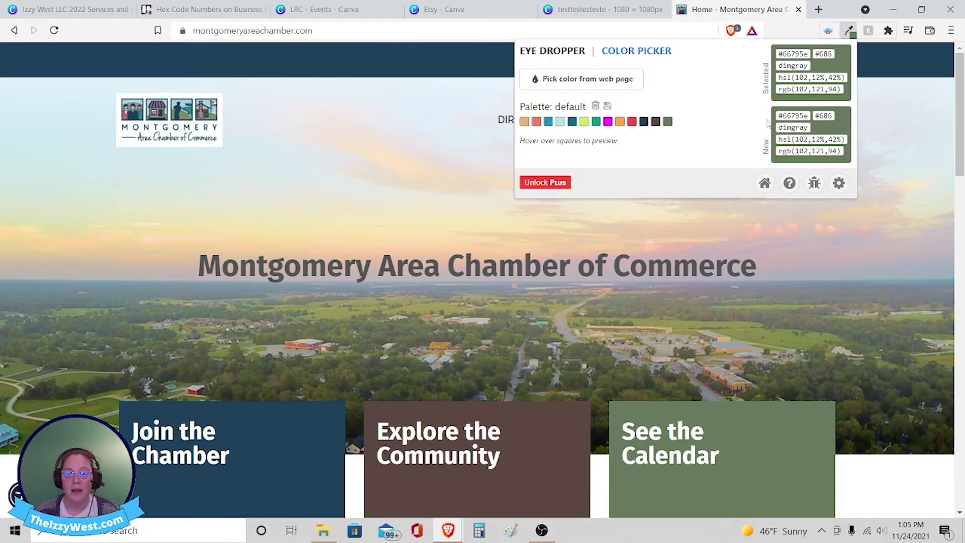
pyautogui.click(619, 88)
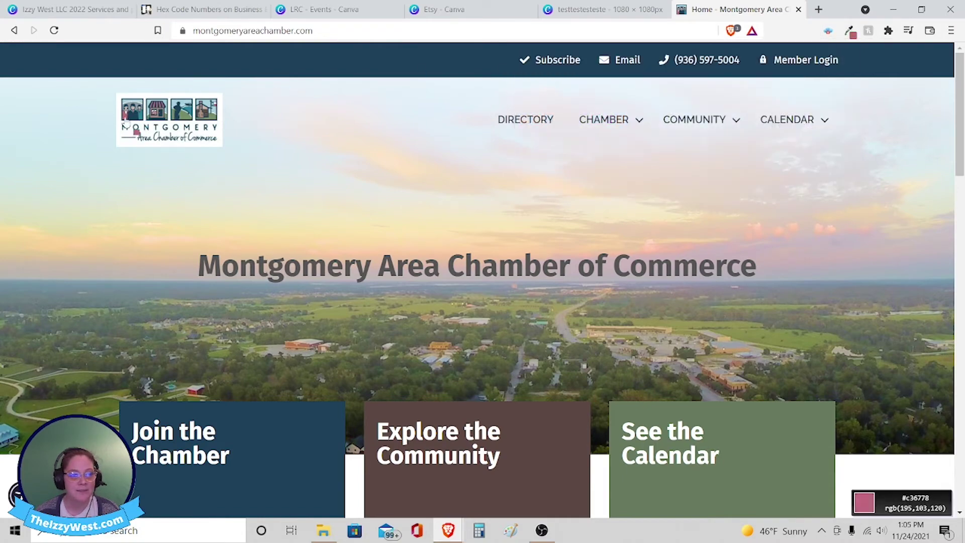
pyautogui.click(885, 226)
pyautogui.click(850, 30)
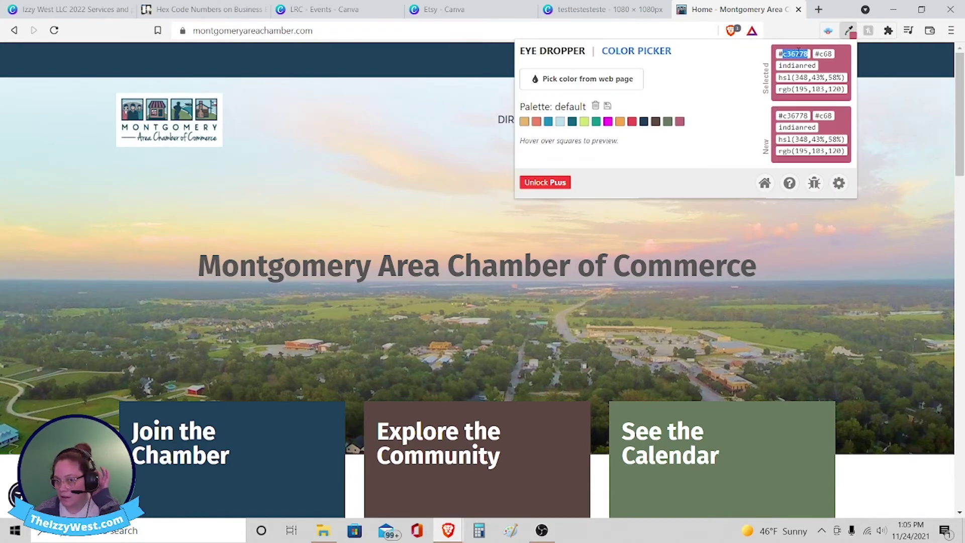
# Recolour the Cheat Sheet arrow to the pasted pink #C36778 across all pages.
pyautogui.click(633, 8)
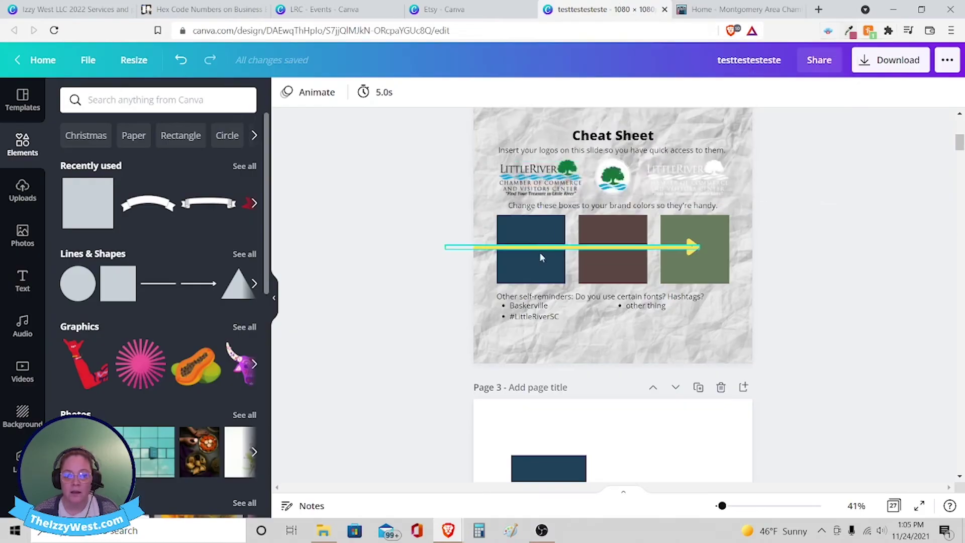
pyautogui.click(518, 247)
pyautogui.click(287, 92)
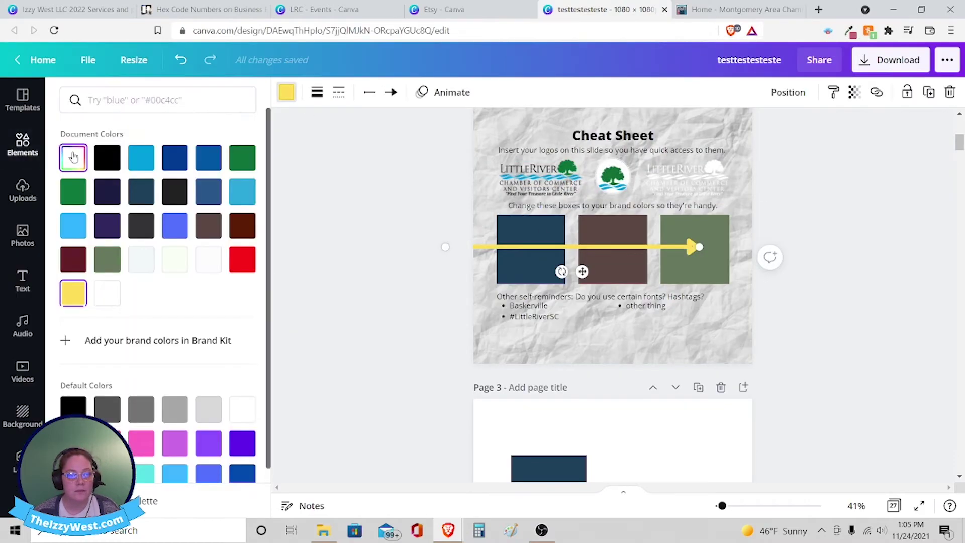
pyautogui.click(73, 157)
pyautogui.write('#C36778')
pyautogui.press('Return')
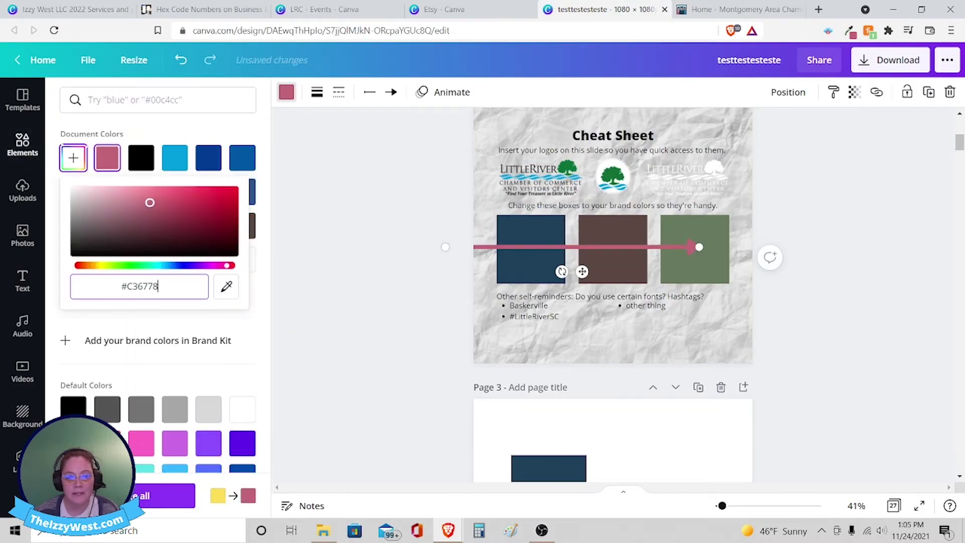
pyautogui.click(166, 496)
pyautogui.click(407, 311)
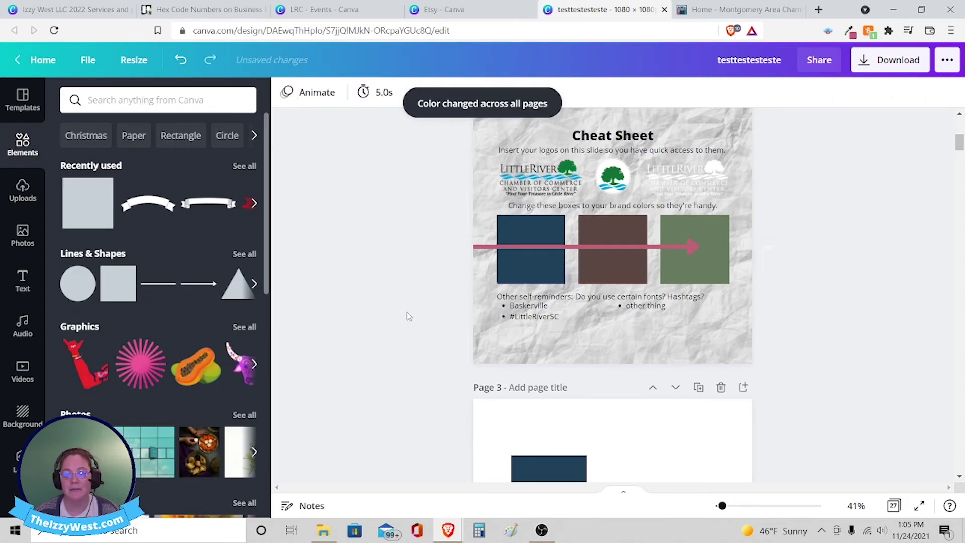
# Turn the pink arrow back to yellow.
pyautogui.click(560, 248)
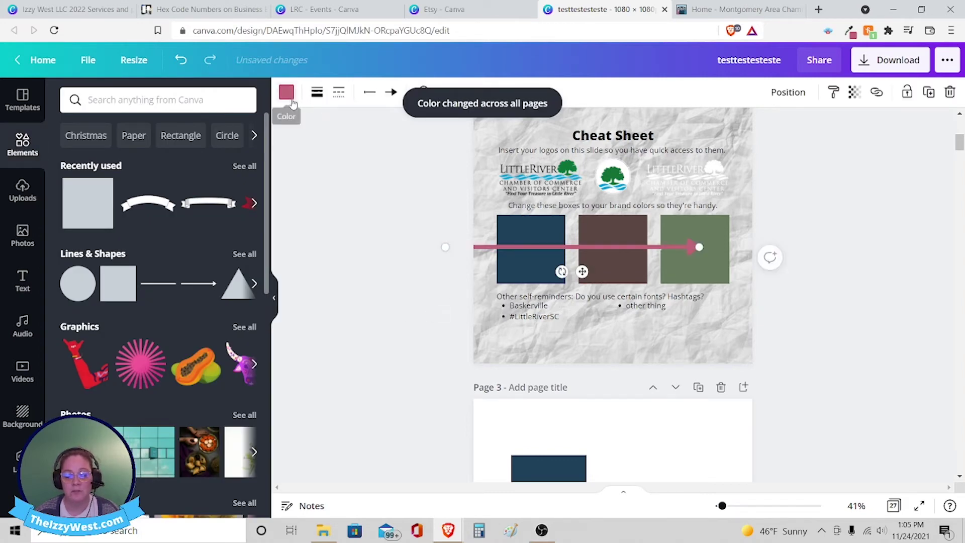
pyautogui.click(286, 96)
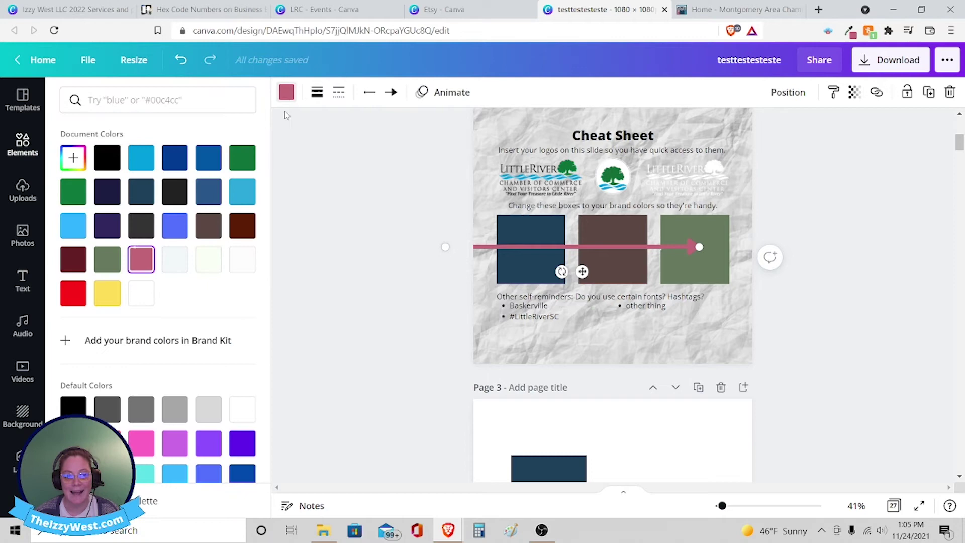
pyautogui.click(107, 297)
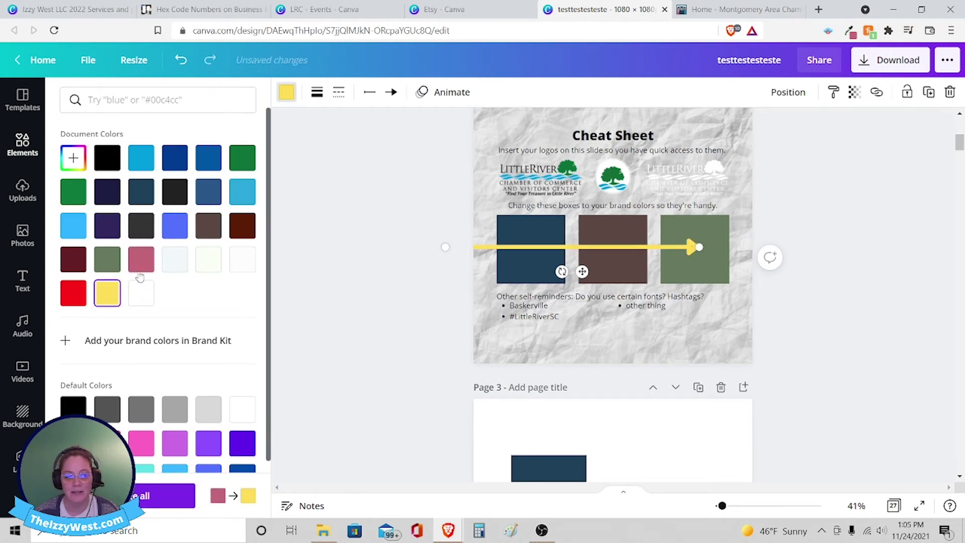
pyautogui.scroll(-1, 170, 349)
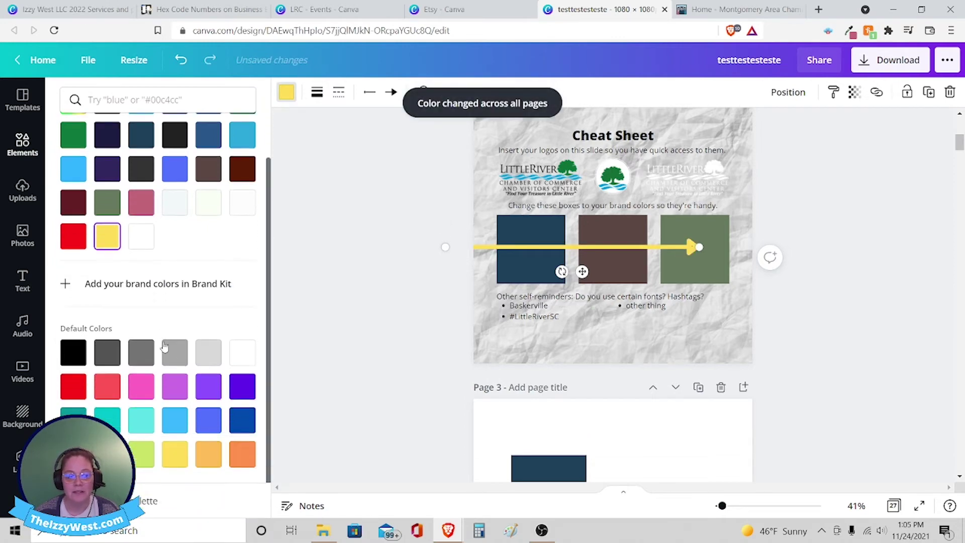
# Try white, yellow, turquoise and blue swatches on the arrow before settling on orange.
pyautogui.click(244, 354)
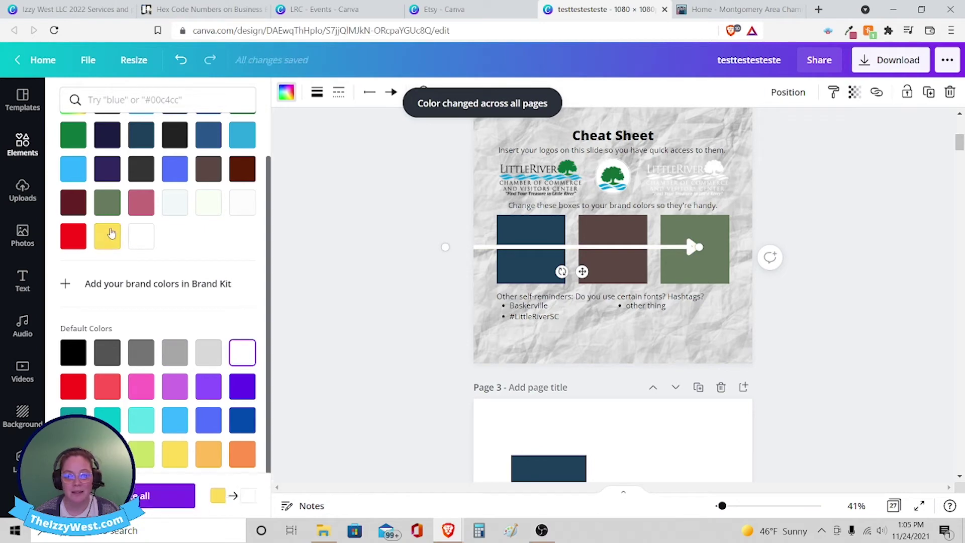
pyautogui.click(176, 455)
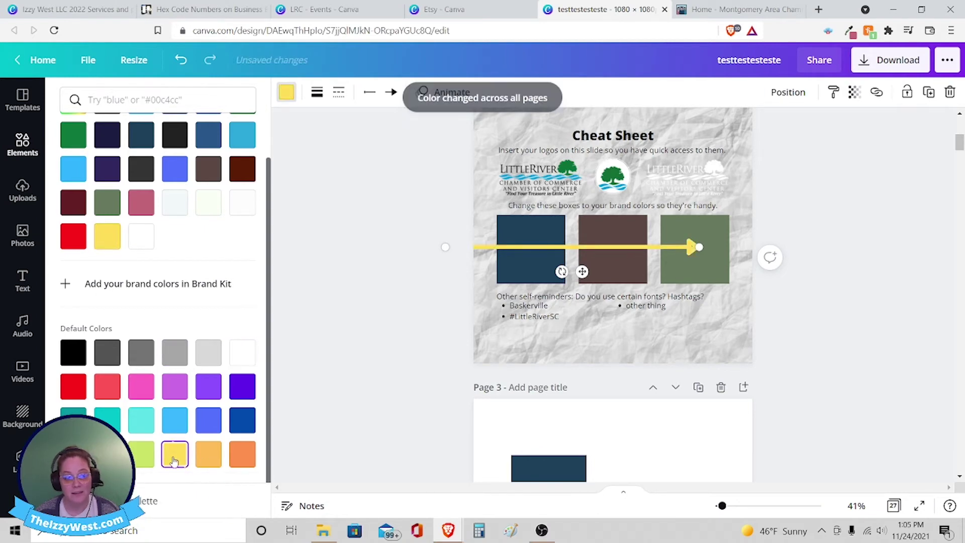
pyautogui.click(144, 425)
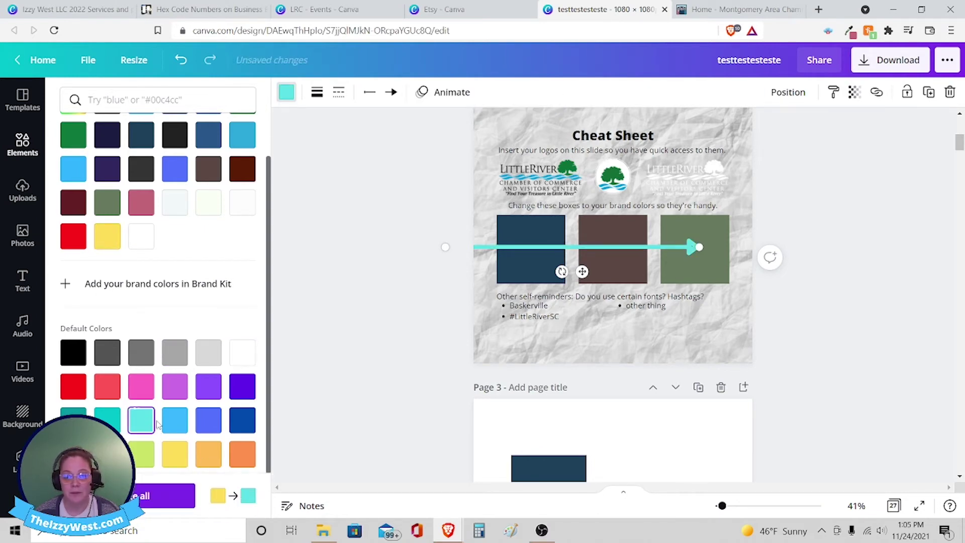
pyautogui.click(170, 428)
pyautogui.click(210, 426)
pyautogui.click(243, 422)
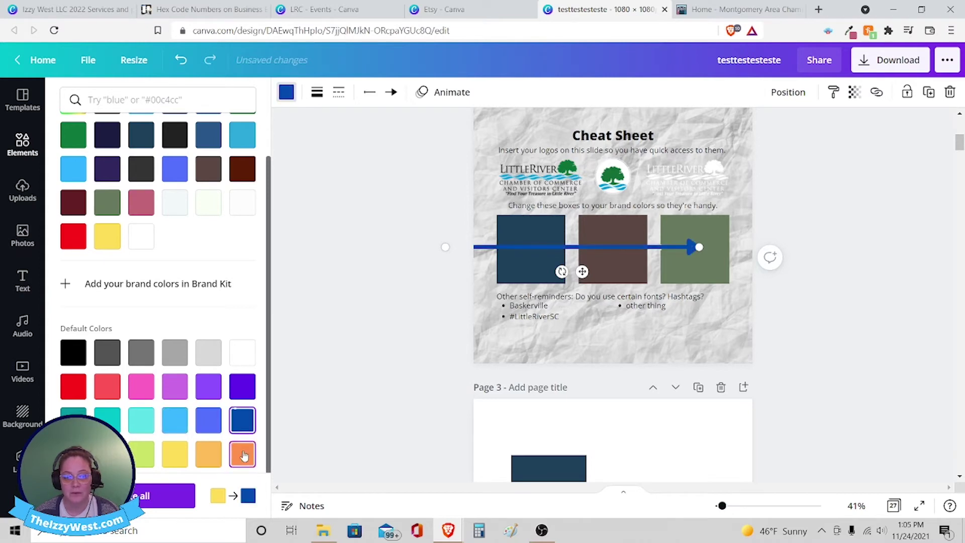
pyautogui.click(243, 455)
pyautogui.click(242, 427)
pyautogui.click(242, 459)
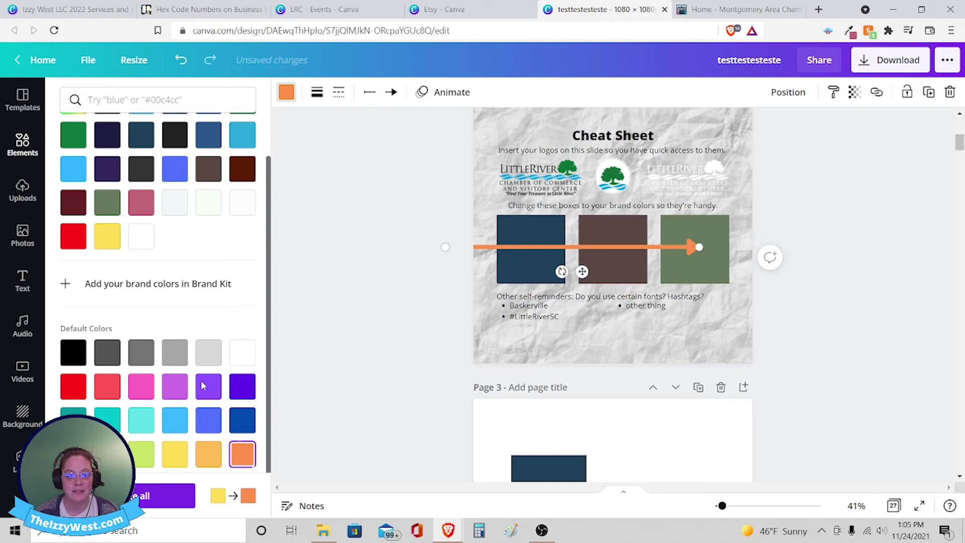
# Replace yellow with orange on every page of the design.
pyautogui.click(166, 496)
pyautogui.scroll(-4, 405, 327)
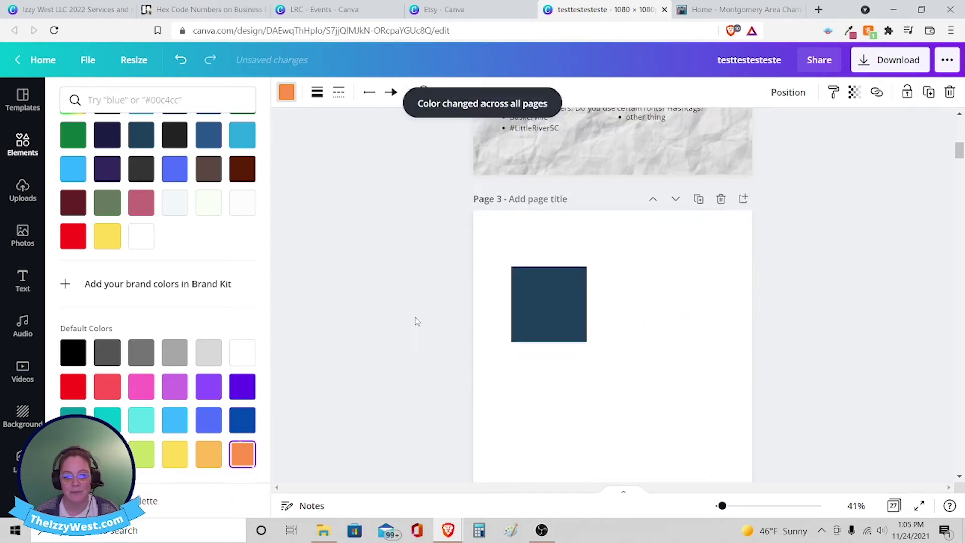
pyautogui.scroll(-12, 415, 321)
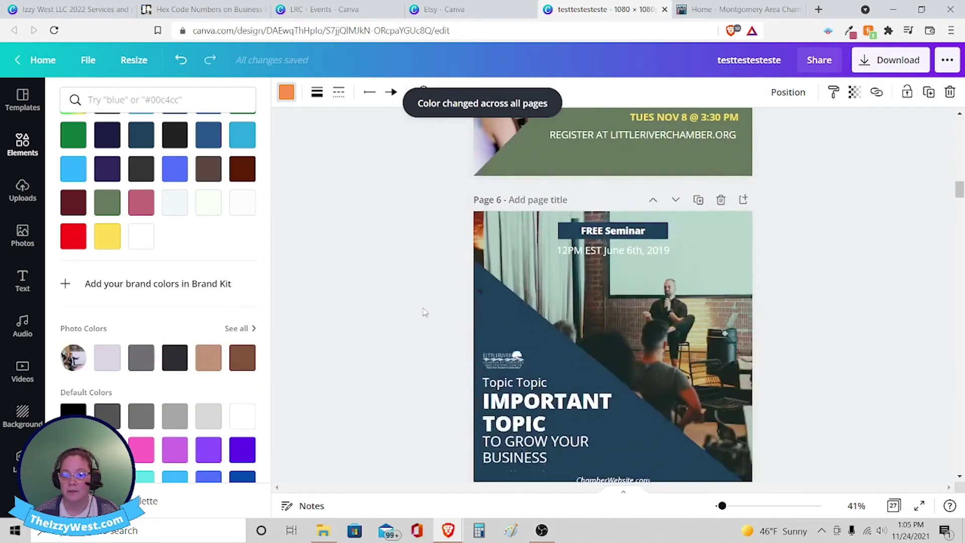
pyautogui.scroll(5, 427, 309)
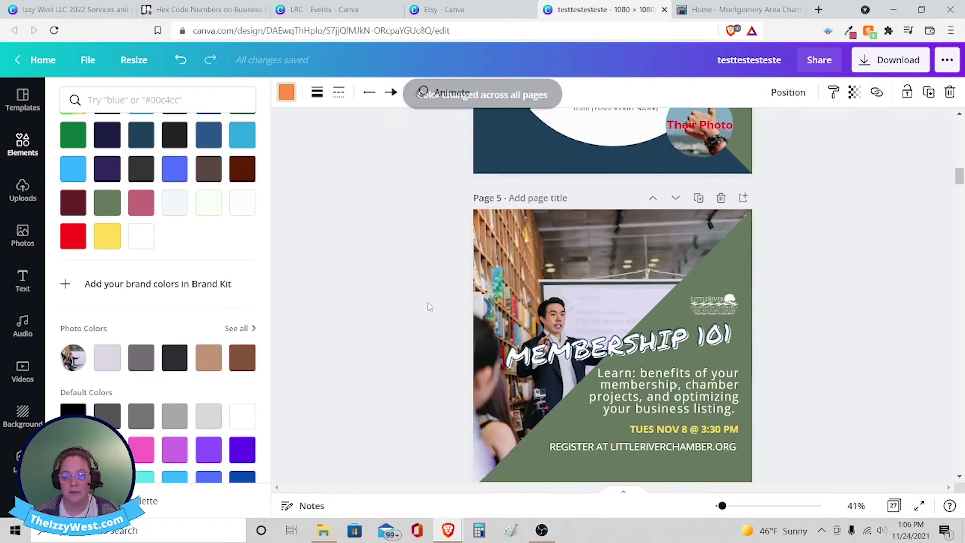
# Make the TUES NOV 8 @ 3:30 PM date text orange across all pages.
pyautogui.scroll(-1, 427, 306)
pyautogui.click(683, 367)
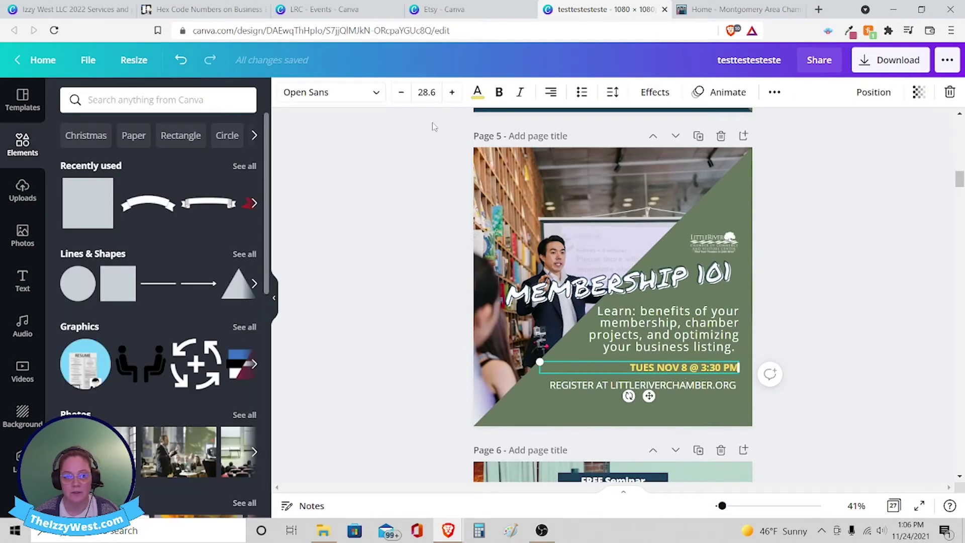
pyautogui.click(477, 92)
pyautogui.click(74, 300)
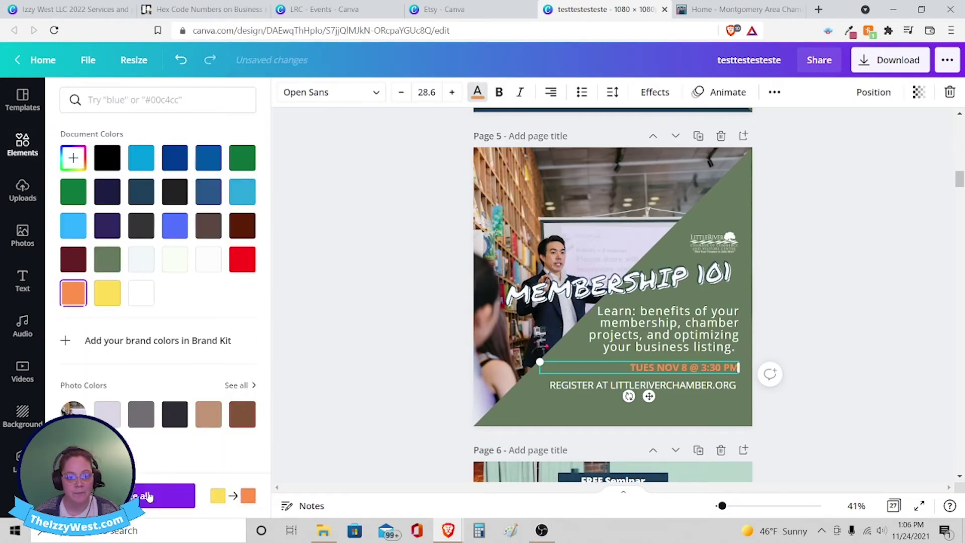
pyautogui.click(168, 497)
pyautogui.click(403, 277)
# Review the recoloured pages and select the Cheat Sheet's fonts and hashtags list.
pyautogui.scroll(-11, 402, 276)
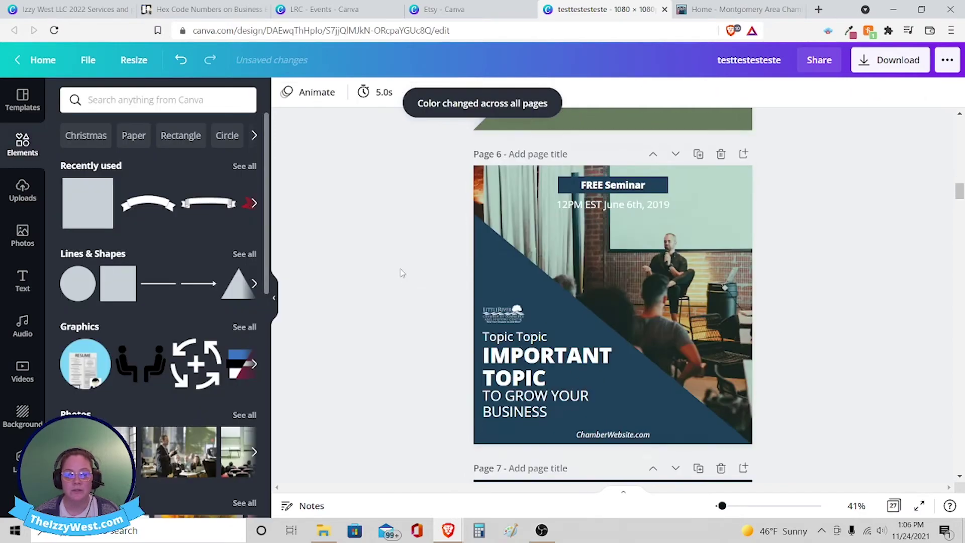
pyautogui.scroll(1, 402, 272)
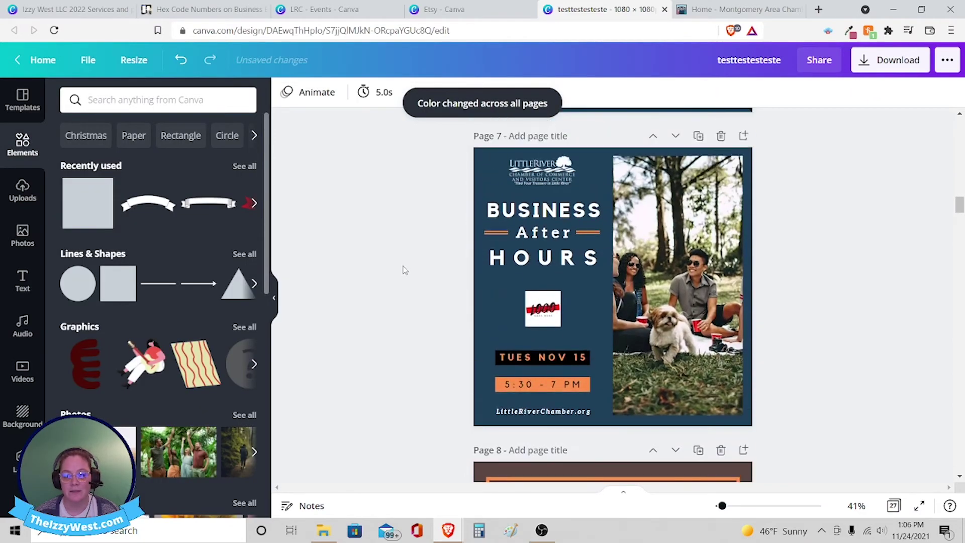
pyautogui.scroll(-6, 405, 270)
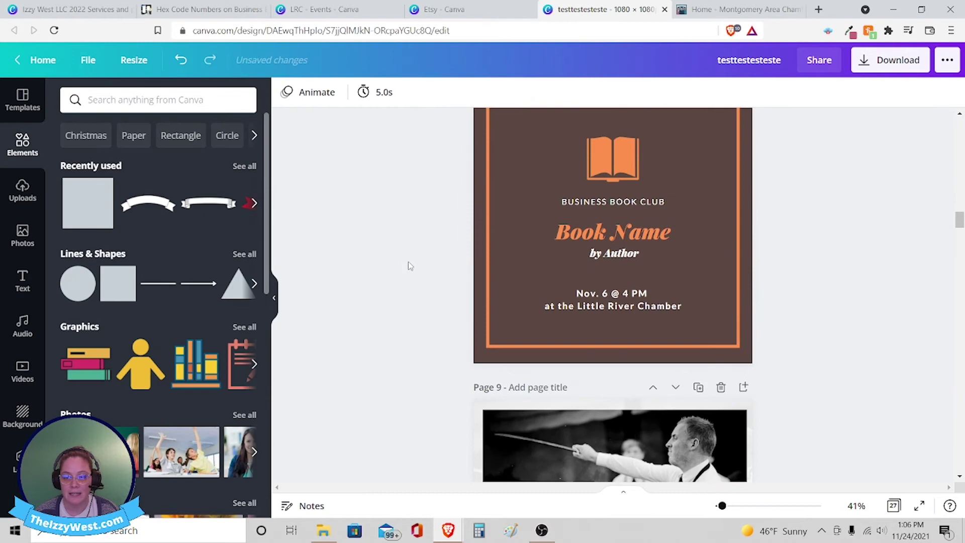
pyautogui.scroll(6, 408, 261)
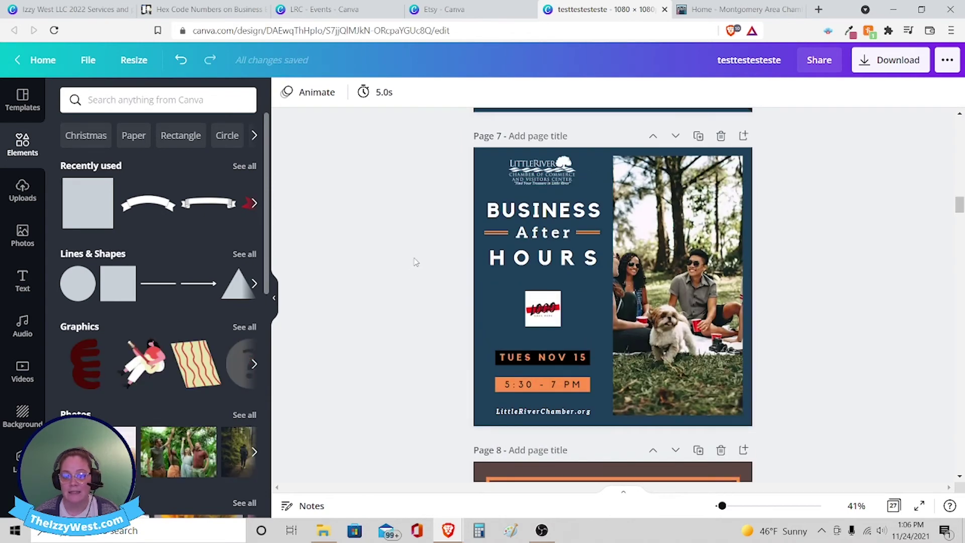
pyautogui.scroll(-1, 366, 243)
pyautogui.scroll(1, 381, 250)
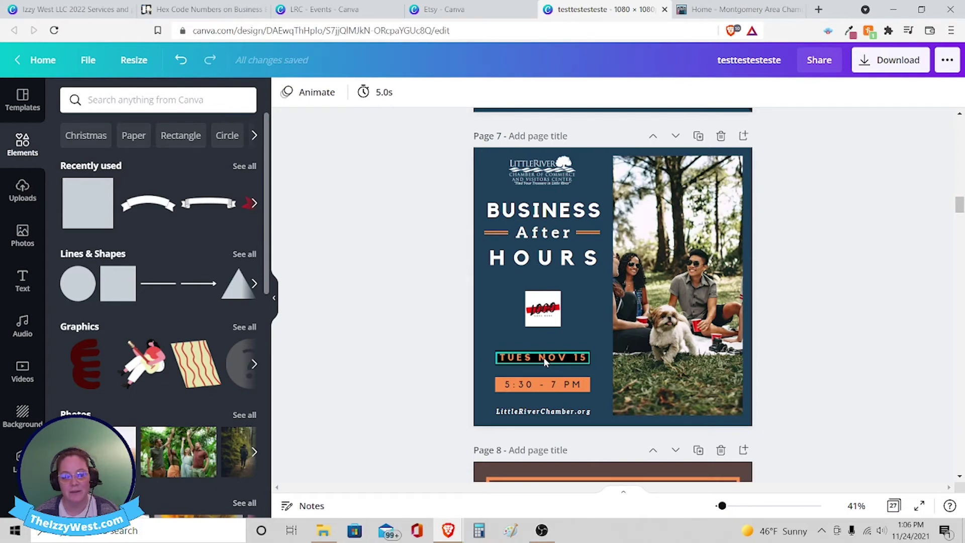
pyautogui.scroll(-10, 441, 291)
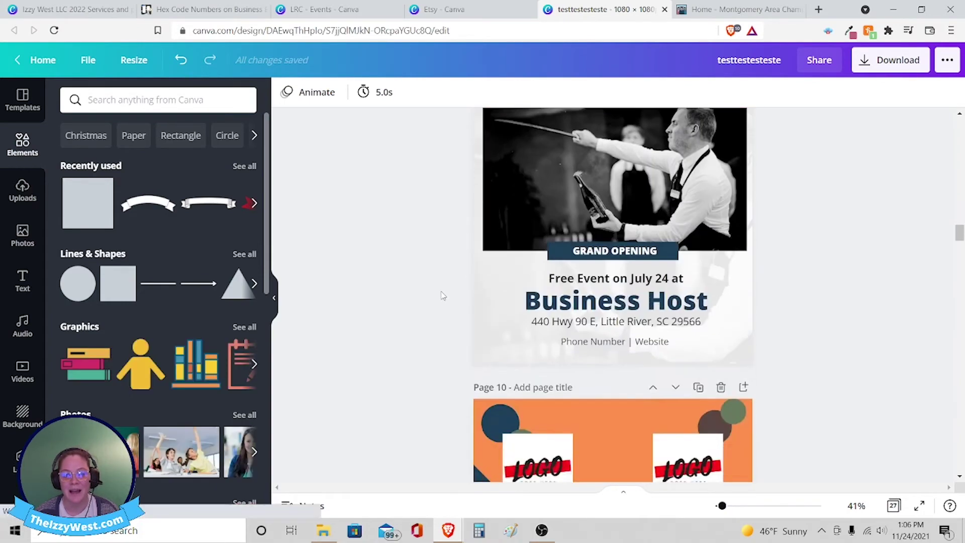
pyautogui.scroll(-7, 864, 278)
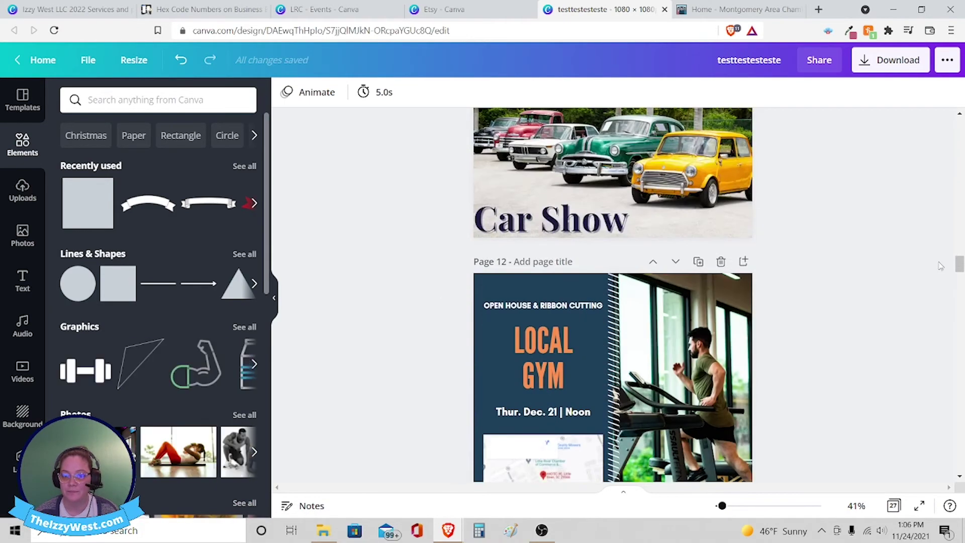
pyautogui.moveTo(960, 264); pyautogui.dragTo(959, 111)
pyautogui.scroll(-5, 880, 221)
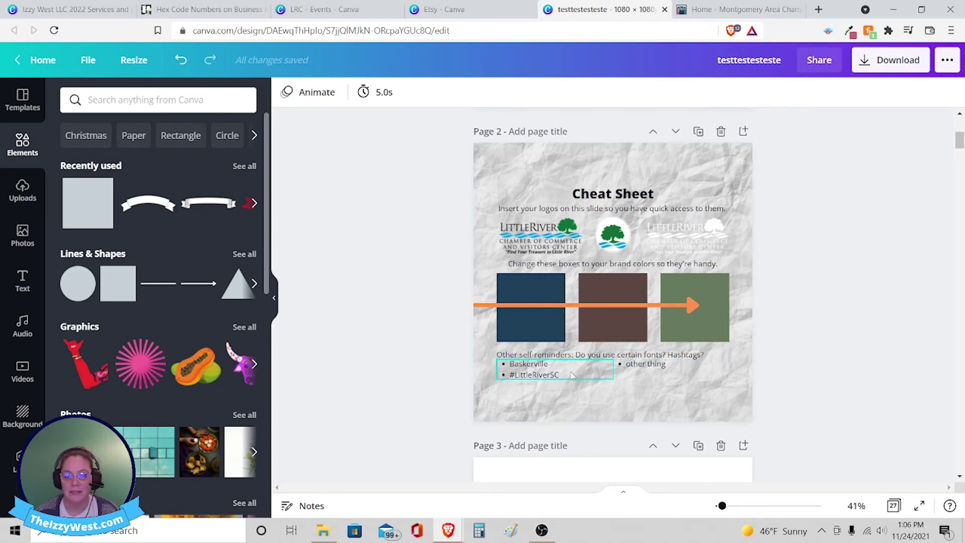
pyautogui.click(555, 370)
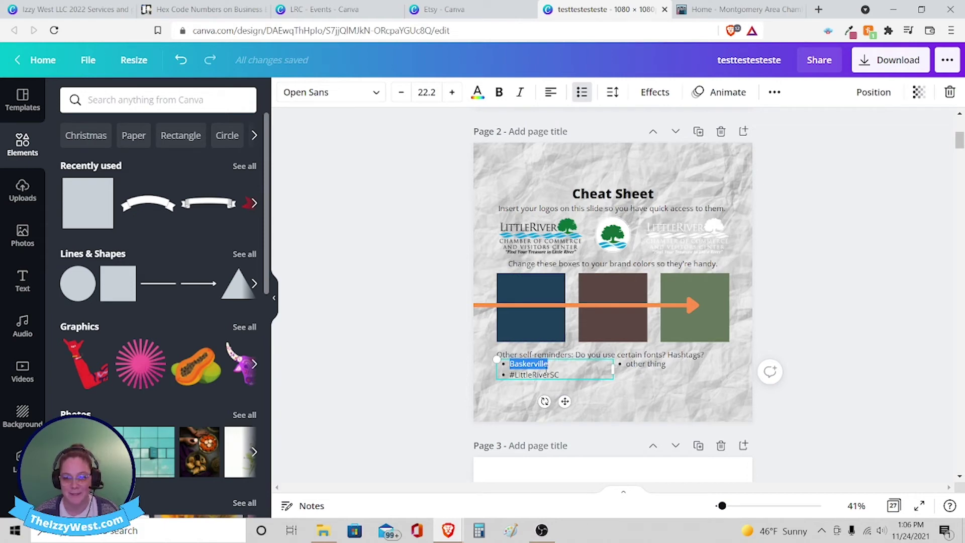
# On the chamber website, highlight the Montgomery Area Chamber of Commerce heading.
pyautogui.click(704, 9)
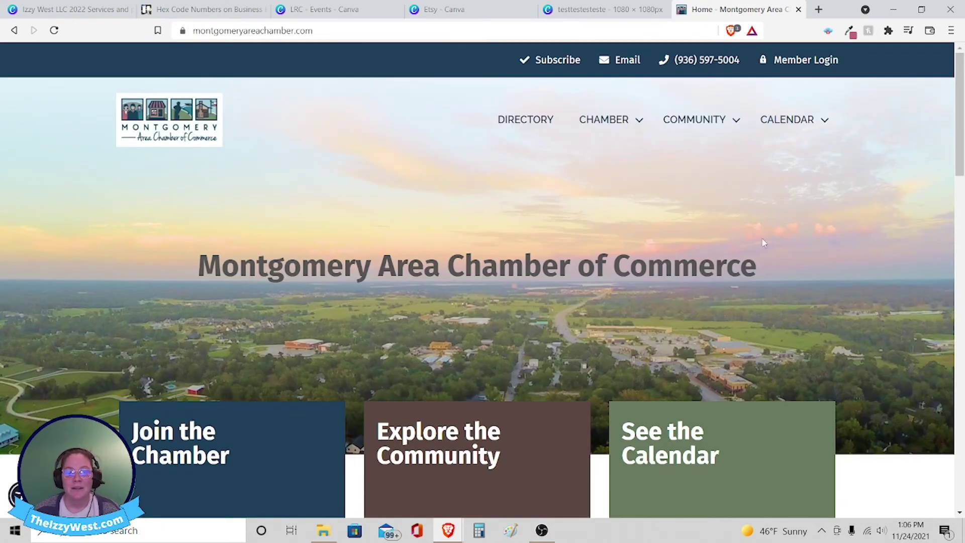
pyautogui.scroll(-1, 764, 242)
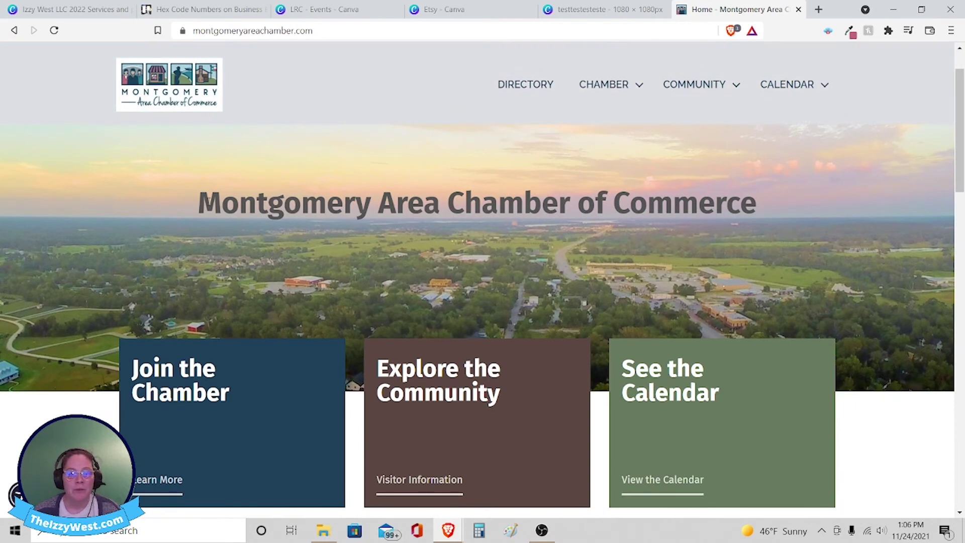
pyautogui.moveTo(200, 203); pyautogui.dragTo(715, 204)
pyautogui.click(715, 204)
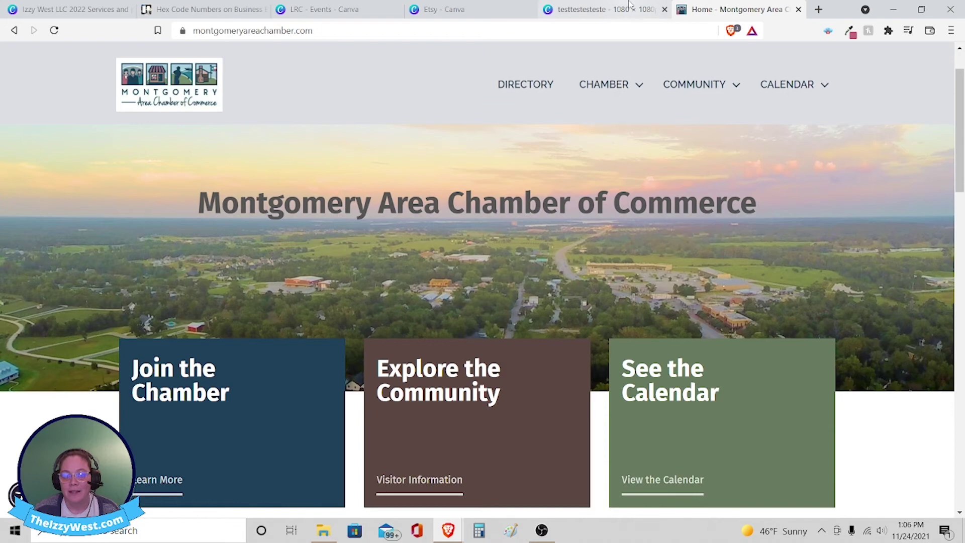
# Turn on WhatFont to identify Fira Sans heading and Raleway menu fonts, then return to Canva.
pyautogui.click(852, 31)
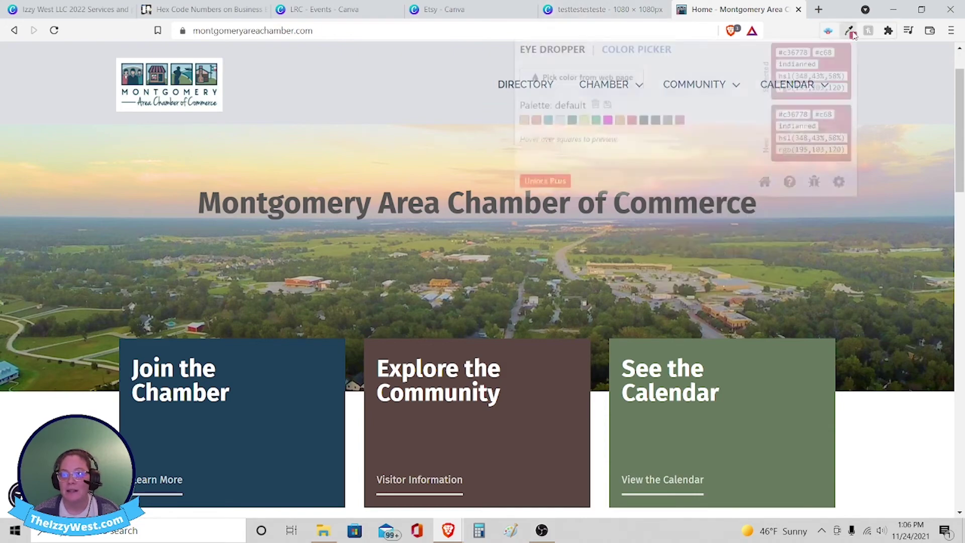
pyautogui.click(888, 31)
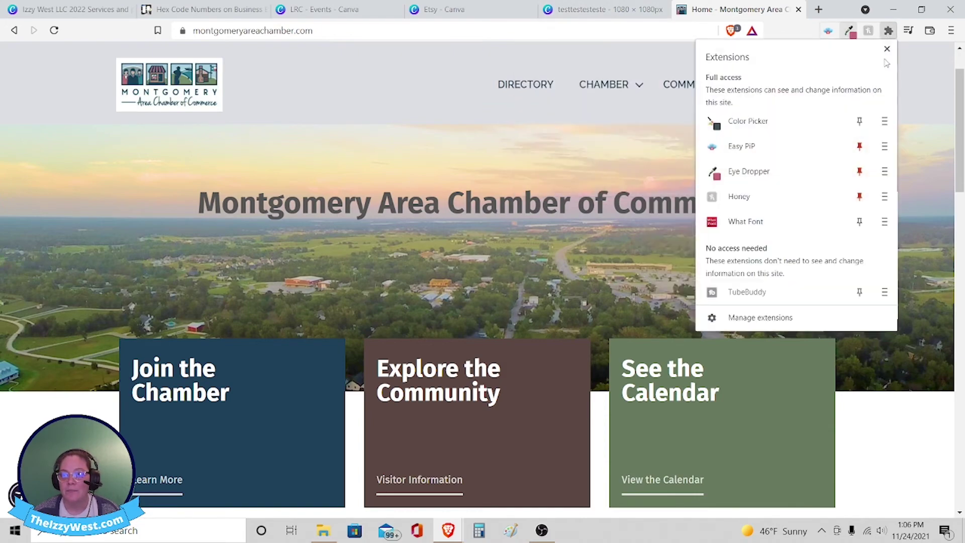
pyautogui.click(805, 222)
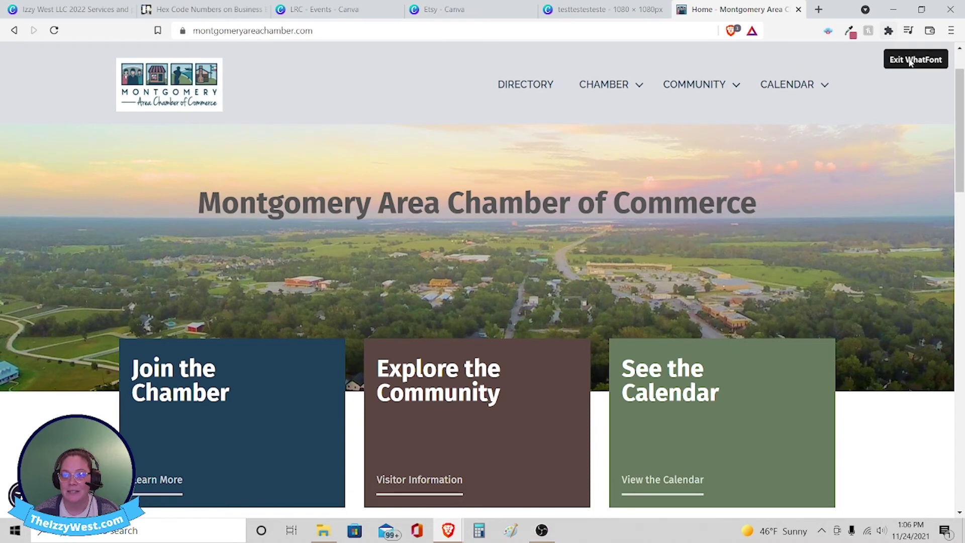
pyautogui.click(888, 32)
pyautogui.click(690, 212)
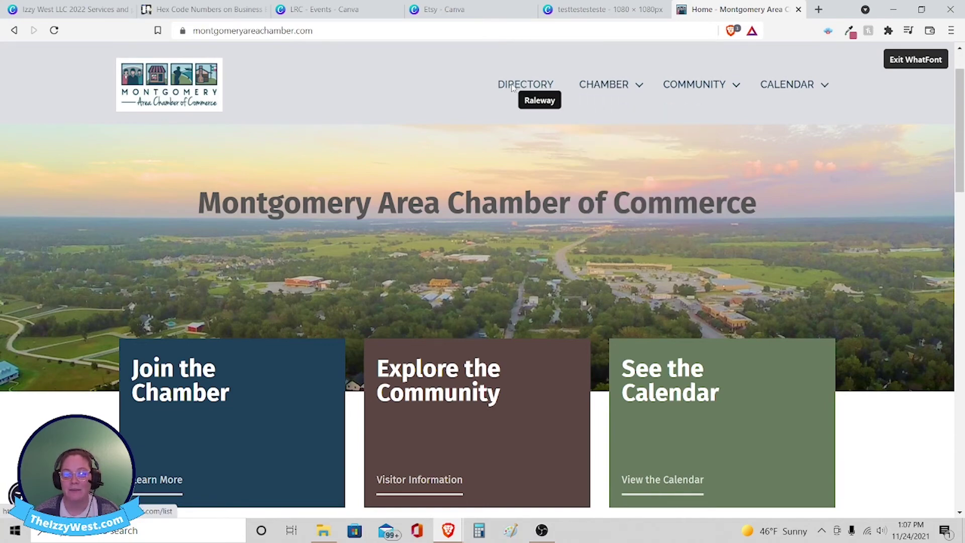
pyautogui.click(588, 6)
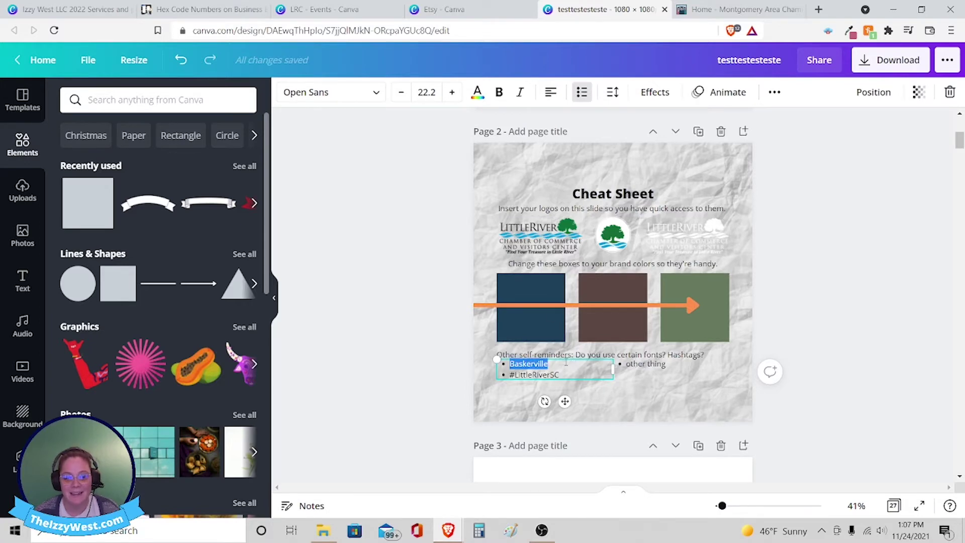
# Add a 'Raleway' bullet set in the Raleway font, then start a new bullet below it.
pyautogui.write('Ralewa')
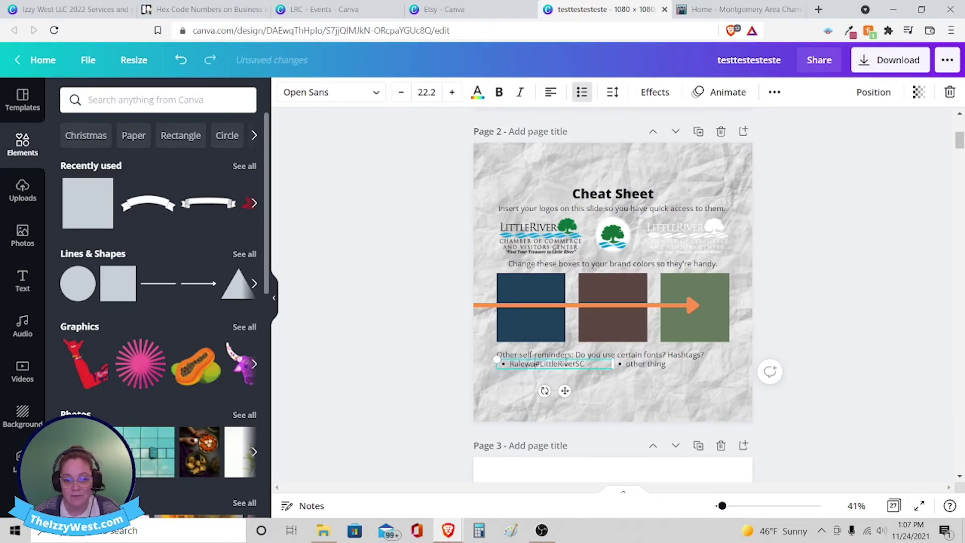
pyautogui.write('y')
pyautogui.press('Return')
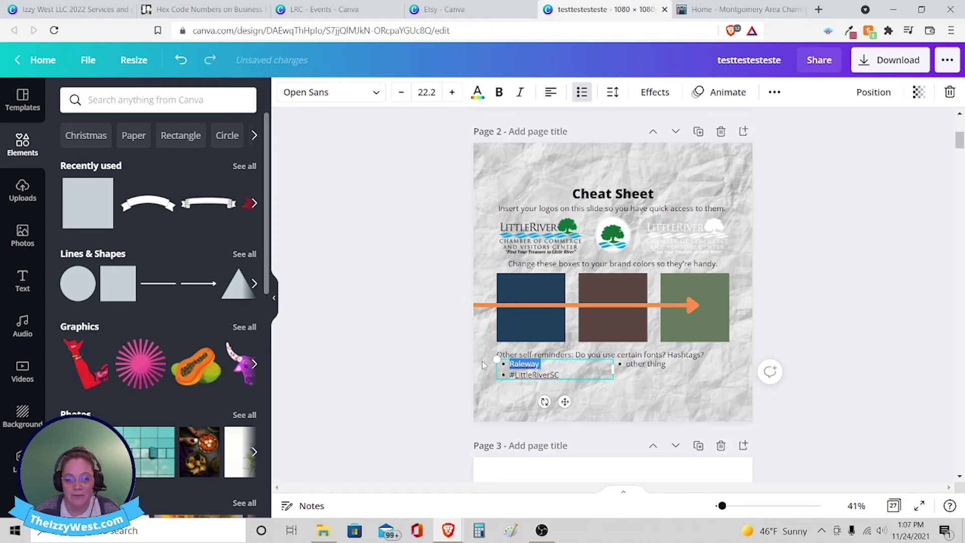
pyautogui.click(333, 92)
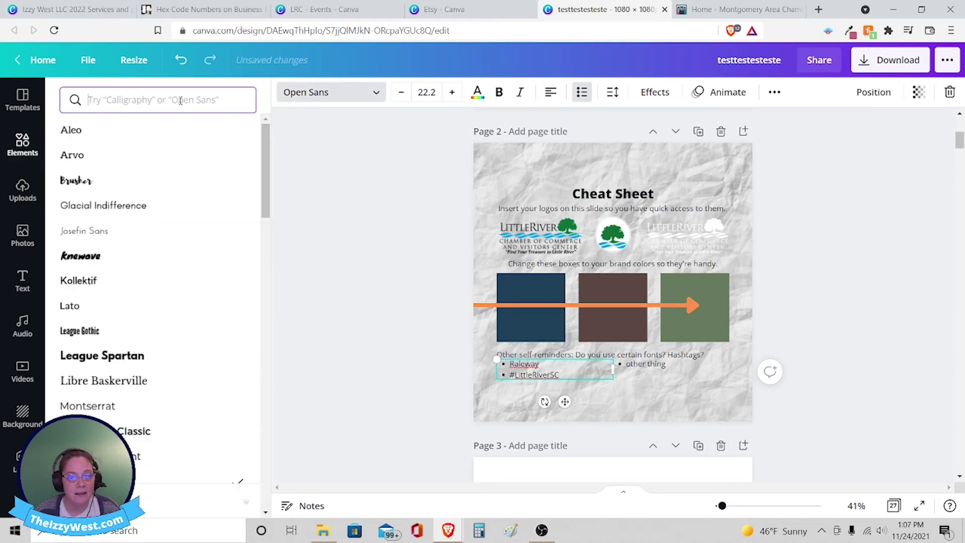
pyautogui.write('ralew')
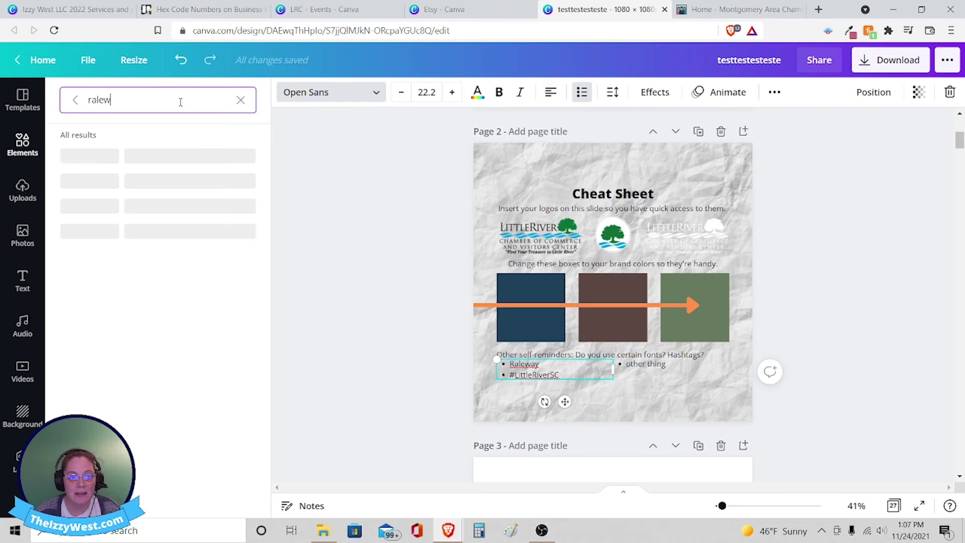
pyautogui.write('ay')
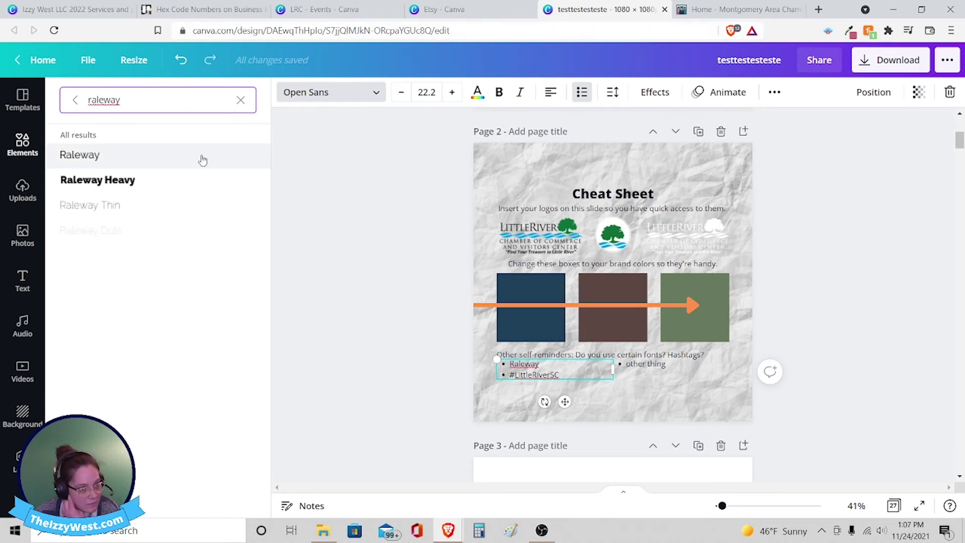
pyautogui.click(203, 160)
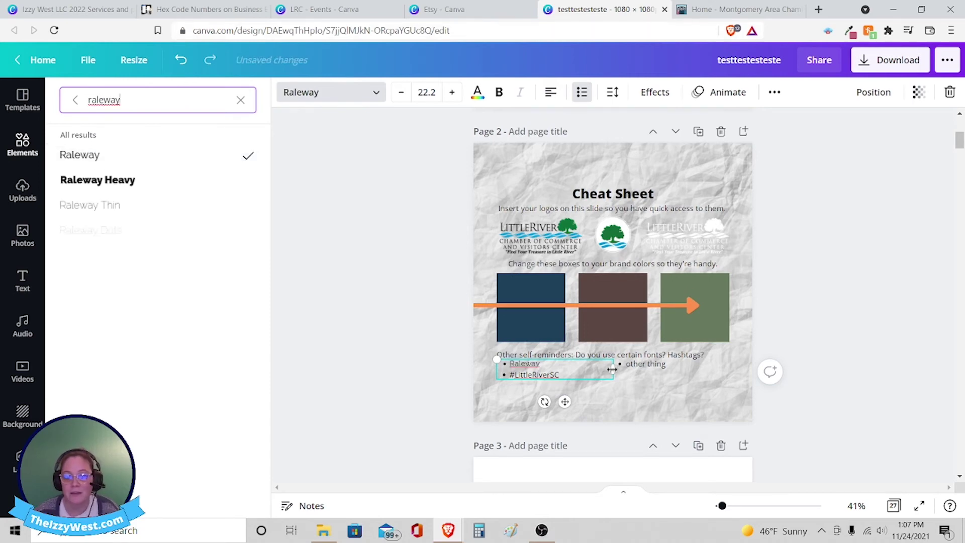
pyautogui.click(590, 366)
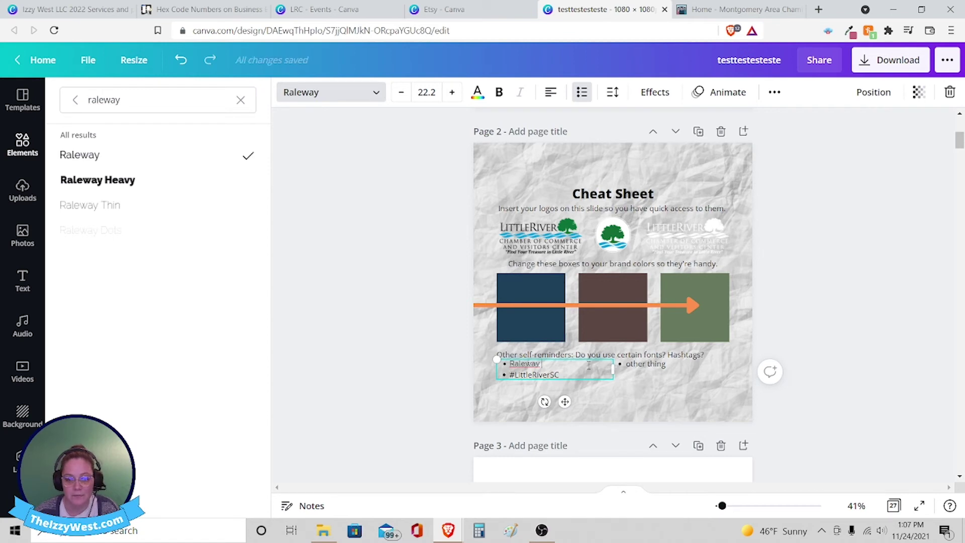
pyautogui.press('Return')
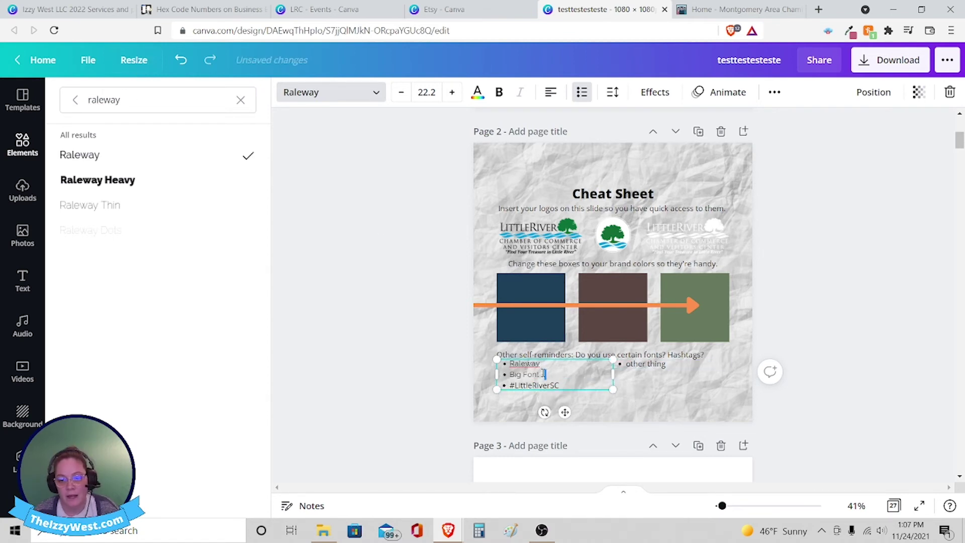
# Search Canva for a sans serif font and check the chamber heading's font with WhatFont.
pyautogui.click(738, 9)
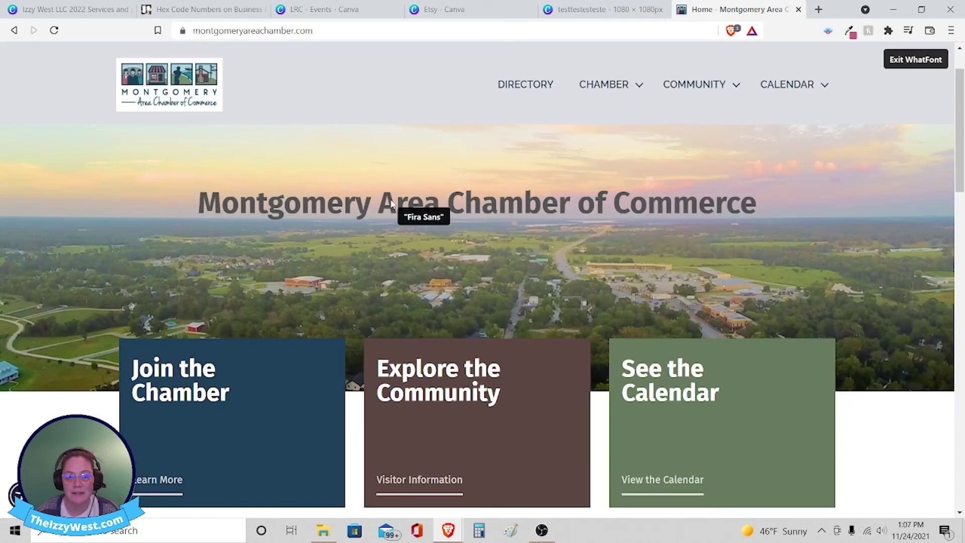
pyautogui.click(603, 9)
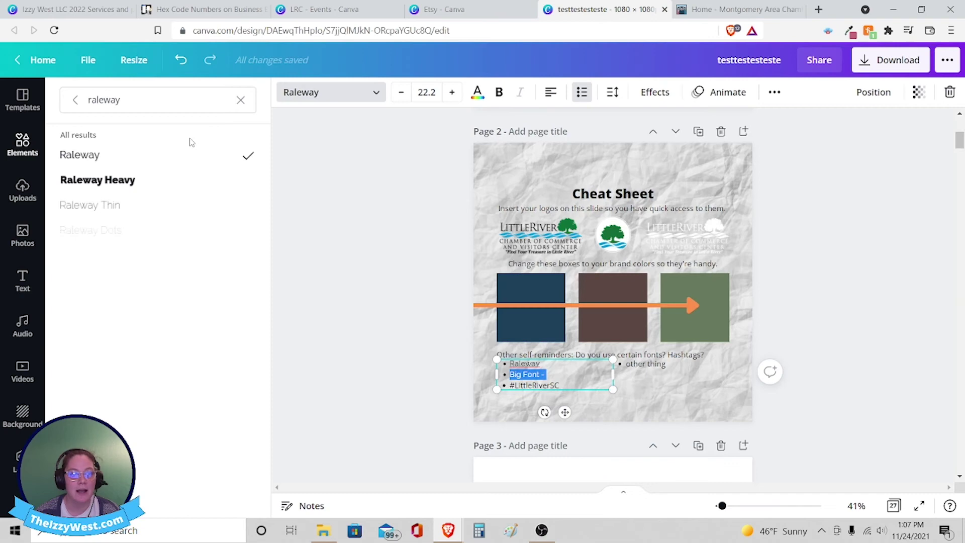
pyautogui.click(194, 100)
pyautogui.write('sa')
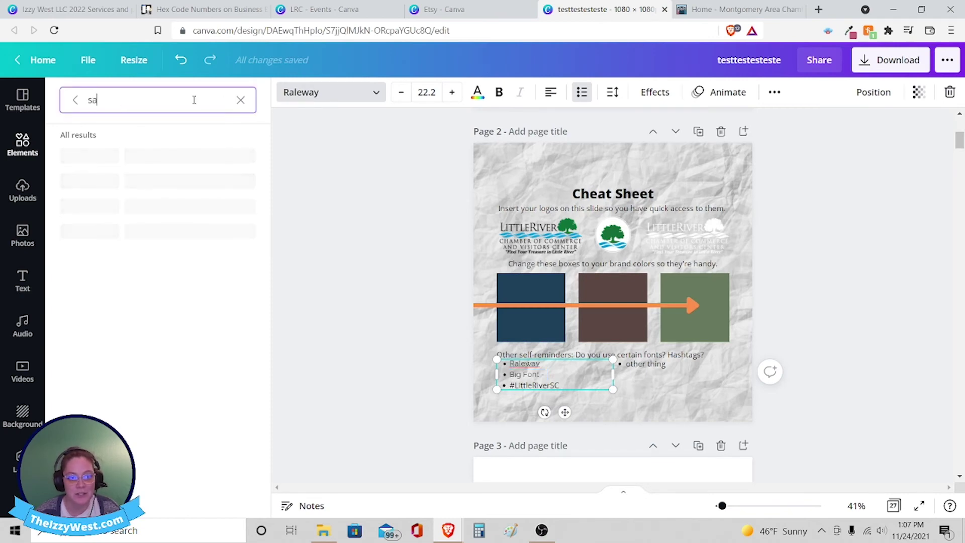
pyautogui.write('fns serif')
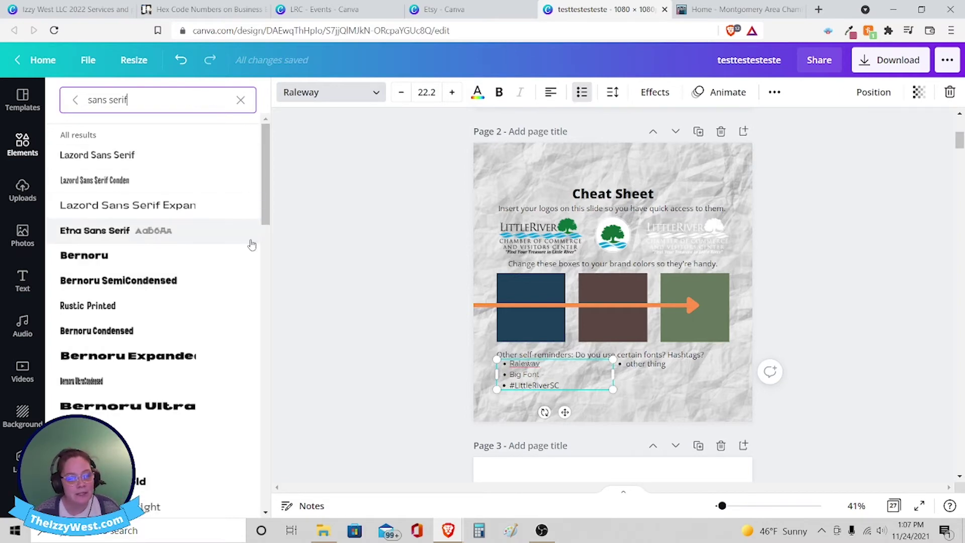
pyautogui.scroll(-4, 246, 252)
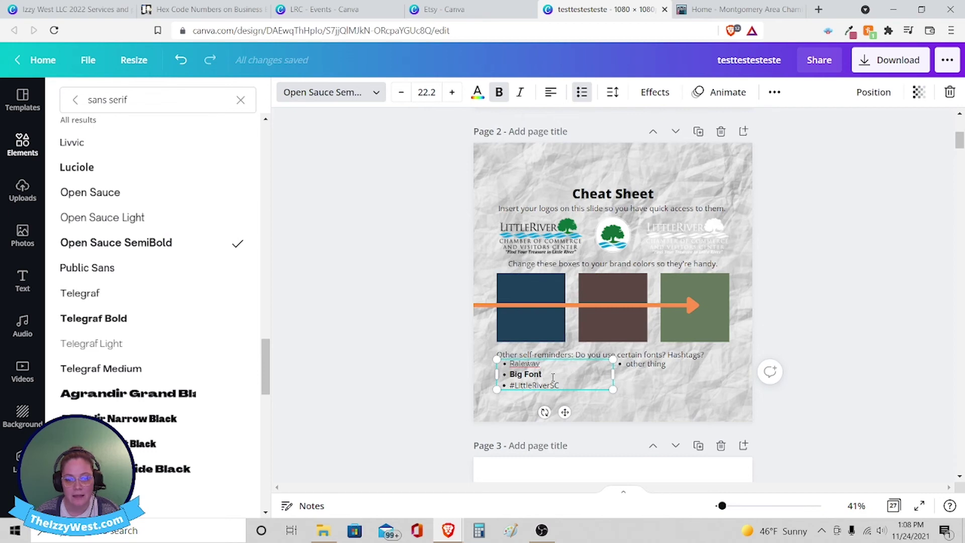
pyautogui.click(742, 5)
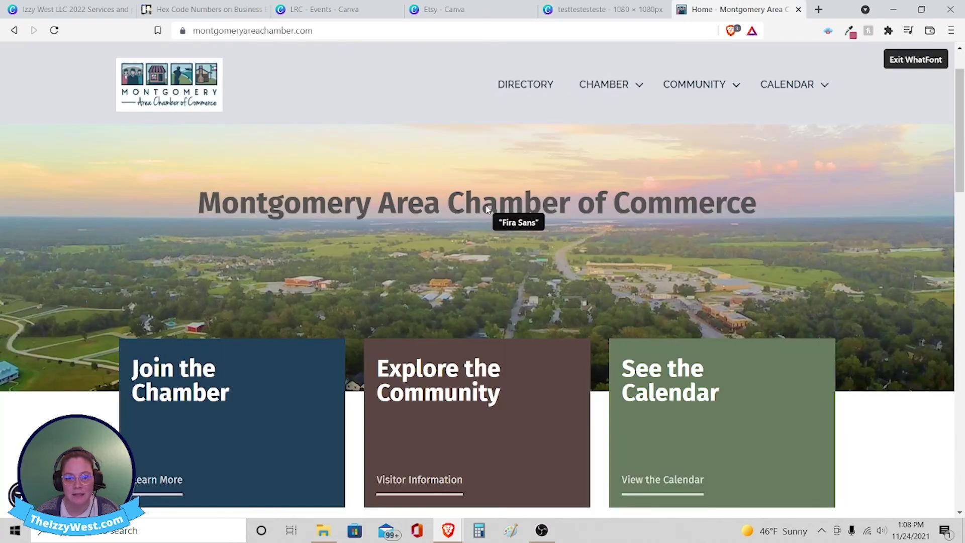
pyautogui.moveTo(486, 209); pyautogui.dragTo(570, 208)
pyautogui.click(815, 168)
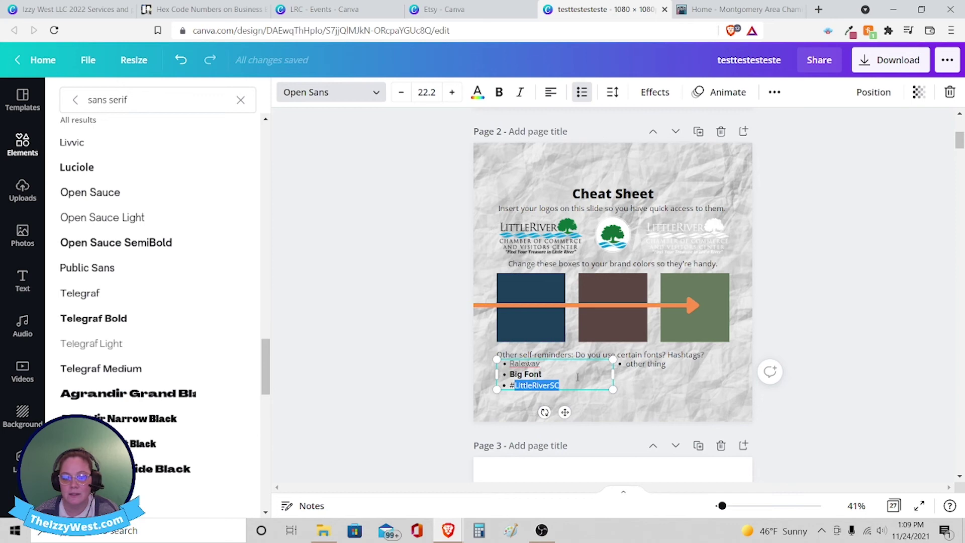
# Replace the 'other thing' placeholder bullet with the hashtags '#ShopLocal #DineLocal'.
pyautogui.scroll(-12, 760, 296)
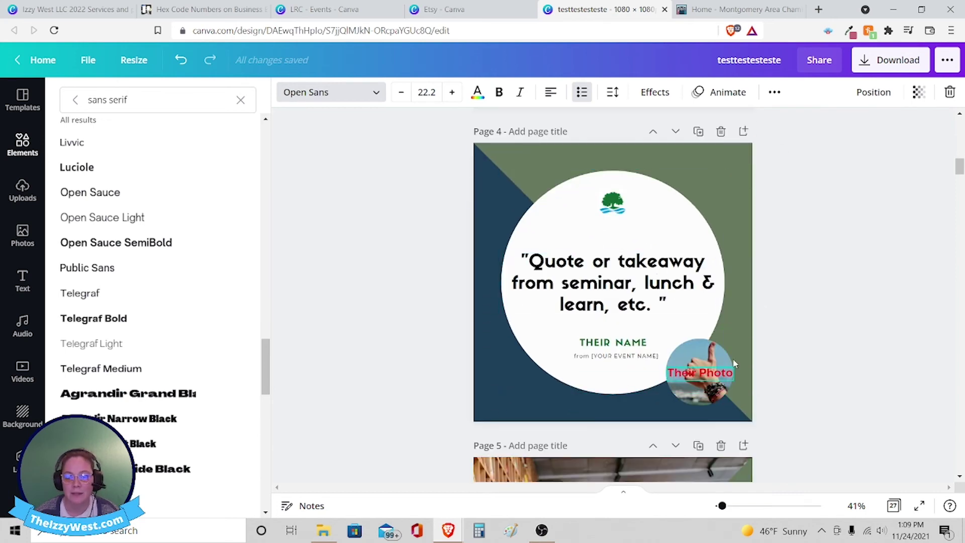
pyautogui.scroll(8, 713, 350)
pyautogui.scroll(6, 713, 350)
pyautogui.scroll(-4, 602, 311)
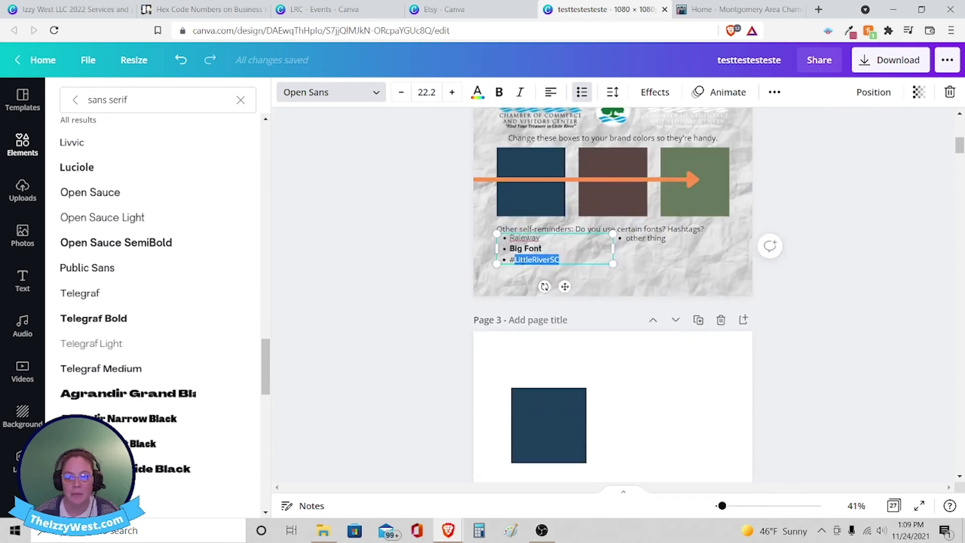
pyautogui.moveTo(510, 260); pyautogui.dragTo(582, 261)
pyautogui.click(561, 260)
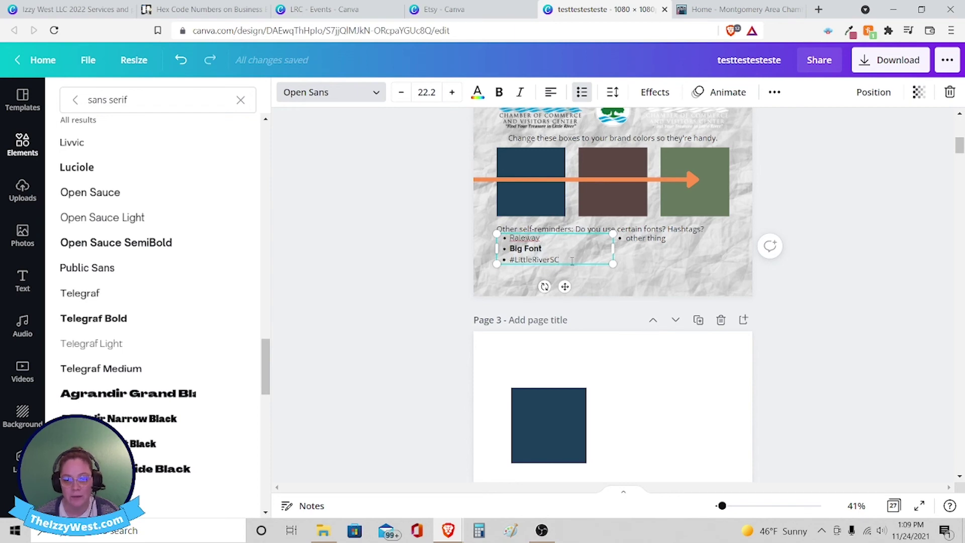
pyautogui.click(634, 239)
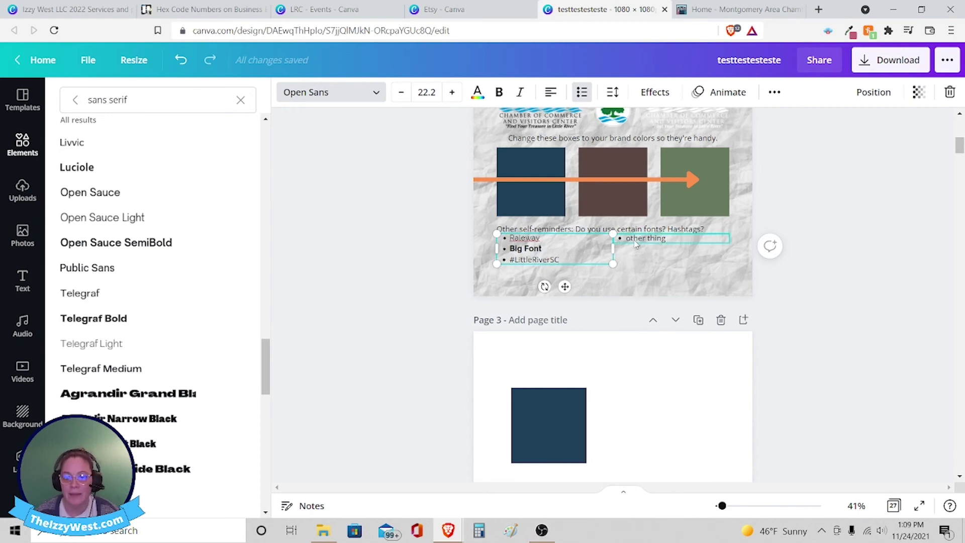
pyautogui.write('#ShopLocal')
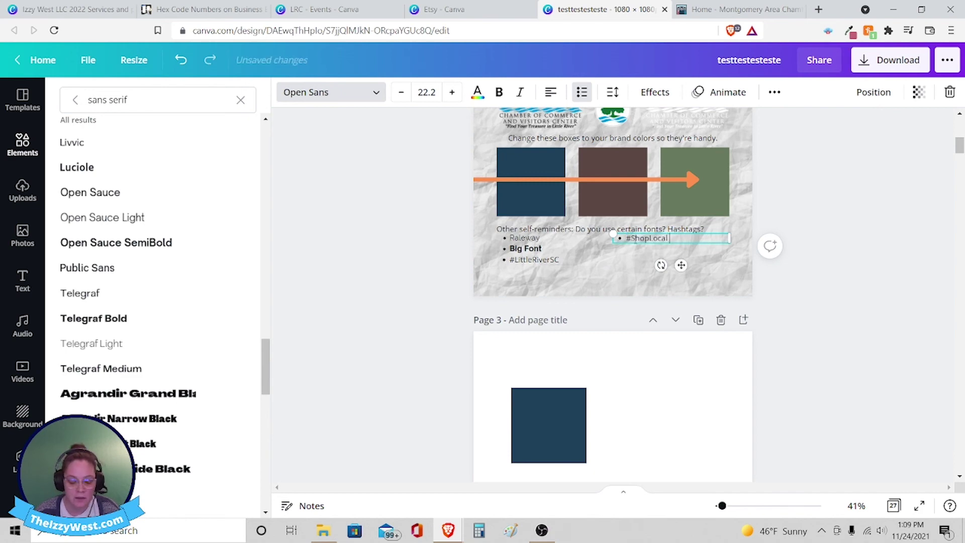
pyautogui.click(723, 293)
# Review the page and touch up the #ShopLocal #DineLocal text box before deselecting it.
pyautogui.scroll(-9, 723, 292)
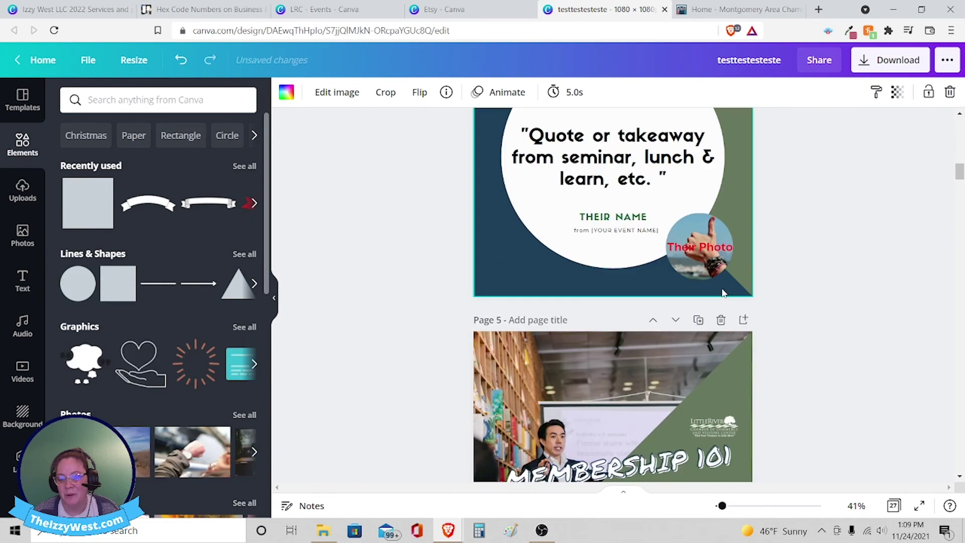
pyautogui.scroll(-4, 679, 250)
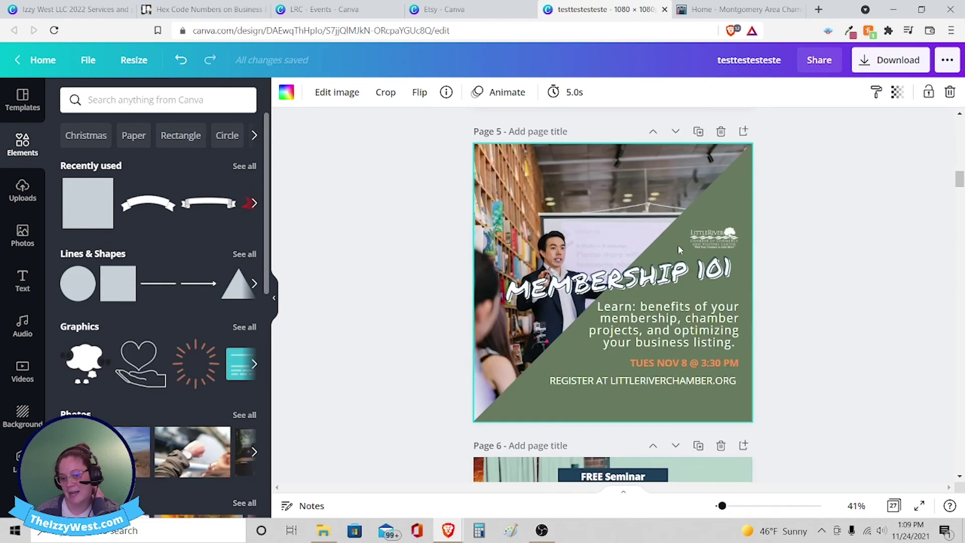
pyautogui.scroll(17, 751, 271)
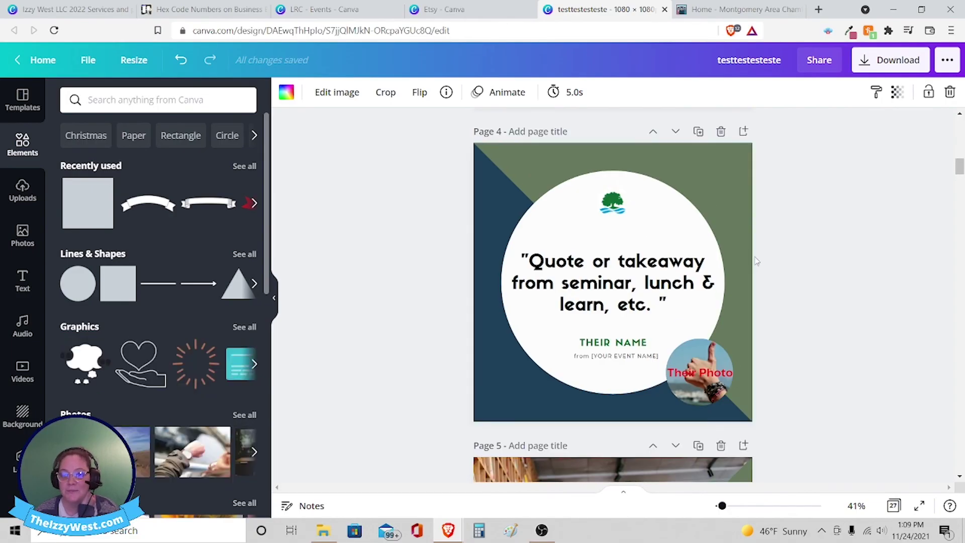
pyautogui.scroll(3, 754, 261)
pyautogui.scroll(-1, 741, 265)
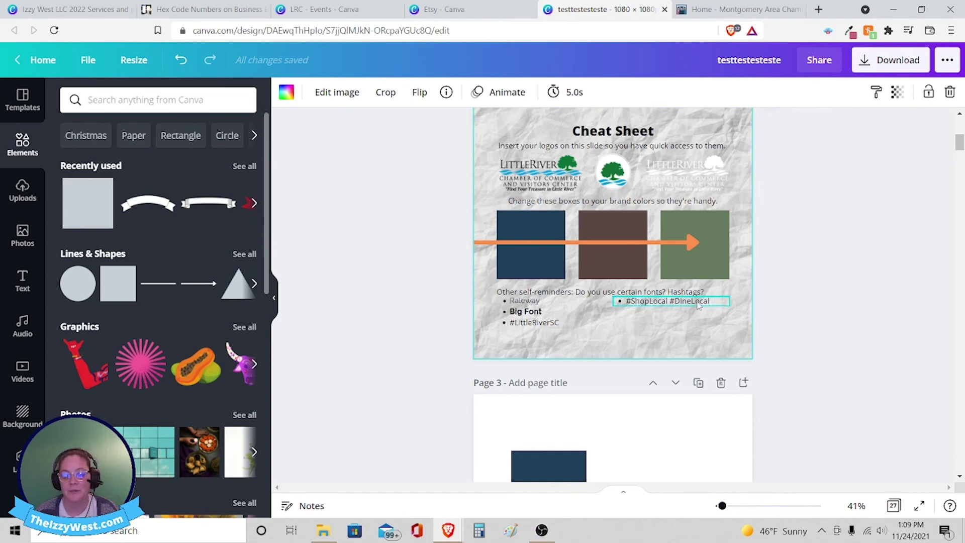
pyautogui.scroll(1, 698, 303)
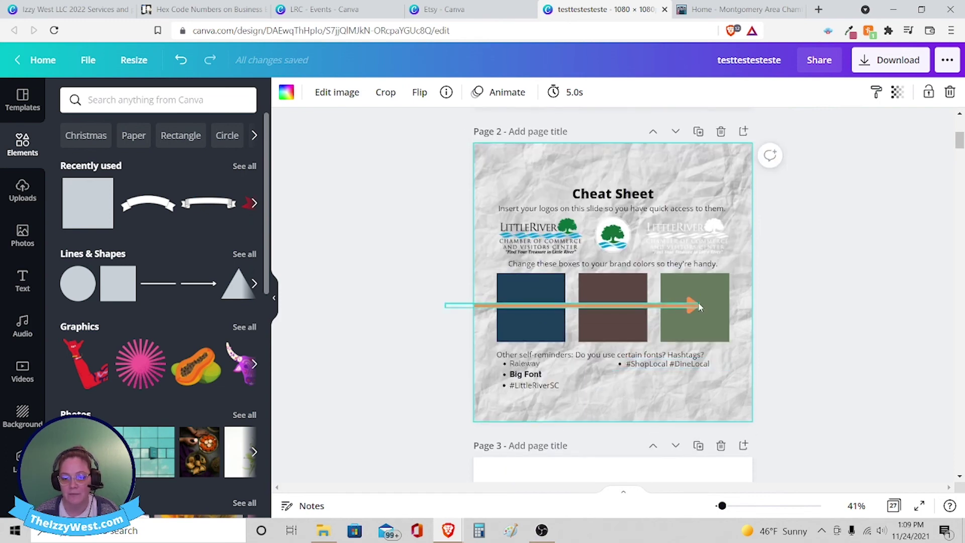
pyautogui.scroll(-1, 698, 303)
pyautogui.click(657, 305)
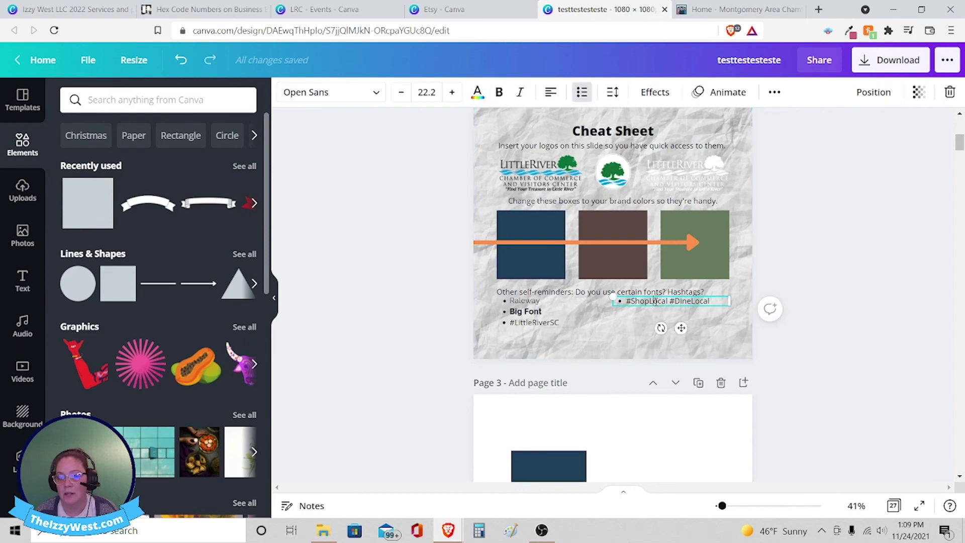
pyautogui.click(655, 302)
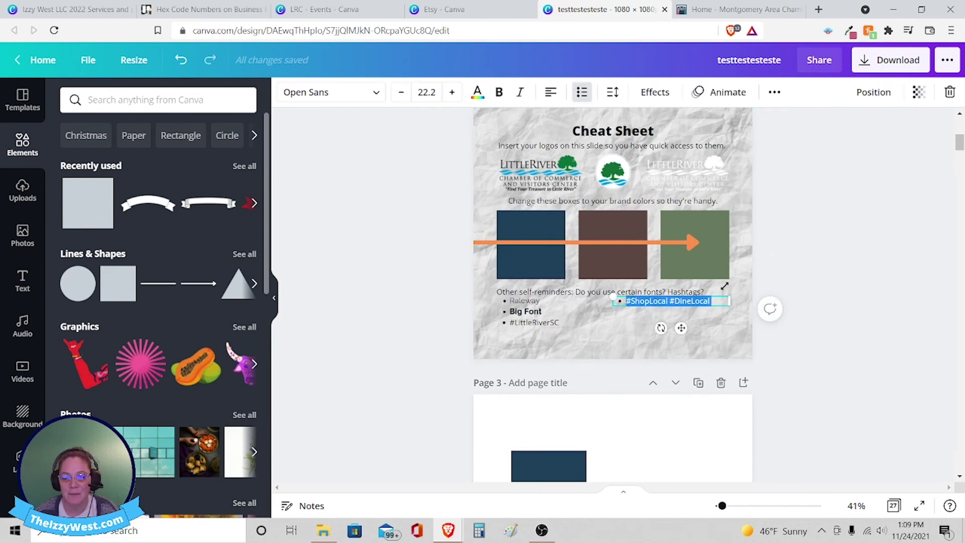
pyautogui.click(842, 185)
pyautogui.scroll(1, 848, 209)
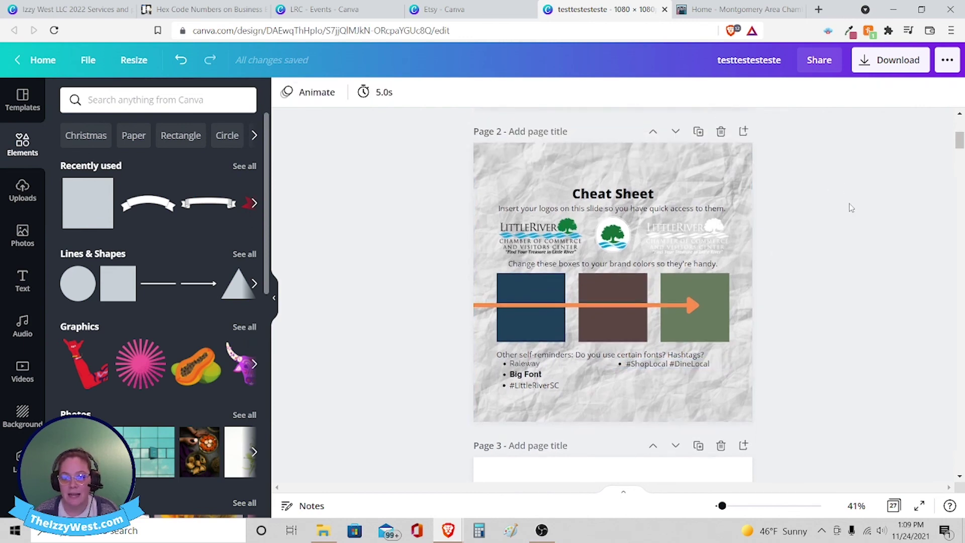
# Open the Uploads image library while scrolling the template pages back to the Cheat Sheet.
pyautogui.scroll(-1, 851, 208)
pyautogui.scroll(1, 852, 208)
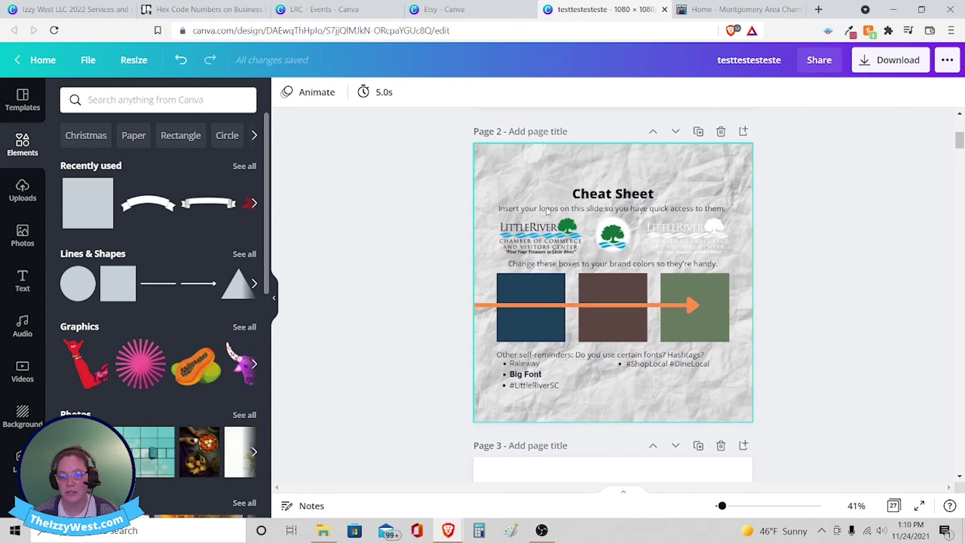
pyautogui.scroll(-5, 812, 222)
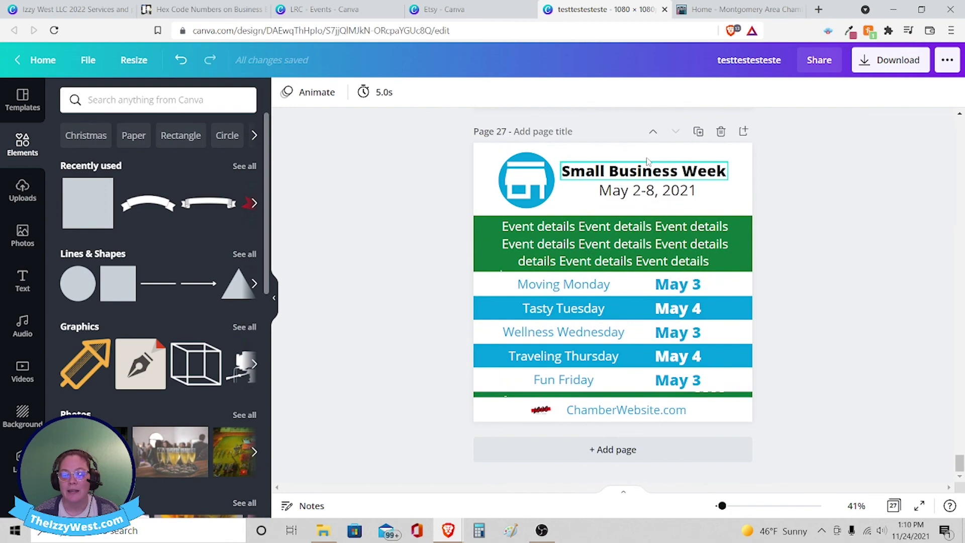
pyautogui.scroll(3, 830, 322)
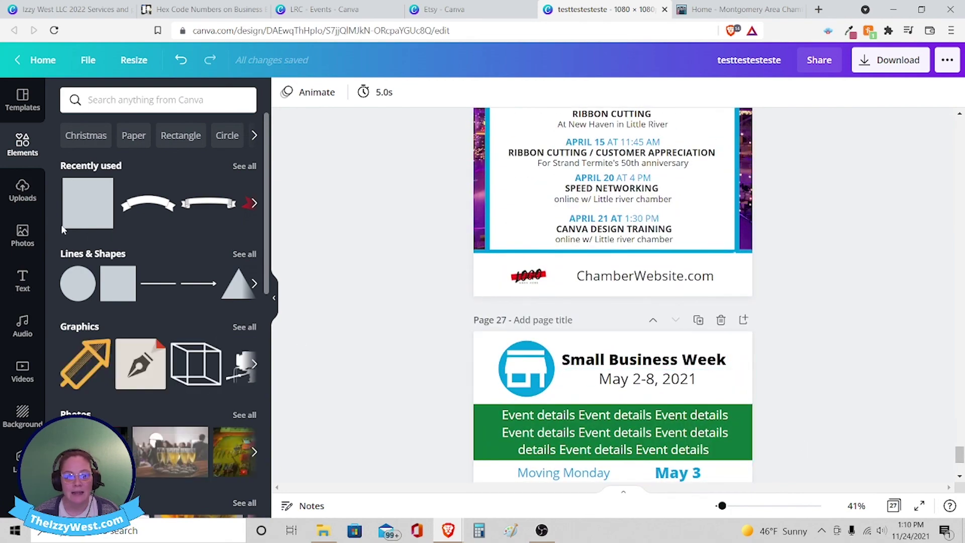
pyautogui.click(23, 190)
pyautogui.scroll(-2, 149, 291)
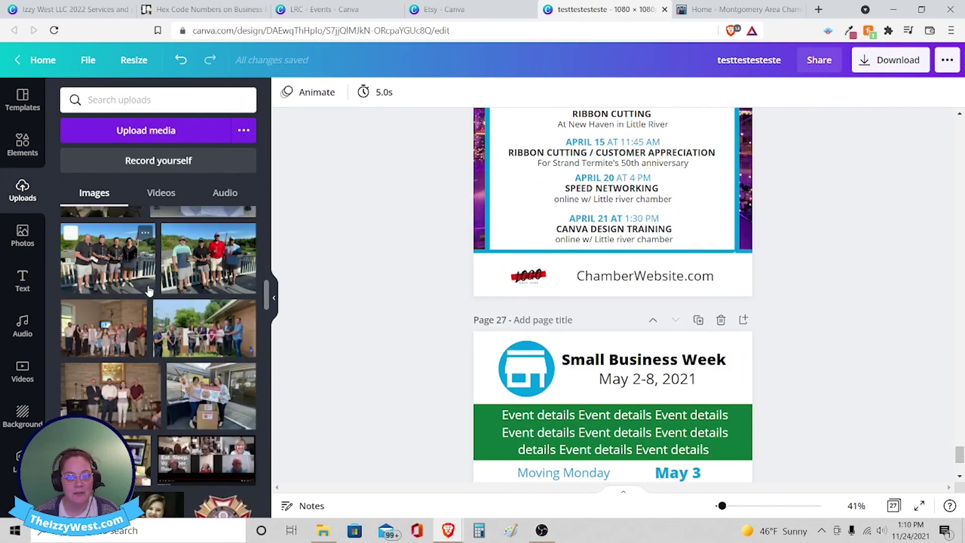
pyautogui.scroll(-5, 149, 291)
pyautogui.scroll(20, 890, 240)
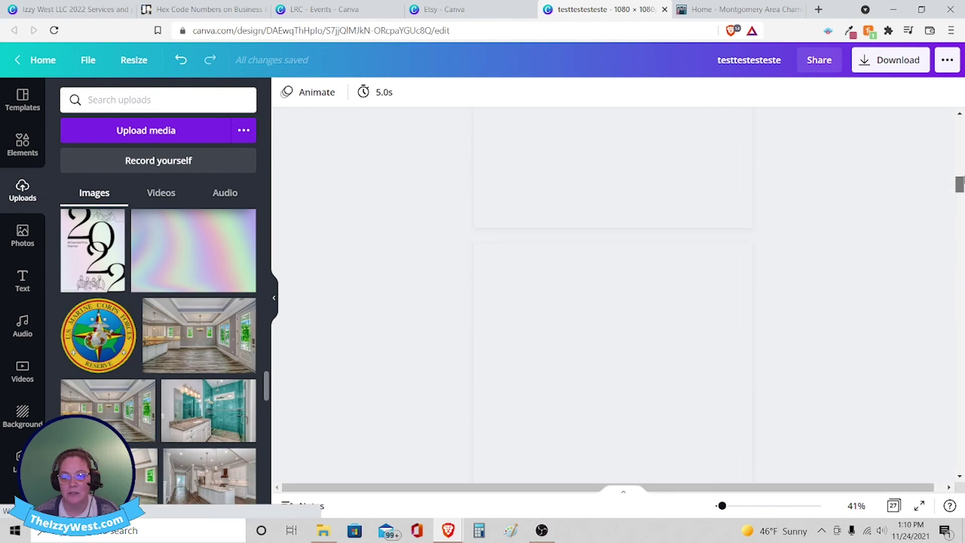
pyautogui.scroll(-5, 890, 241)
pyautogui.scroll(-1, 890, 241)
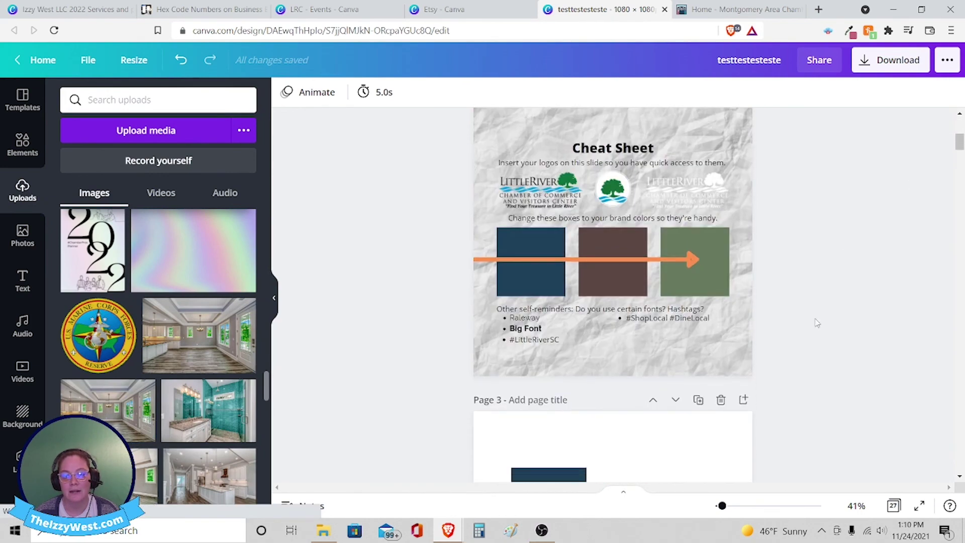